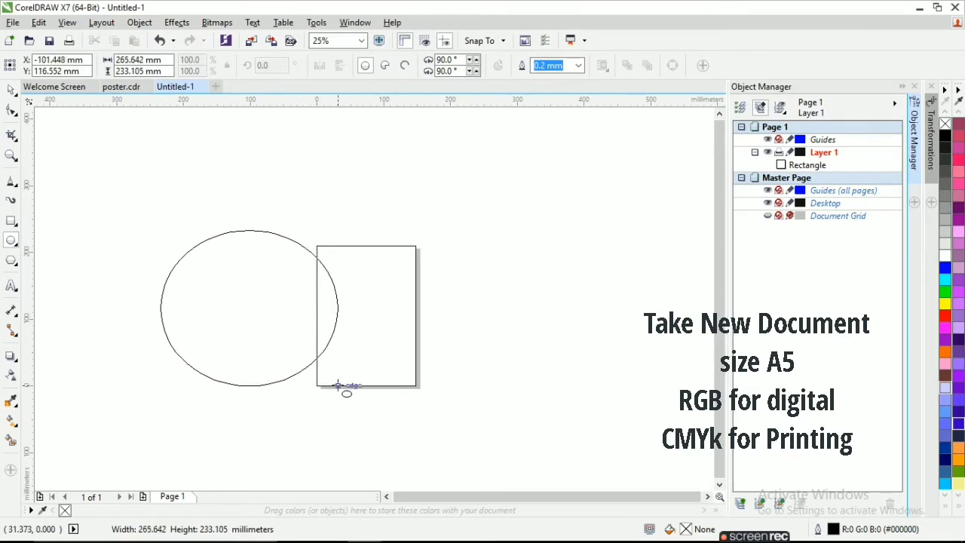
Move the ellipse over the page's lower-right corner and reduce its height to about 203 mm.
drag(240, 311, 417, 386)
drag(415, 307, 422, 325)
click(573, 374)
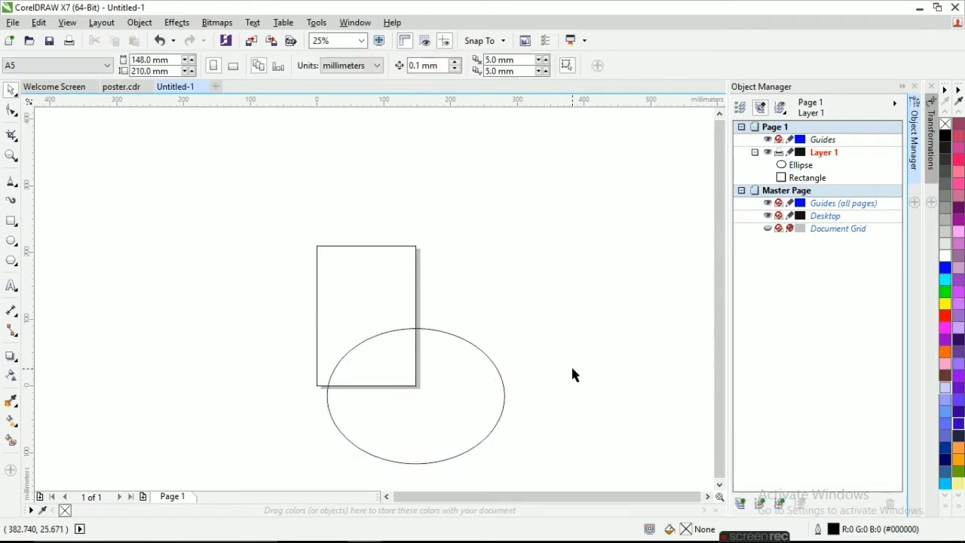
Place a copy of the ellipse slightly above and left of the original, enlarged to about 269 by 205 mm.
click(431, 380)
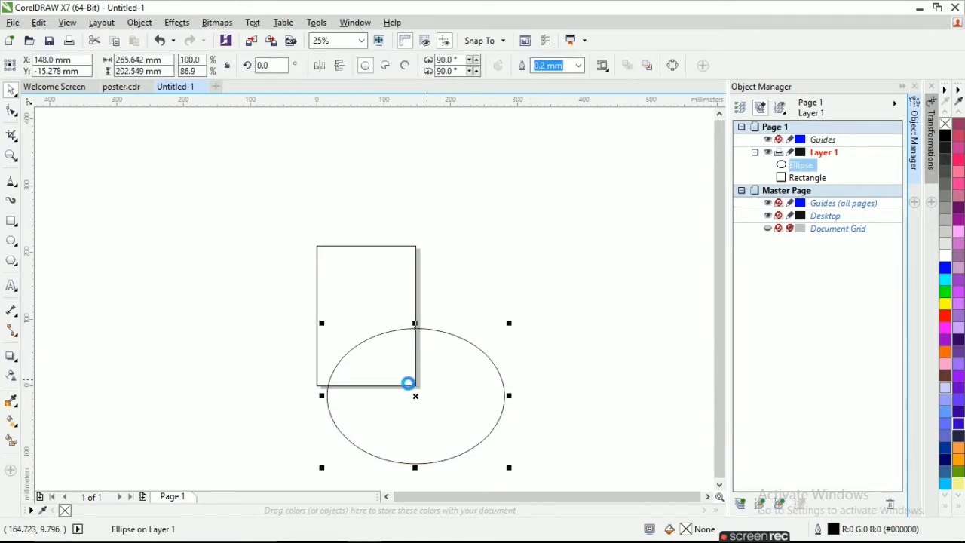
key(KP_Add)
mouse_move(405, 382)
mouse_down()
mouse_move(390, 390)
mouse_move(393, 380)
mouse_up()
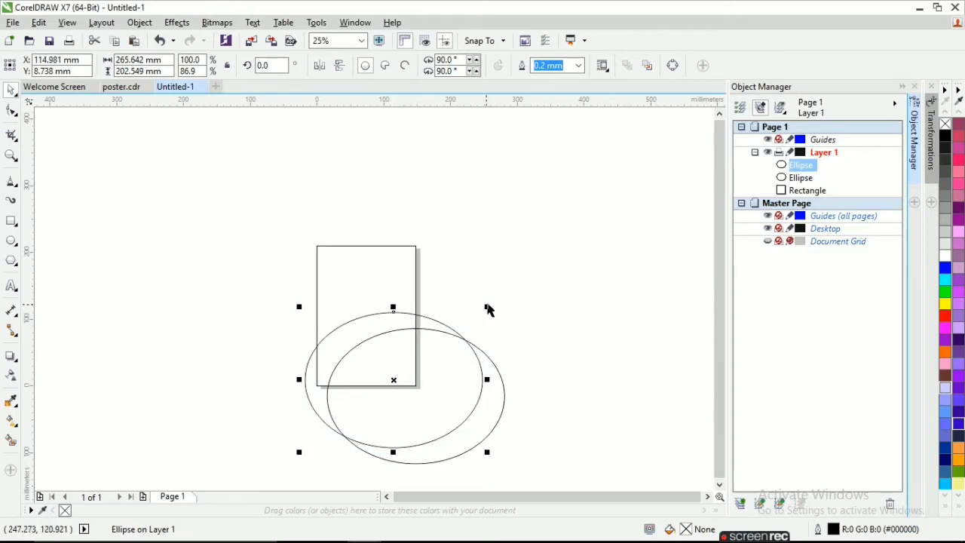
drag(488, 310, 490, 305)
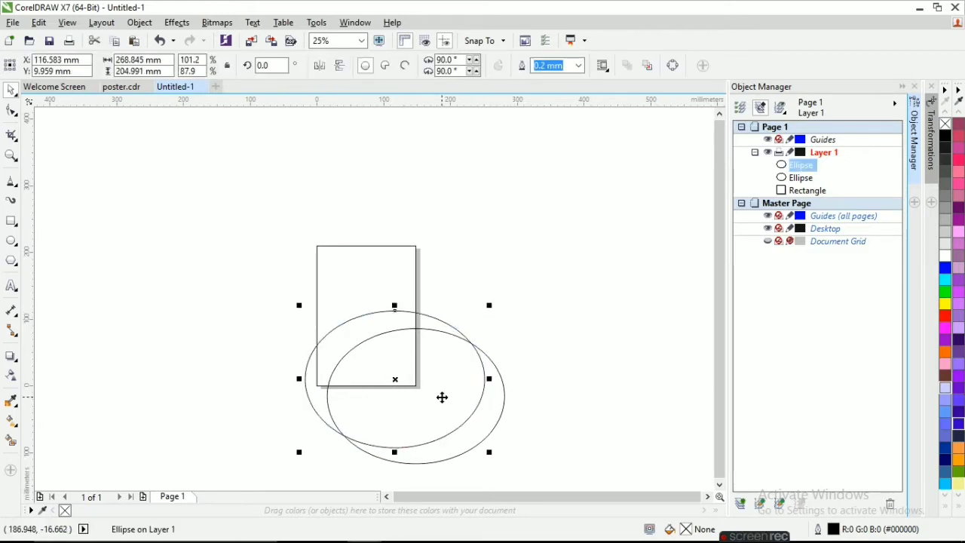
click(521, 369)
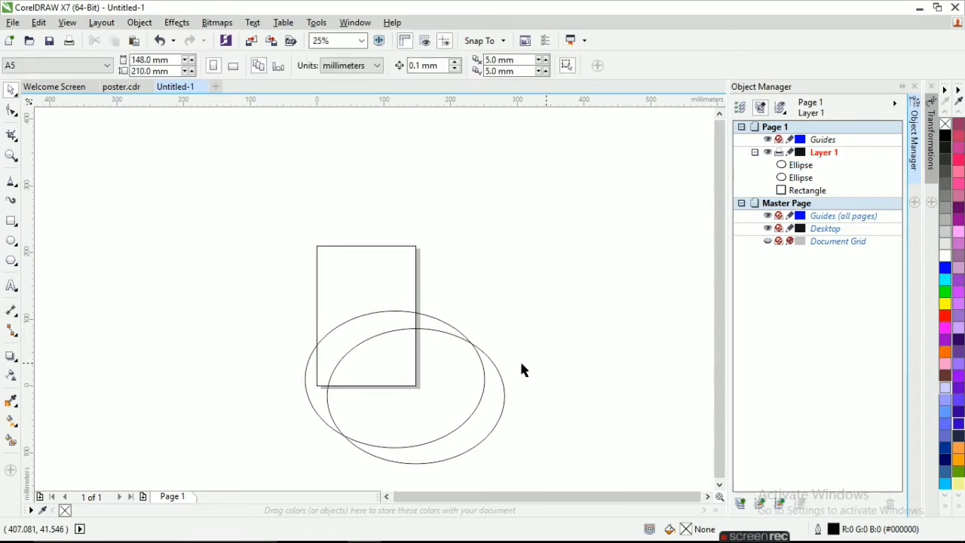
Fill the upper-left ellipse orange (#FF6600) without an outline, and fill the lower-right ellipse dark navy (#151529).
click(467, 370)
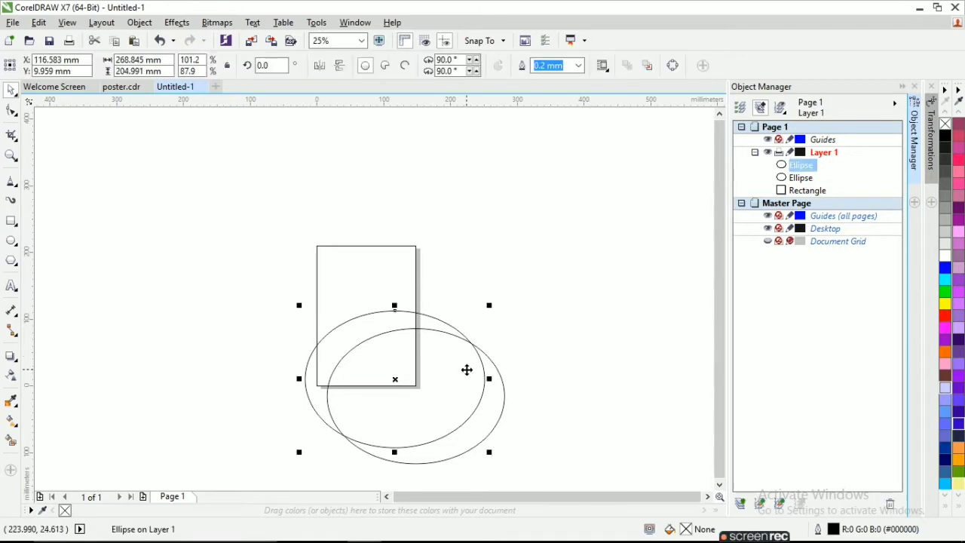
click(943, 354)
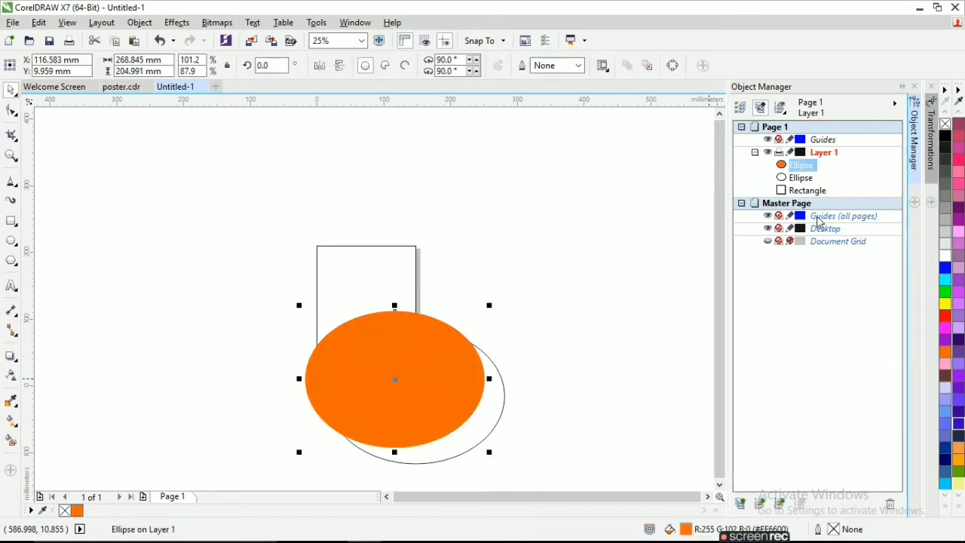
click(499, 424)
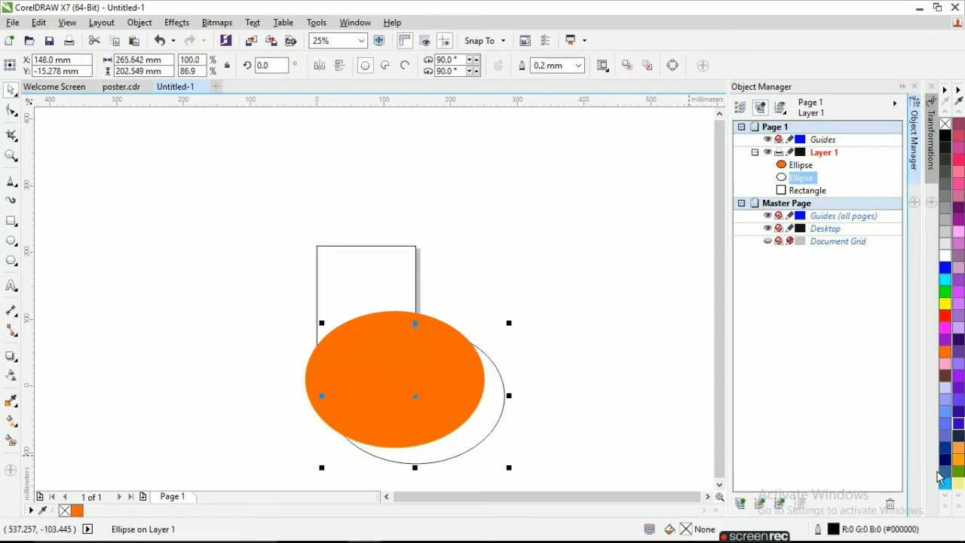
click(949, 509)
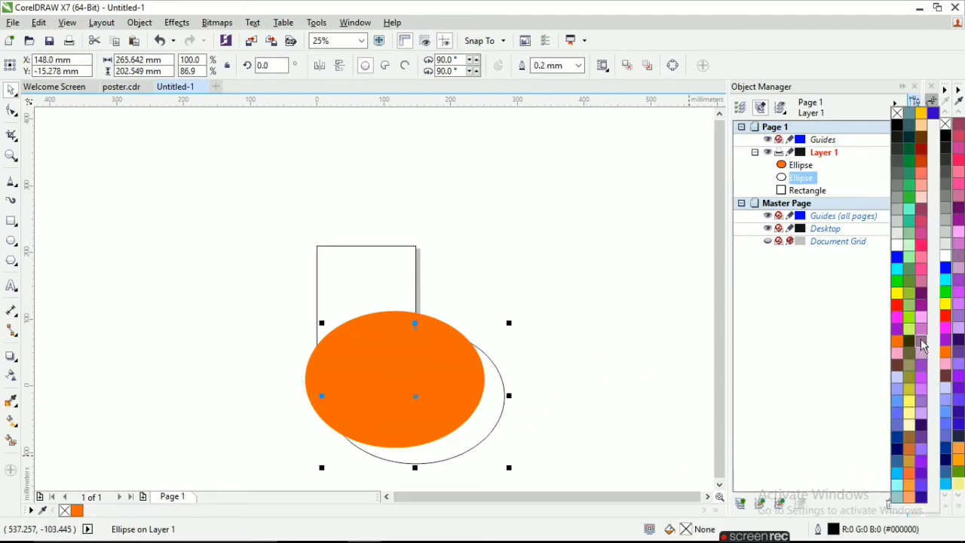
click(895, 138)
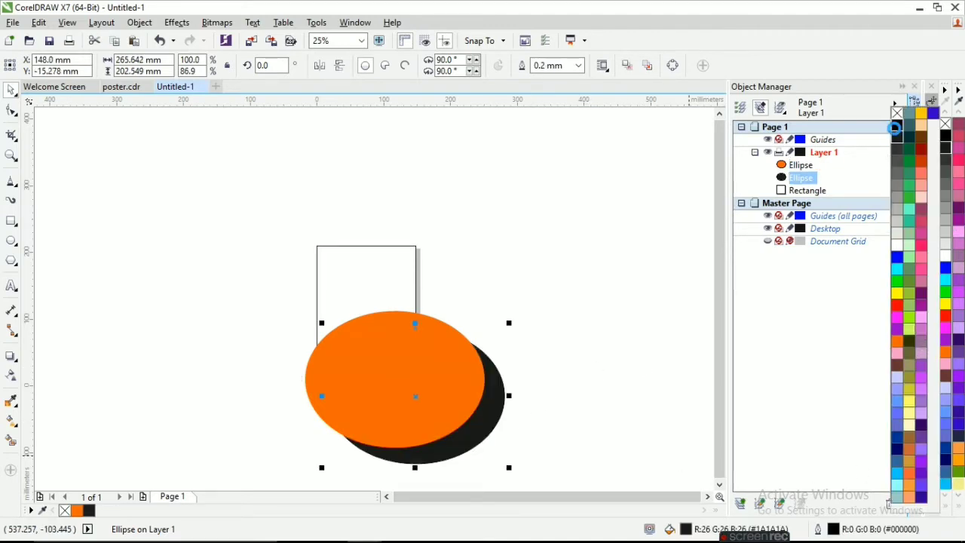
click(897, 125)
click(898, 141)
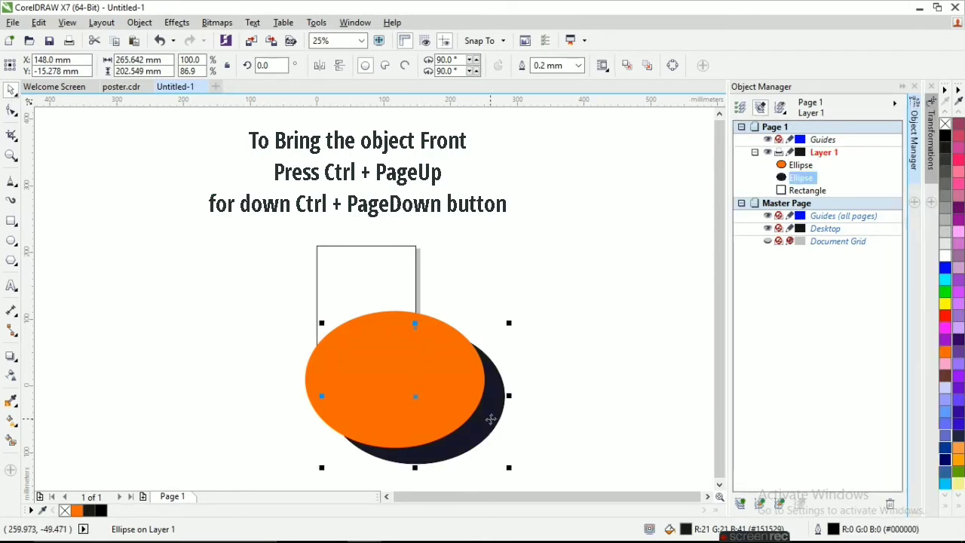
Bring the navy ellipse in front of the orange one and PowerClip both inside the page rectangle.
key(ctrl+Page_Up)
drag(605, 468, 269, 290)
right_click(390, 340)
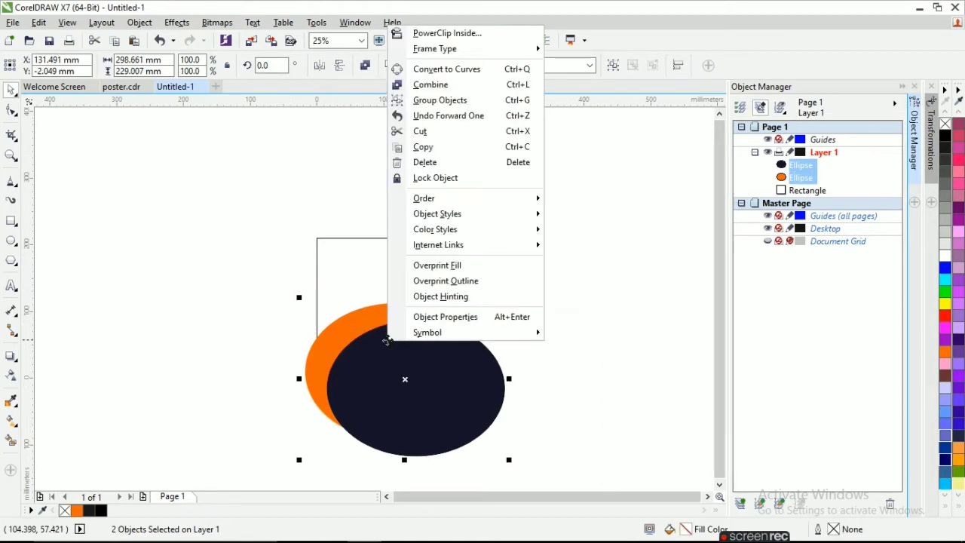
click(446, 35)
click(349, 276)
click(520, 308)
click(418, 345)
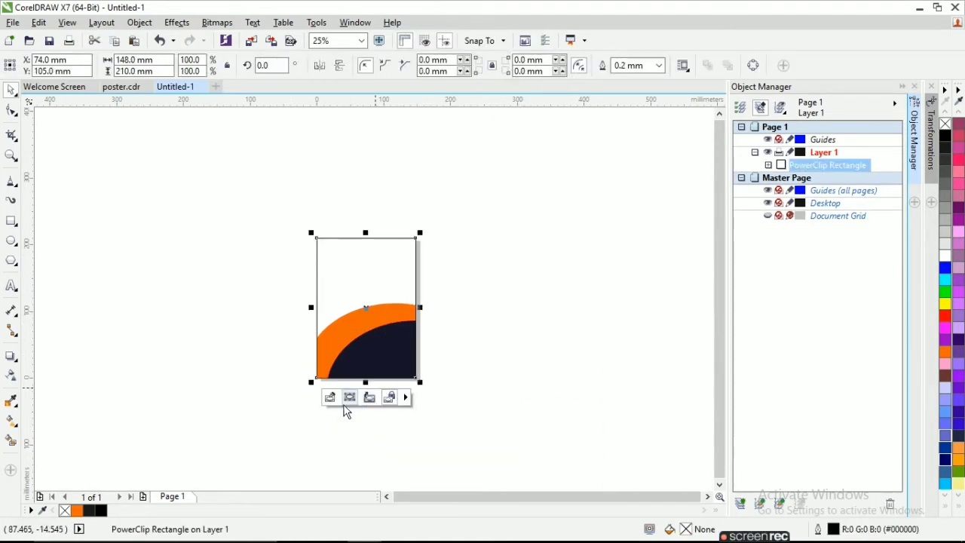
click(348, 401)
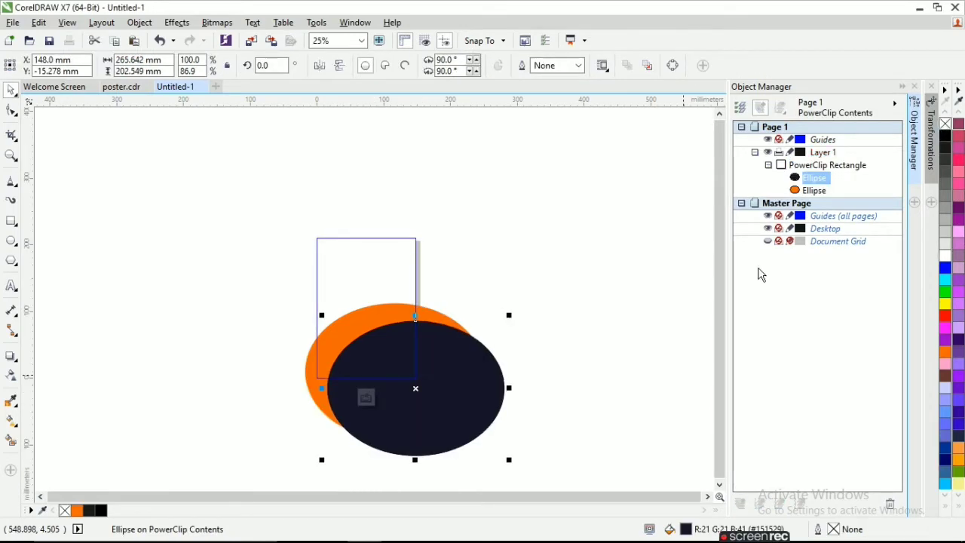
click(367, 398)
click(604, 352)
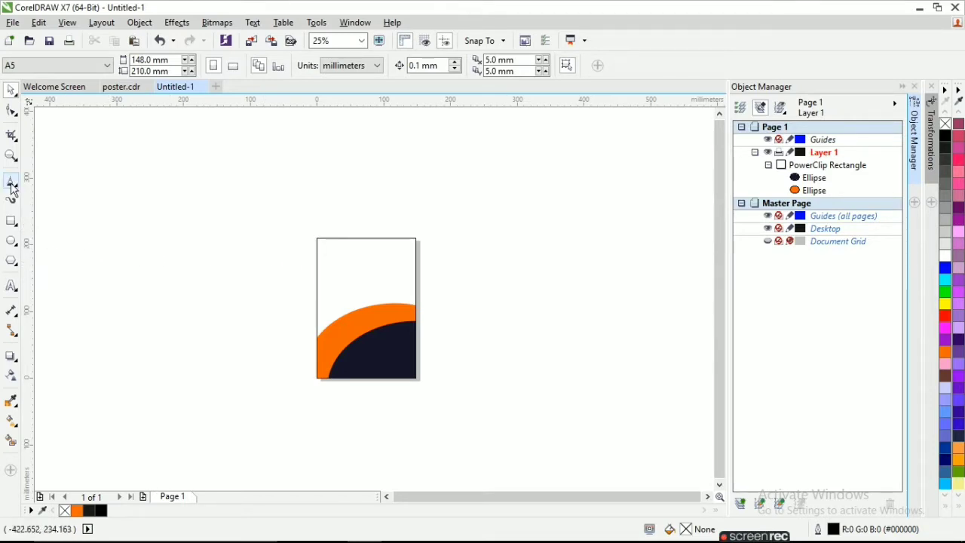
Draw an ellipse about 195 by 208 mm and centre it on the lower part of the page's left edge.
click(11, 241)
mouse_move(132, 242)
mouse_down()
mouse_move(242, 332)
mouse_move(267, 362)
mouse_move(265, 383)
mouse_up()
key(space)
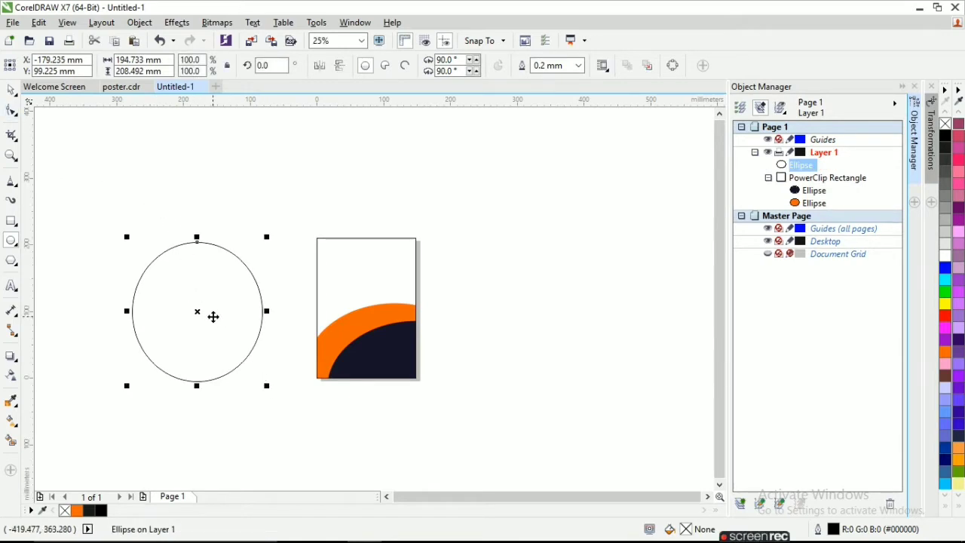
drag(203, 315, 315, 357)
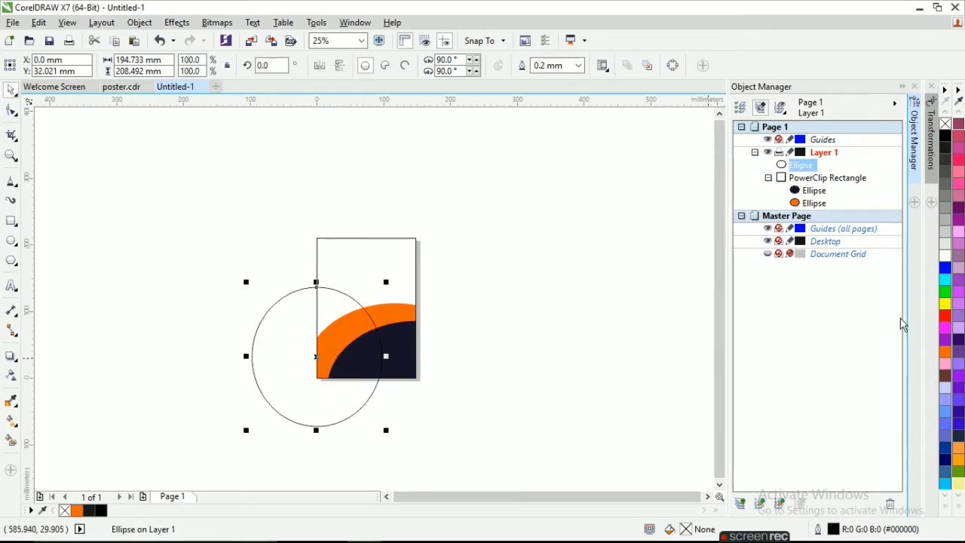
Fill the new ellipse on the page's left edge with dark navy (#151529) and remove its outline.
click(959, 100)
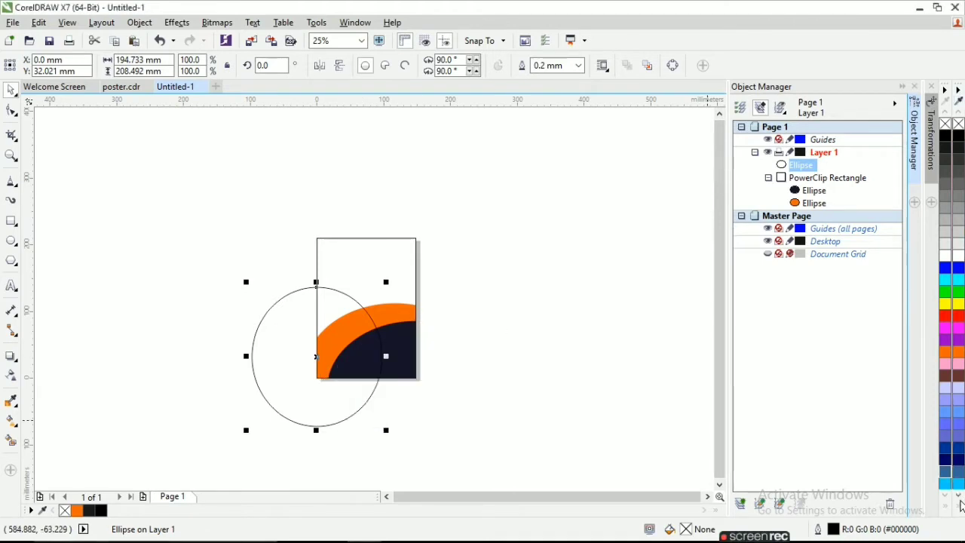
click(960, 512)
click(938, 224)
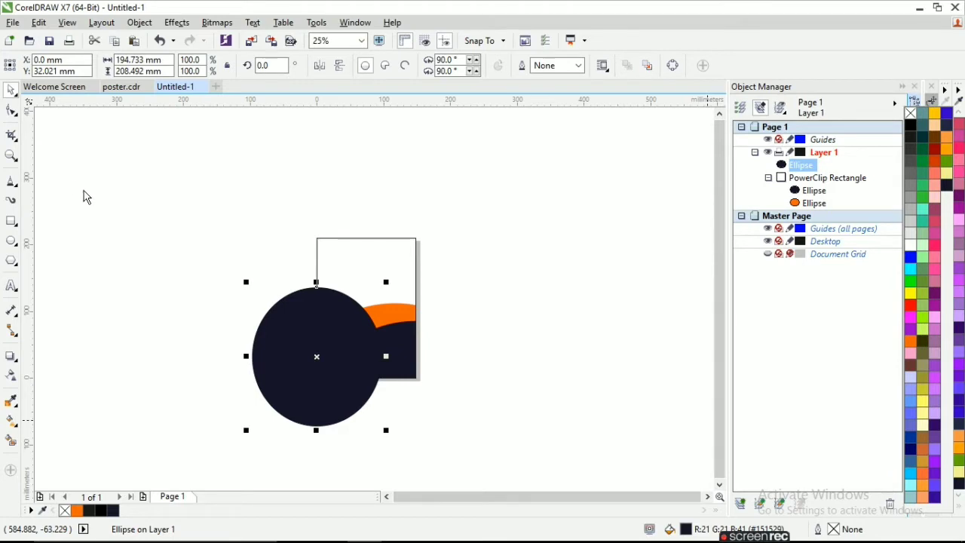
Draw a second ellipse about 210 by 212 mm over the left navy one, filled orange (#FF6600) without an outline.
key(F7)
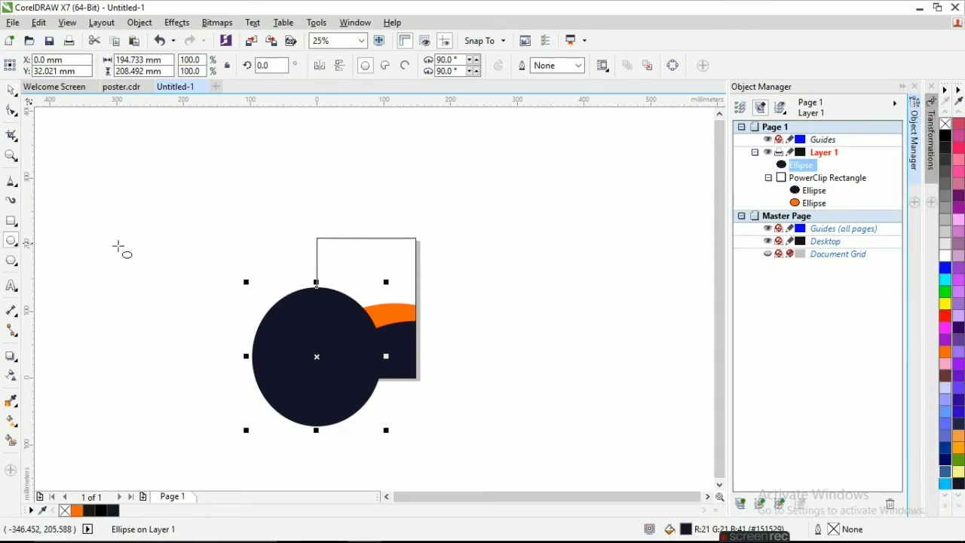
drag(243, 276, 385, 419)
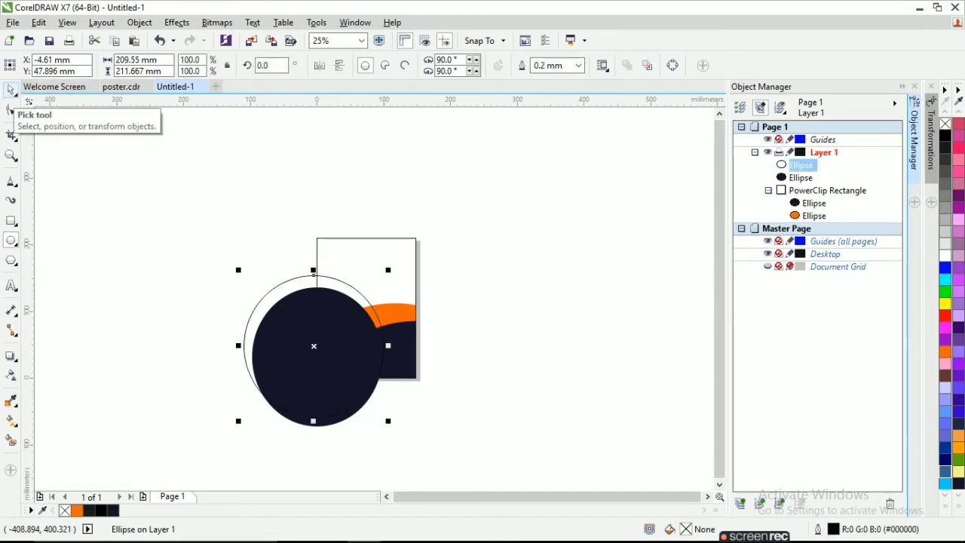
click(946, 352)
right_click(946, 123)
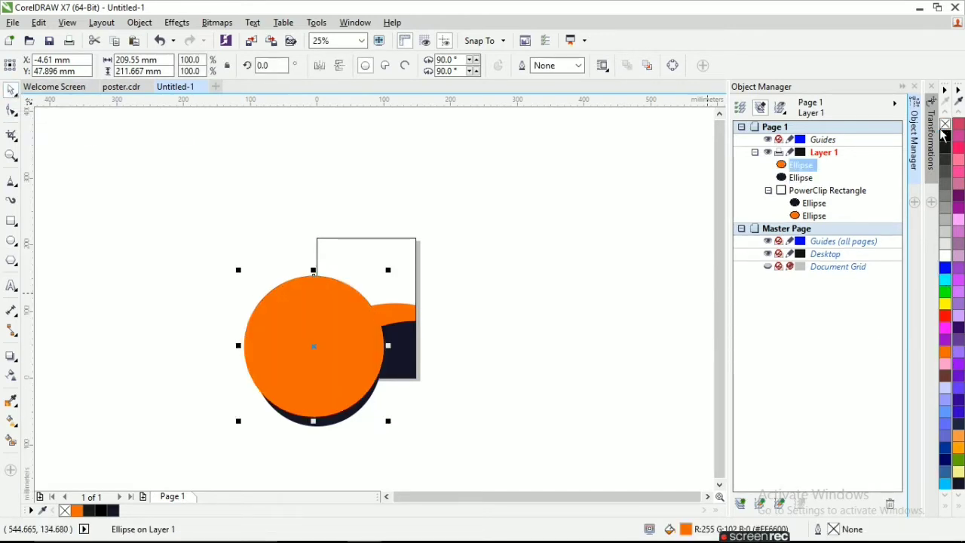
Send the new orange ellipse behind the left navy one and PowerClip the pair inside the page rectangle.
key(ctrl+Page_Down)
drag(181, 243, 325, 362)
right_click(325, 362)
click(385, 57)
click(369, 249)
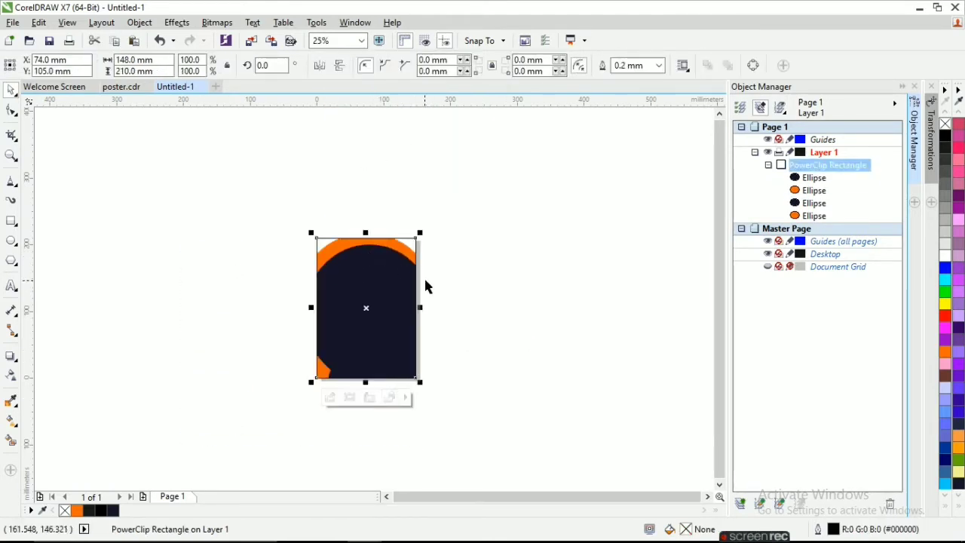
Edit the PowerClip contents and move the newly added ellipse pair down and left over the page's left edge.
click(343, 400)
drag(252, 219, 491, 405)
drag(366, 312, 309, 361)
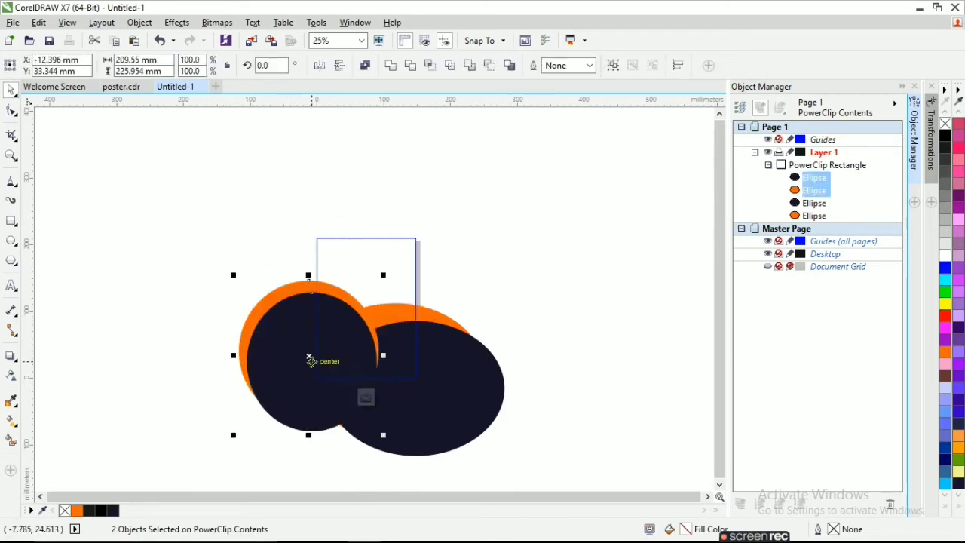
Stack the lower-right orange and navy ellipses in front of the left pair, navy on top, and finish editing the PowerClip.
drag(522, 476, 314, 295)
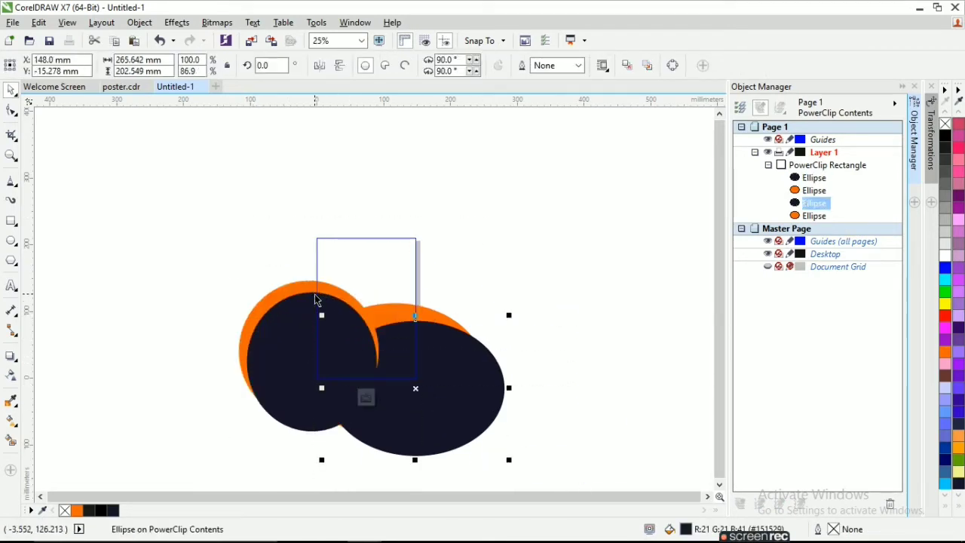
key(ctrl+Page_Up)
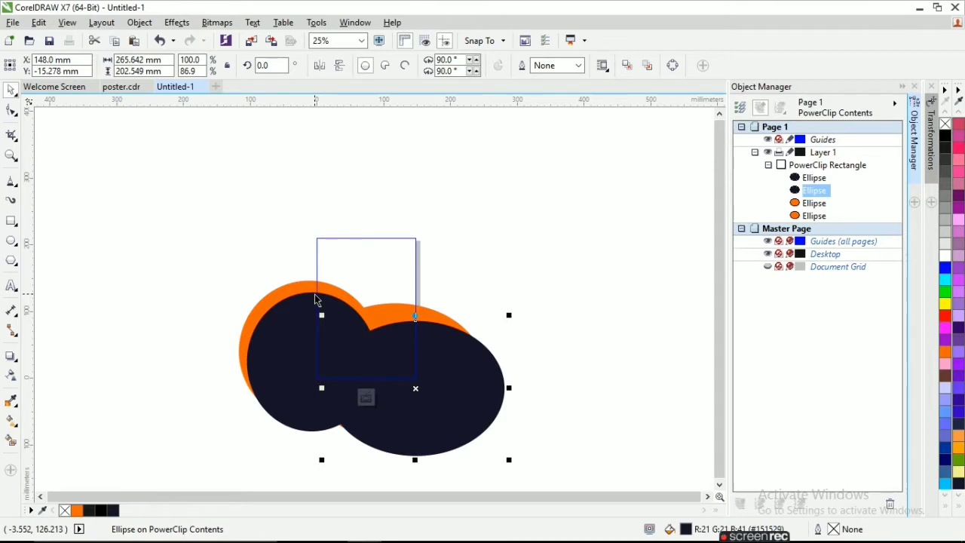
click(388, 318)
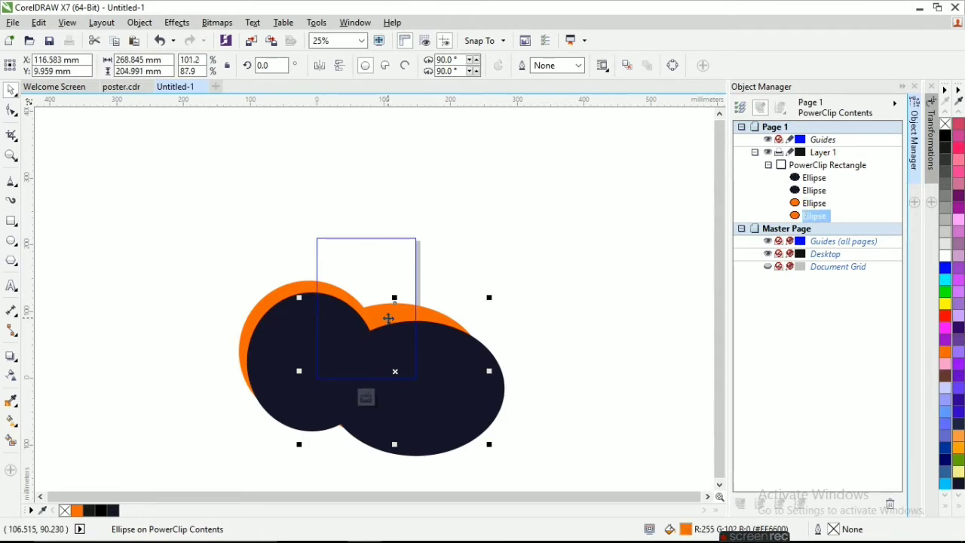
key(ctrl+Page_Up)
key(ctrl+Page_Up)
key(ctrl+Page_Up)
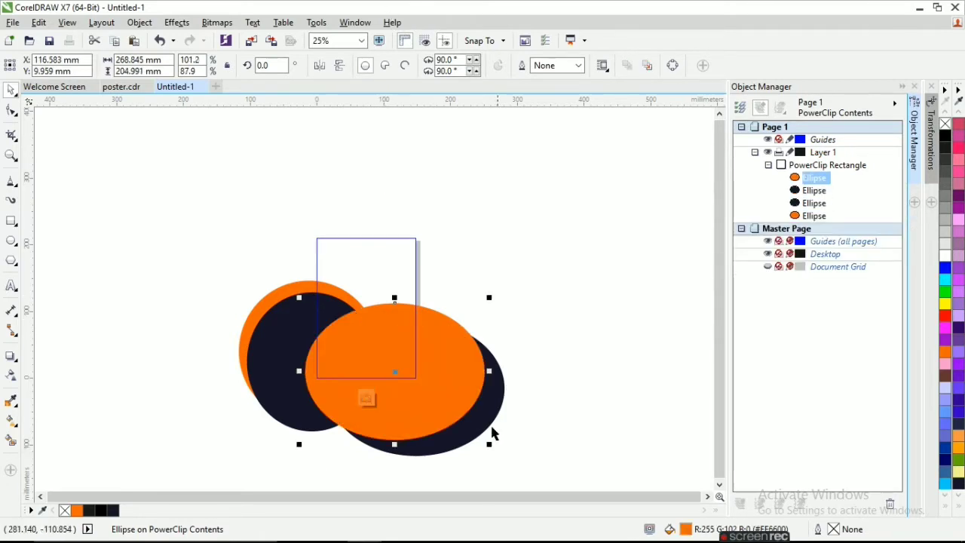
click(495, 431)
key(ctrl+Page_Up)
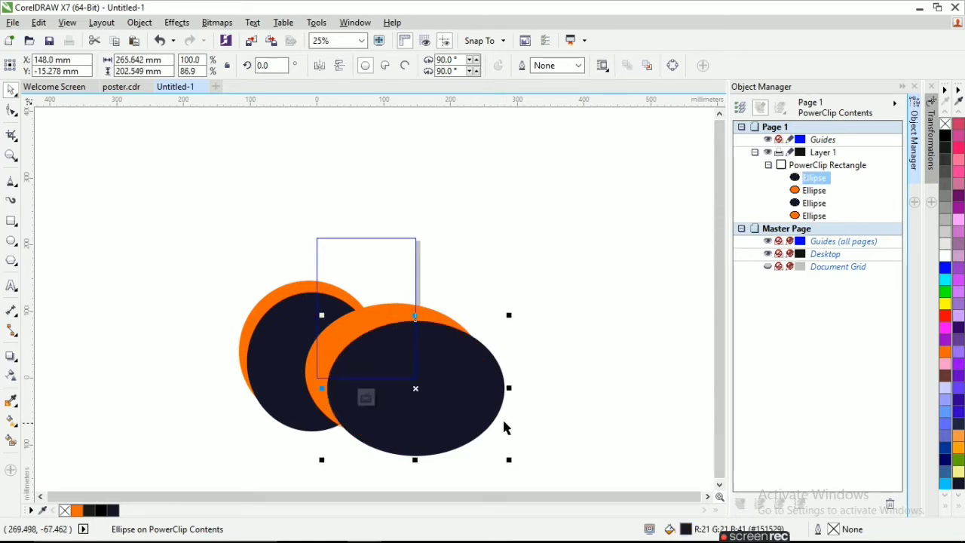
click(370, 396)
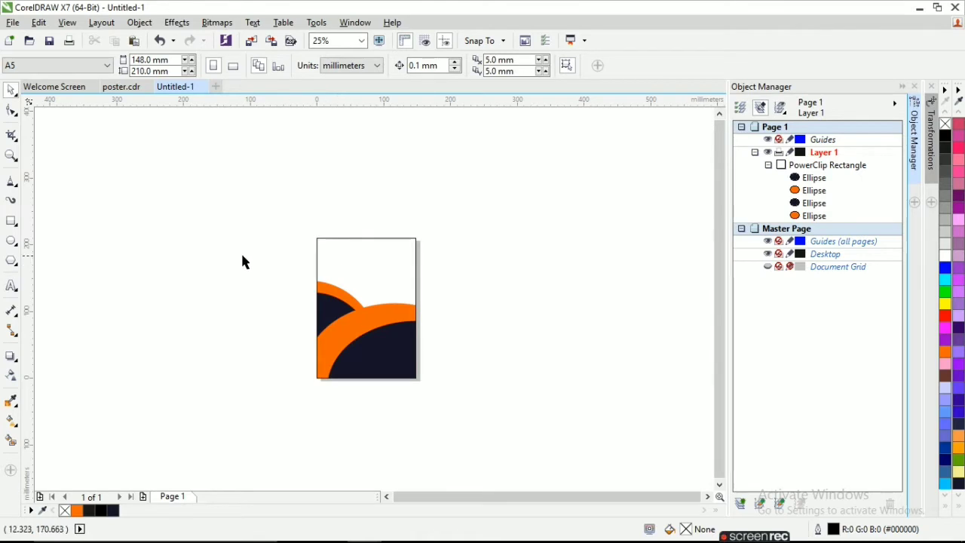
Draw an ellipse about 198 by 207 mm across the page's left edge and make a reshaped copy about 196 mm high.
click(11, 240)
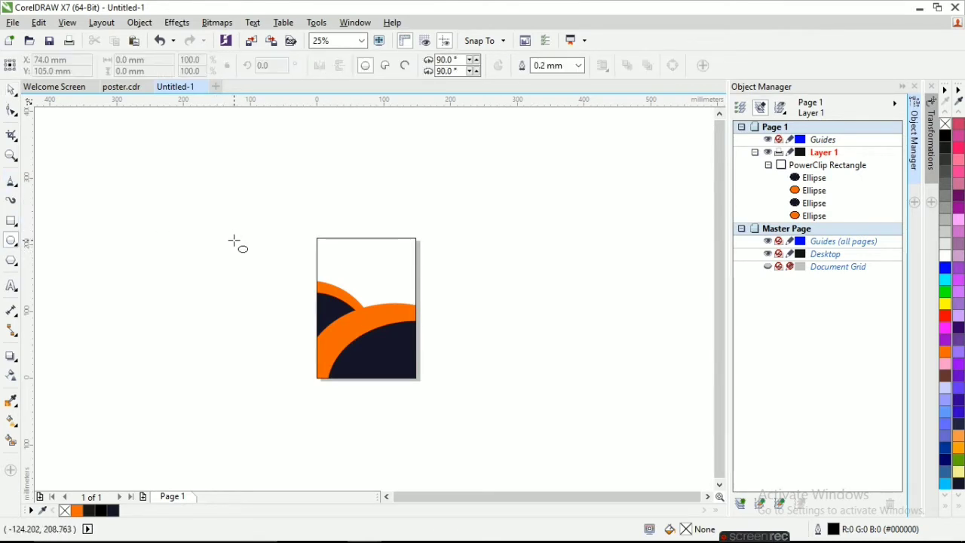
drag(229, 235, 370, 382)
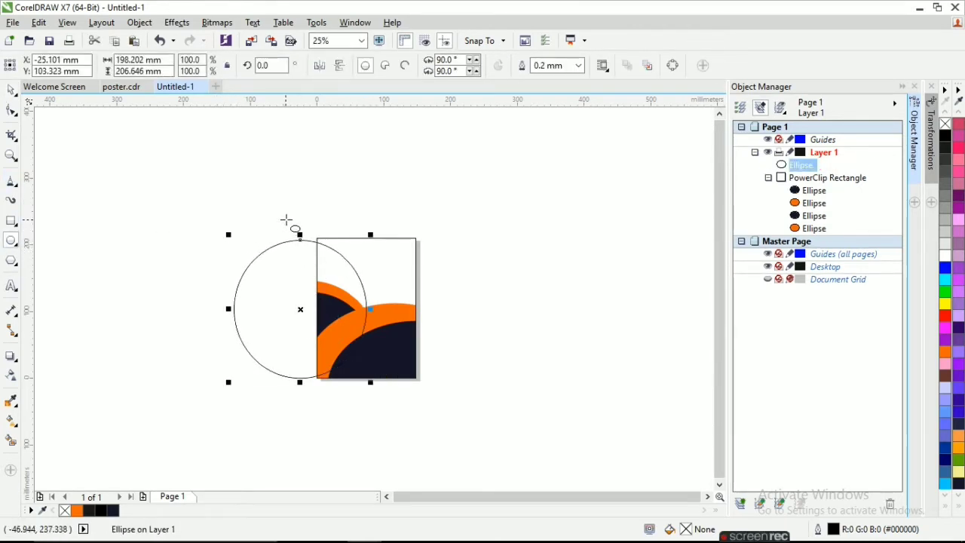
mouse_move(300, 236)
mouse_down()
mouse_move(304, 259)
mouse_move(287, 253)
mouse_move(304, 242)
mouse_up()
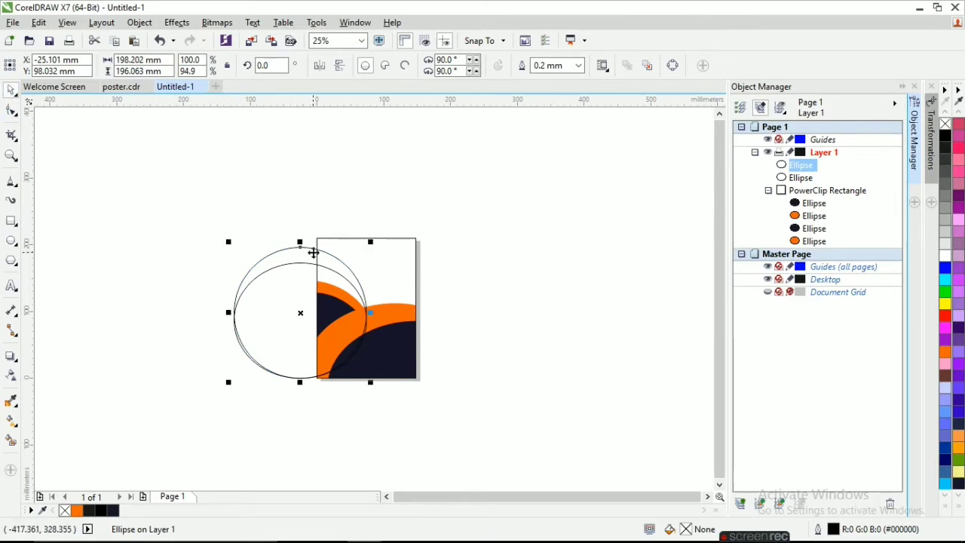
Fill the taller, 196 mm high ellipse at the page's left edge with dark red #9A0000 and remove its outline.
click(945, 318)
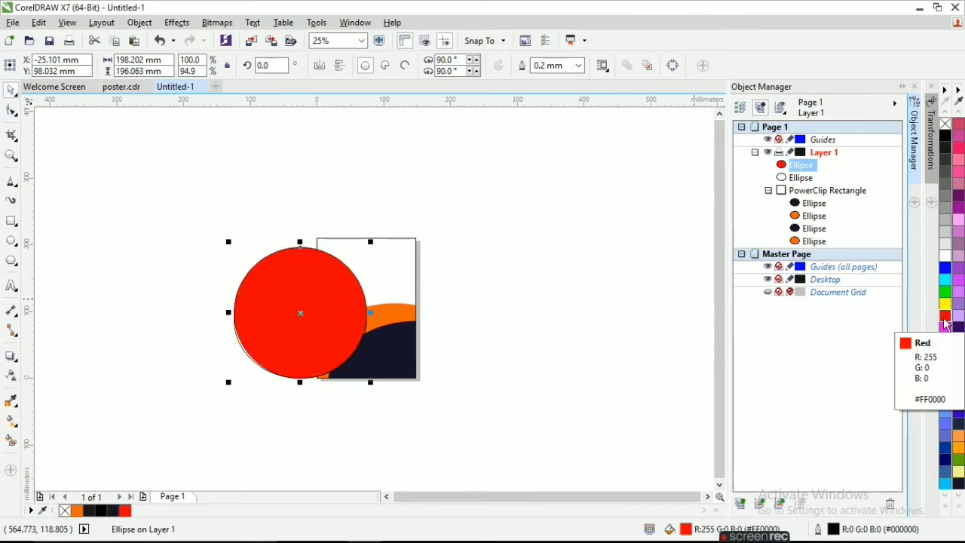
click(944, 318)
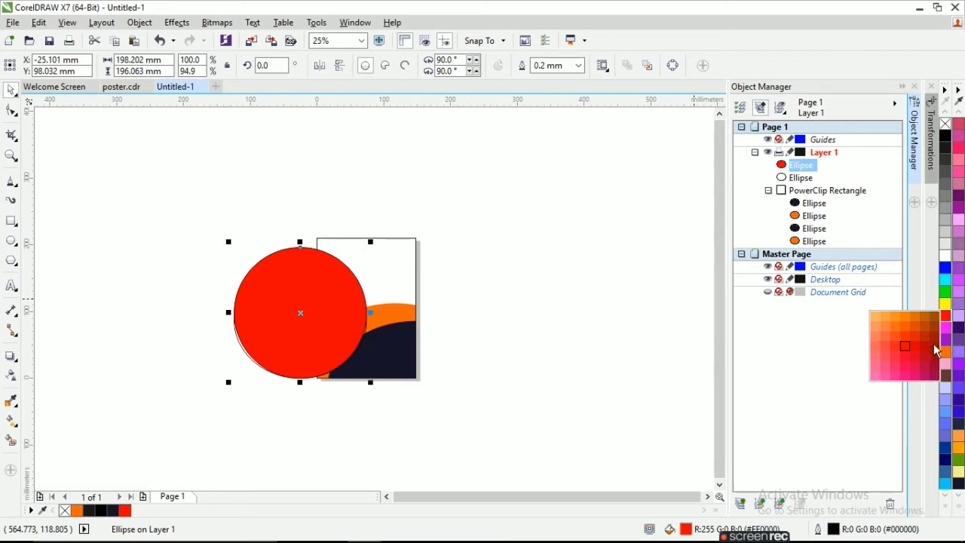
click(905, 350)
right_click(945, 123)
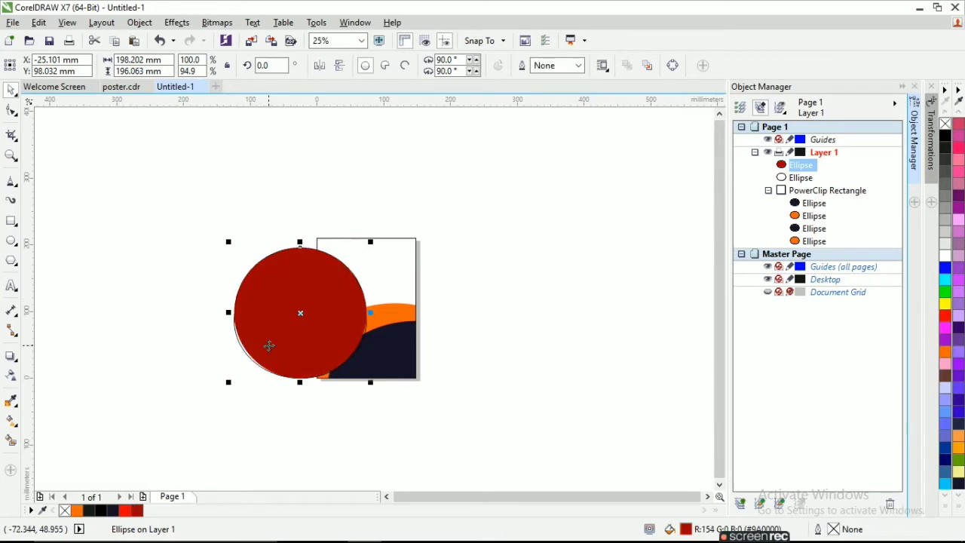
Place the shorter ellipse, about 198 by 173 mm, in front of the dark red one, filled white with no outline.
click(332, 411)
click(300, 264)
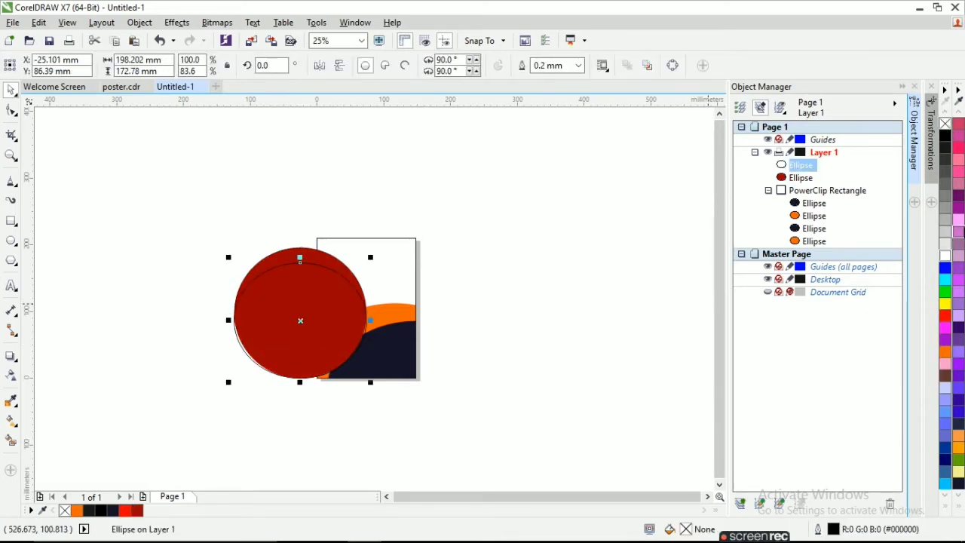
click(945, 257)
right_click(945, 123)
PowerClip the dark red and white ellipses together inside the page rectangle.
click(183, 204)
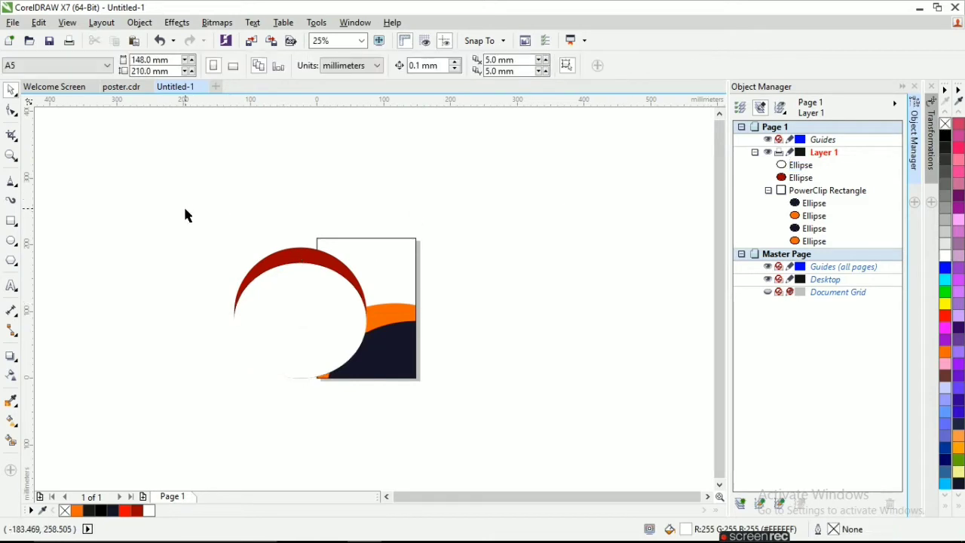
drag(183, 204, 363, 388)
right_click(320, 321)
click(370, 15)
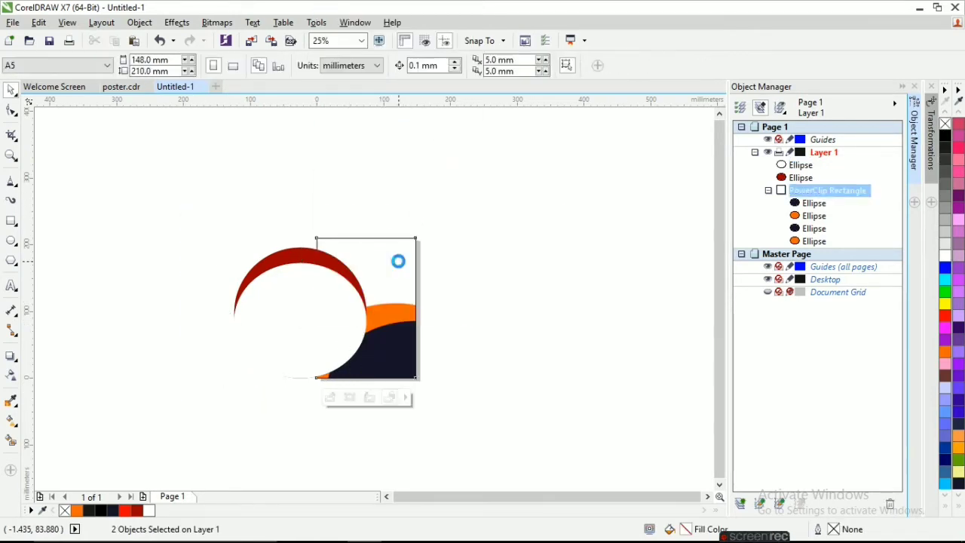
click(399, 261)
Edit the PowerClip contents and move the dark red and white ellipse pair over the upper part of the page's left edge.
click(367, 399)
drag(254, 202, 510, 408)
drag(366, 312, 308, 315)
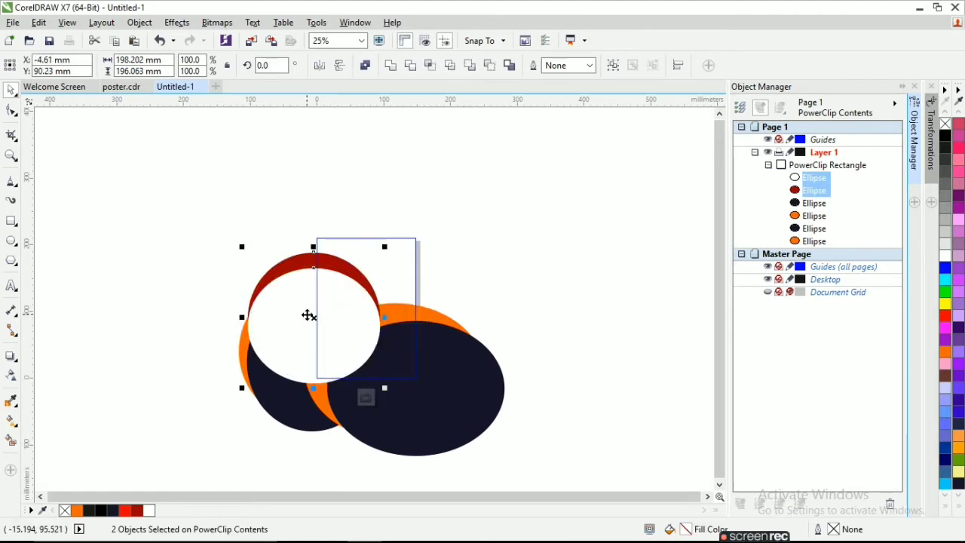
click(227, 318)
Bring the left navy and orange ellipses in front of the white and dark red pair, navy on top.
click(267, 377)
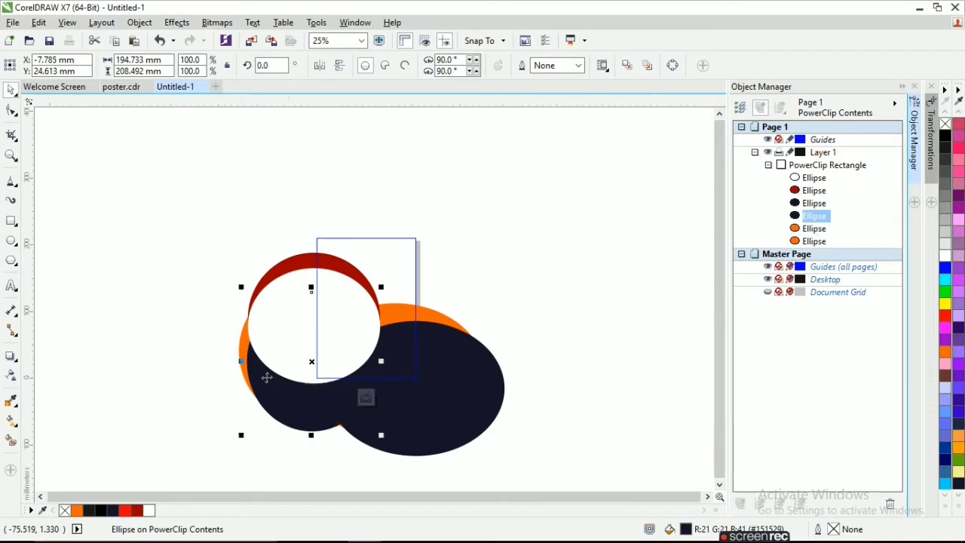
key(ctrl+Page_Up)
key(ctrl+Page_Up)
key(ctrl+Page_Up)
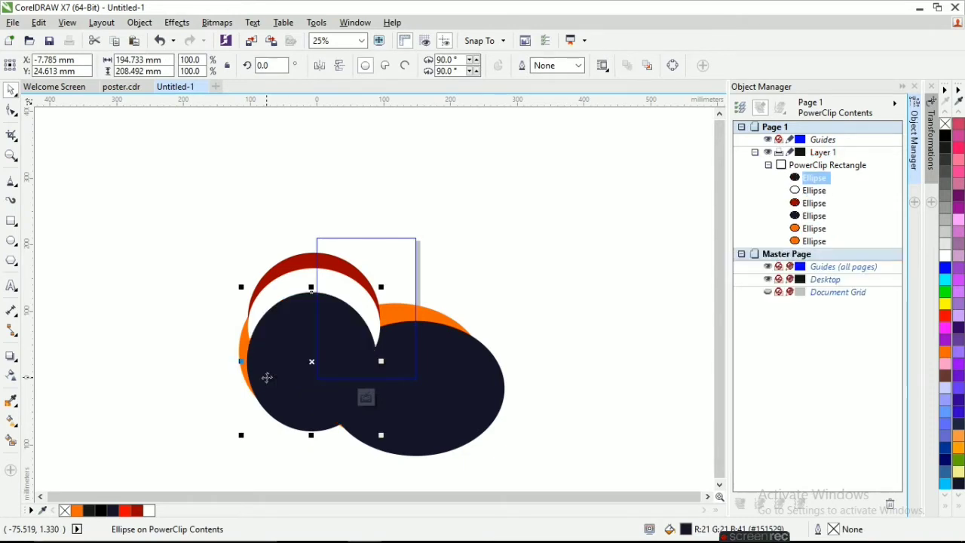
click(240, 350)
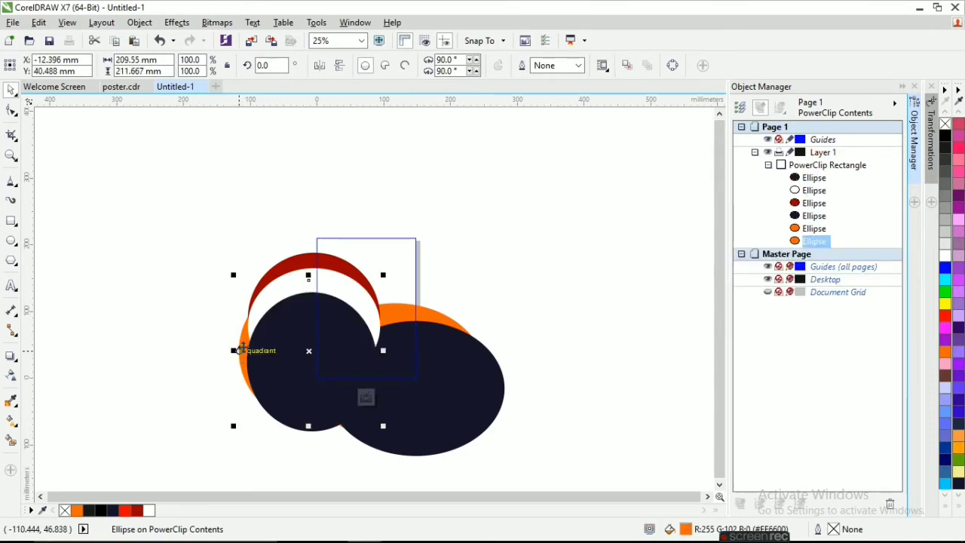
key(ctrl+Page_Up)
key(ctrl+Page_Up)
key(ctrl+Page_Up)
key(ctrl+Page_Up)
key(ctrl+Page_Up)
key(ctrl+Page_Down)
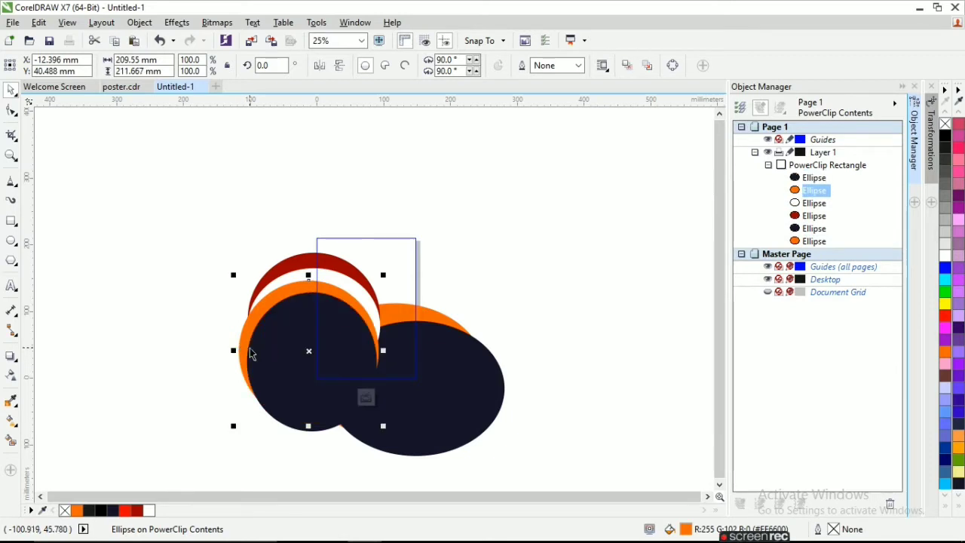
Restack the lower-right navy and orange ellipses in front of the left pair, navy on top.
click(445, 417)
key(ctrl+Page_Up)
key(ctrl+Page_Up)
key(ctrl+Page_Up)
key(ctrl+Page_Up)
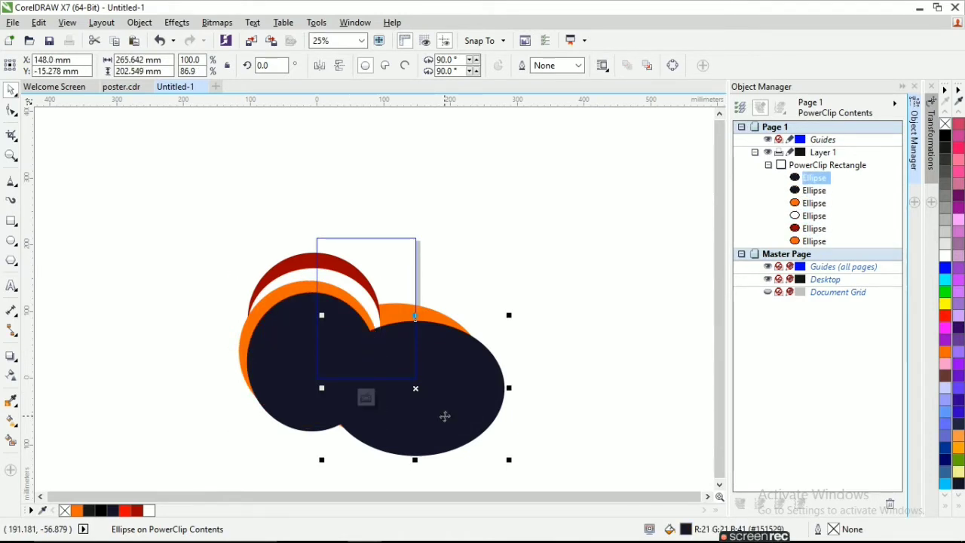
click(427, 309)
key(ctrl+Page_Up)
key(ctrl+Page_Up)
key(ctrl+Page_Up)
key(ctrl+Page_Up)
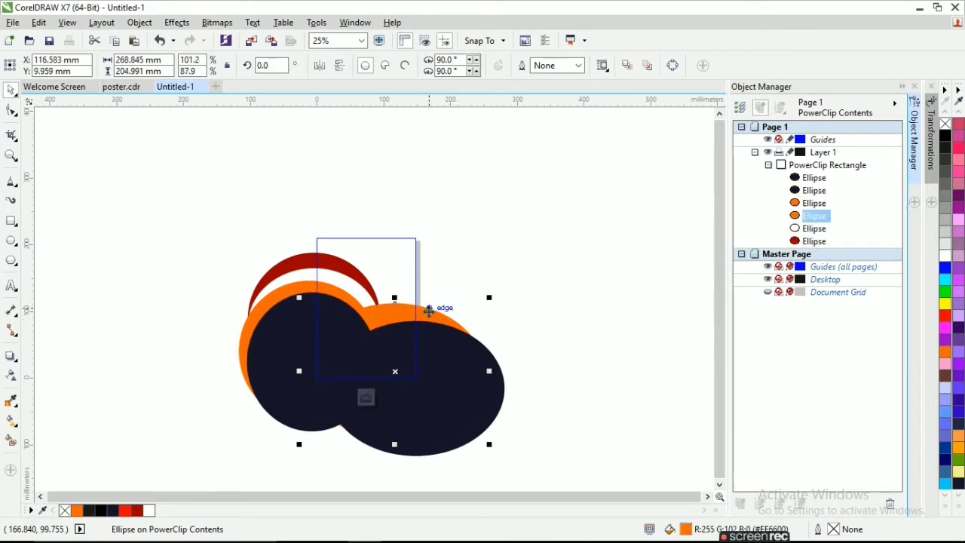
Nudge the white and dark red ellipse pair slightly left and finish editing the PowerClip.
drag(194, 214, 341, 344)
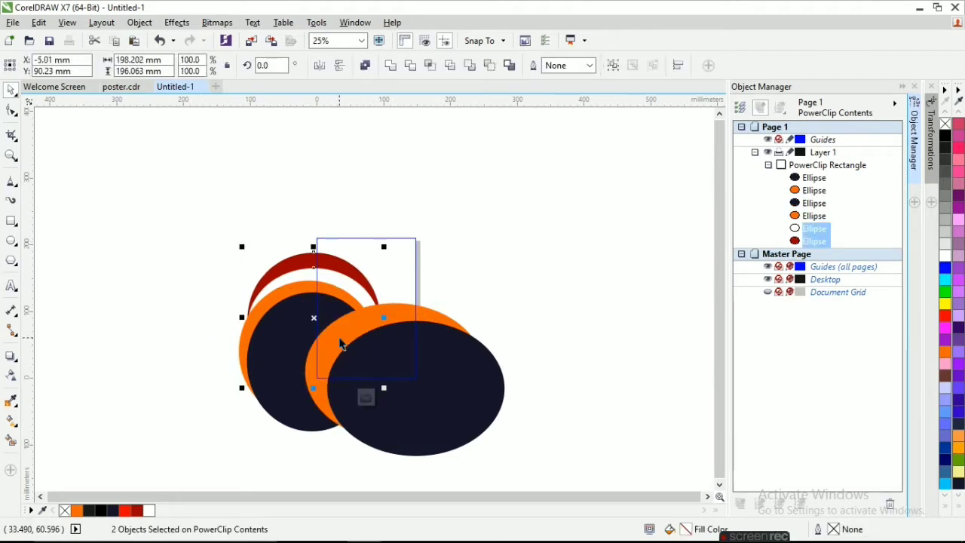
drag(312, 321, 306, 318)
click(366, 397)
click(573, 371)
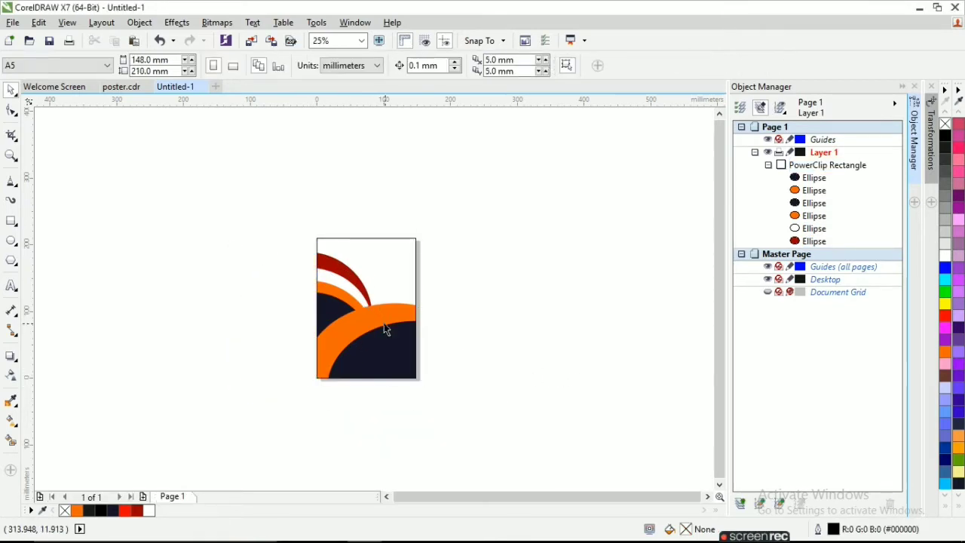
Reopen the PowerClip contents, shrink the lower-right orange ellipse to about 255 by 194 mm, and finish editing.
scroll(384, 323, up, 1)
scroll(385, 369, down, 1)
click(384, 369)
click(332, 398)
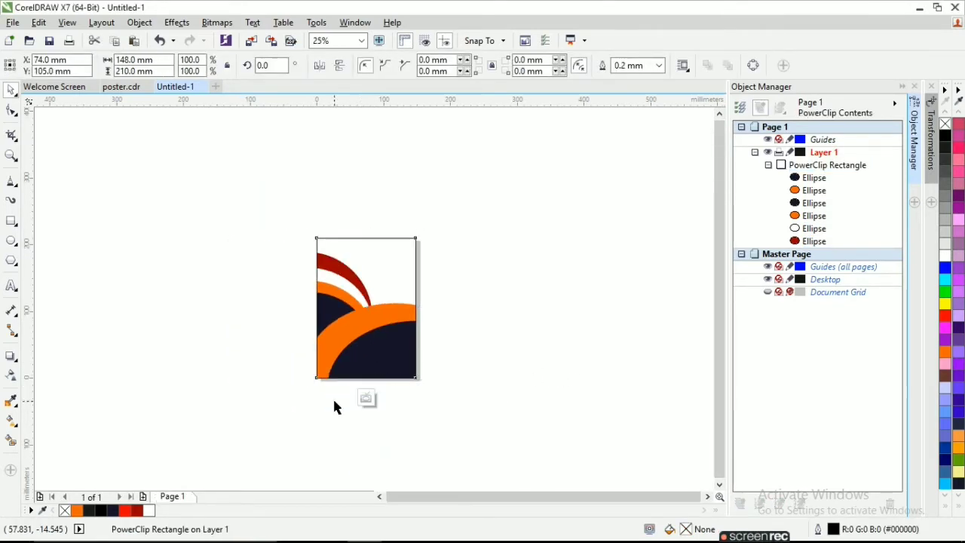
click(324, 340)
drag(300, 299, 308, 304)
click(366, 396)
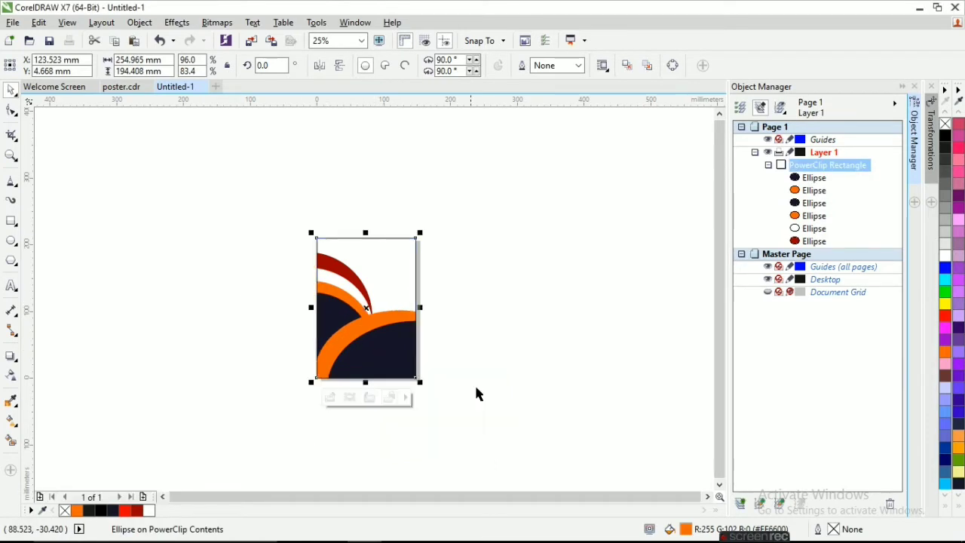
click(517, 384)
scroll(381, 322, up, 1)
scroll(374, 301, down, 1)
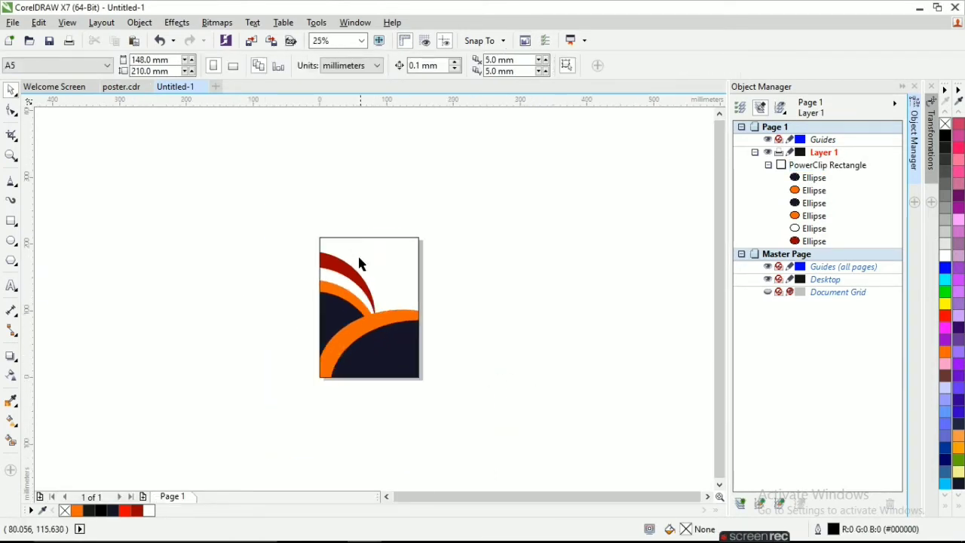
scroll(360, 263, up, 1)
click(358, 256)
click(232, 208)
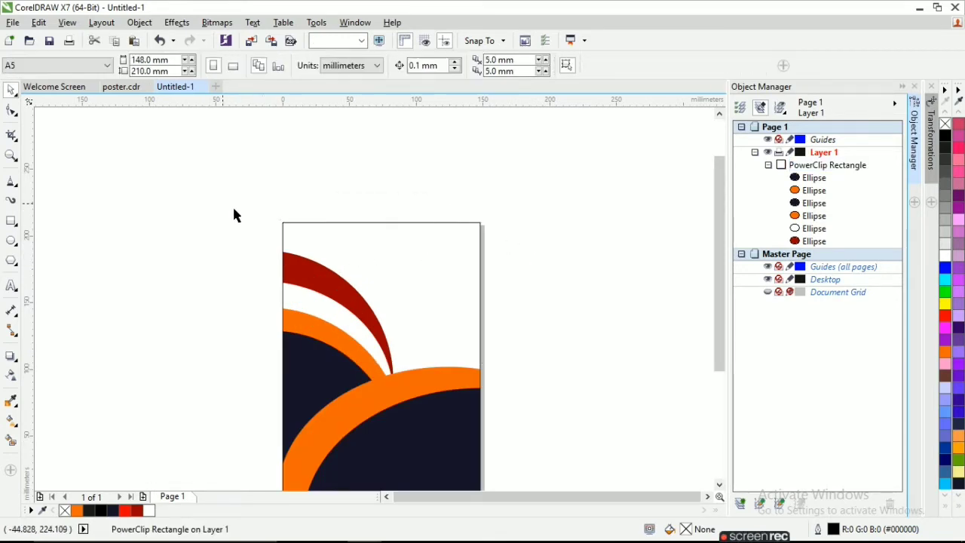
scroll(234, 212, down, 1)
Draw an ellipse to the right of the page and set its width and height to 70 mm.
drag(416, 260, 474, 316)
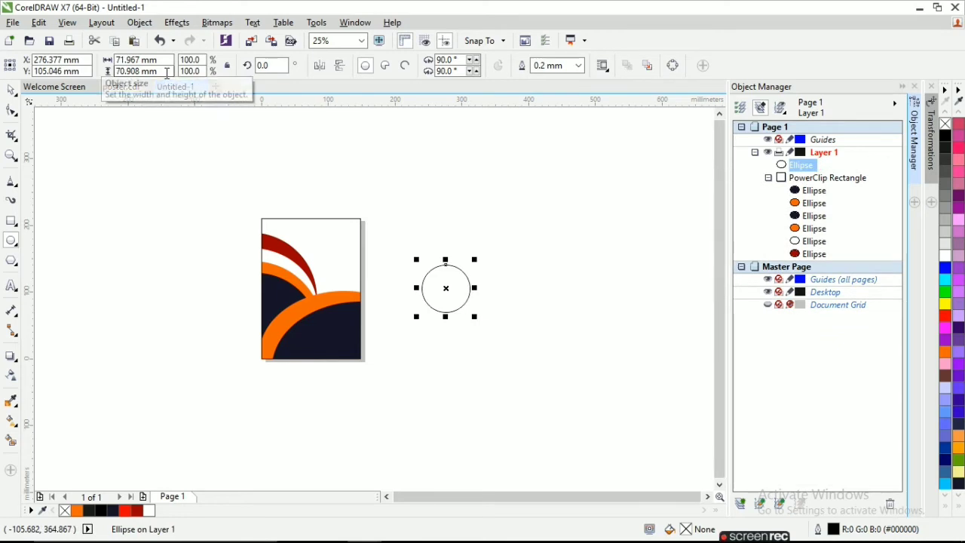
click(128, 71)
text(70)
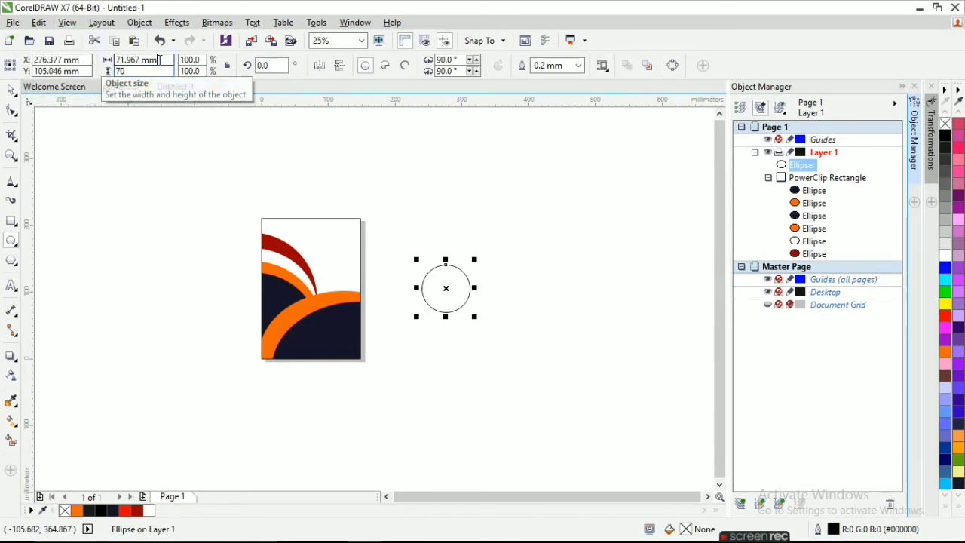
click(132, 60)
key(Return)
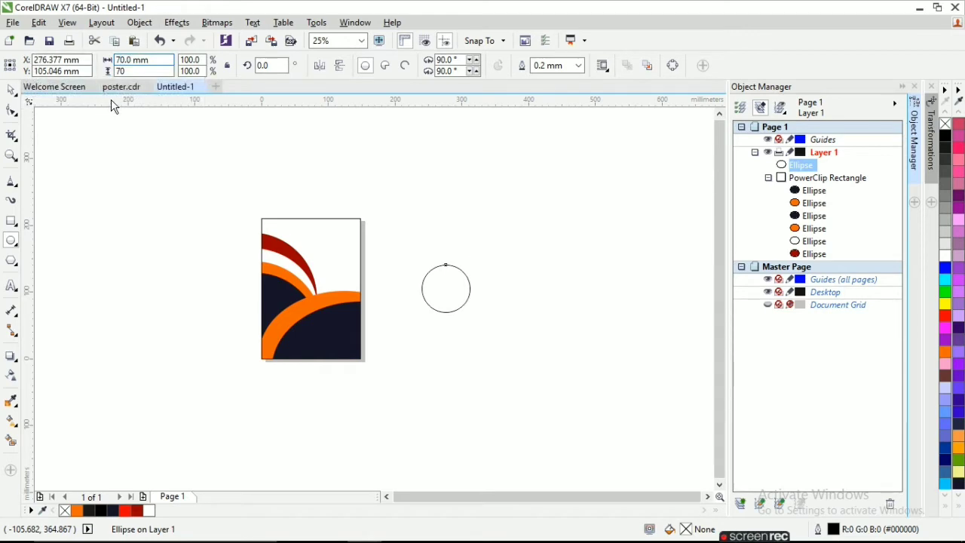
Try the 70 mm circle over the page's orange and dark red arcs with a white fill.
drag(454, 291, 295, 282)
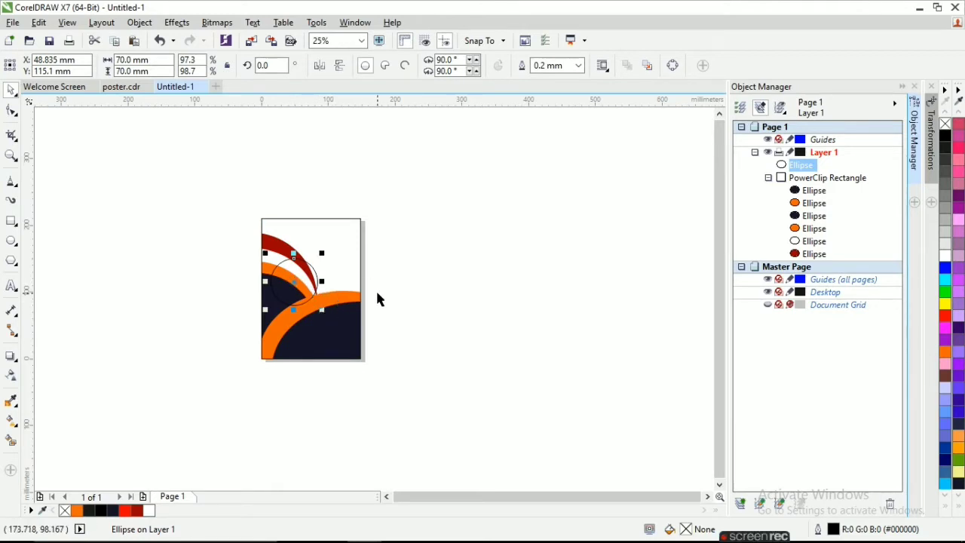
drag(293, 282, 295, 273)
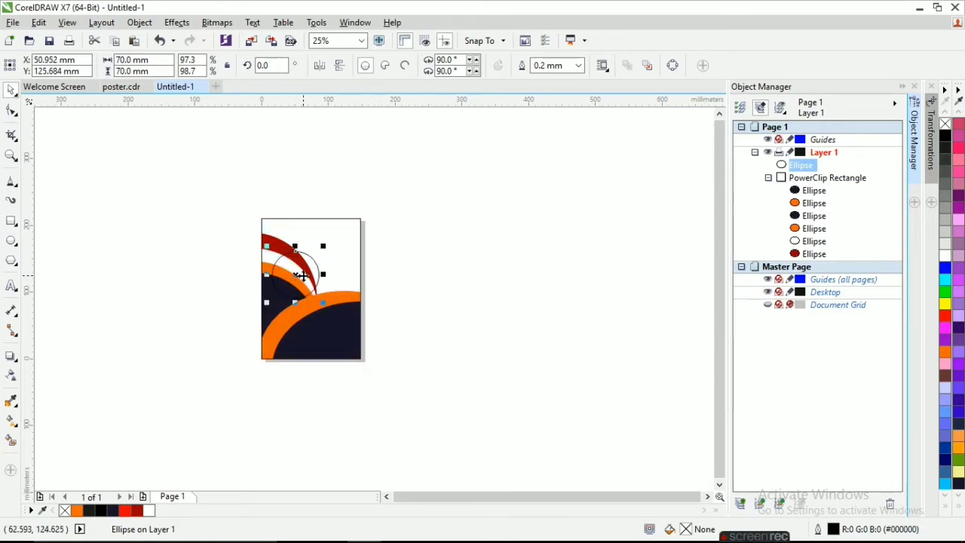
click(946, 256)
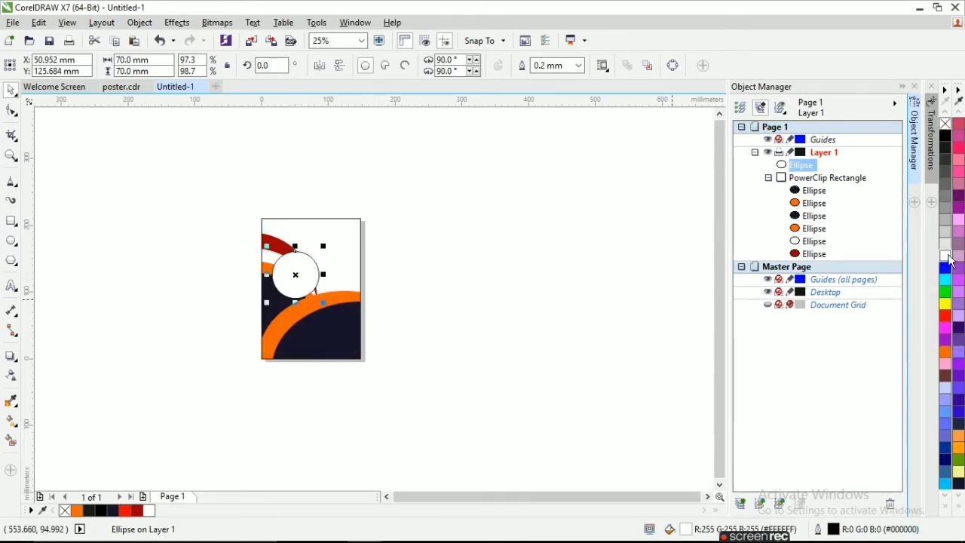
Move the circle clear of the page's right side and give it an orange #FF6600 fill with a white outline.
drag(295, 275, 469, 283)
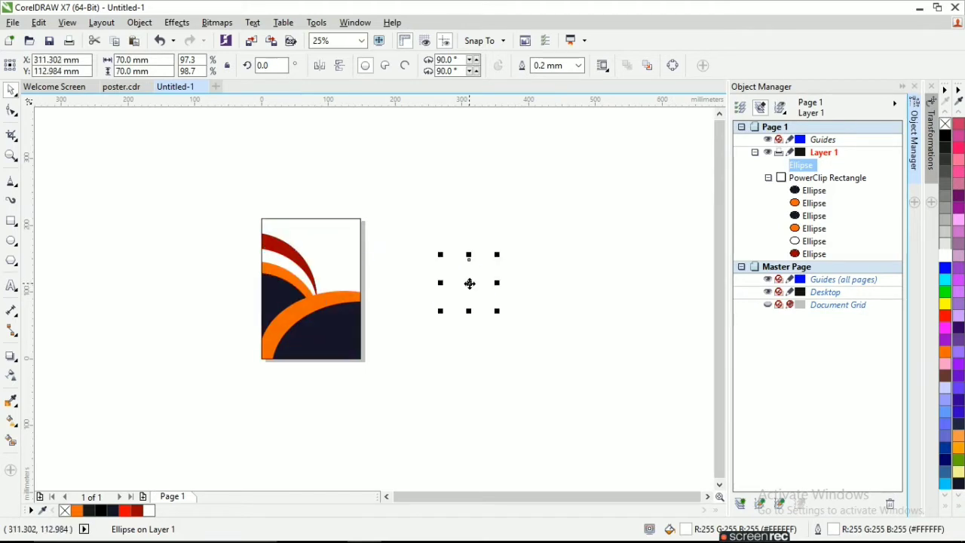
click(948, 351)
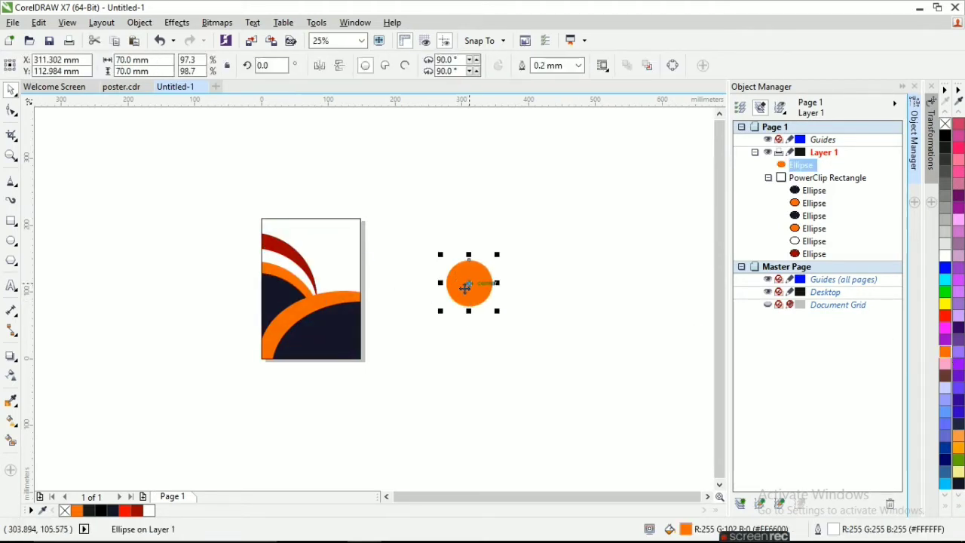
Make four smaller copies of the orange circle, about 50 mm across, and cluster them overlapping around the large one.
key(plus)
drag(470, 284, 435, 329)
key(plus)
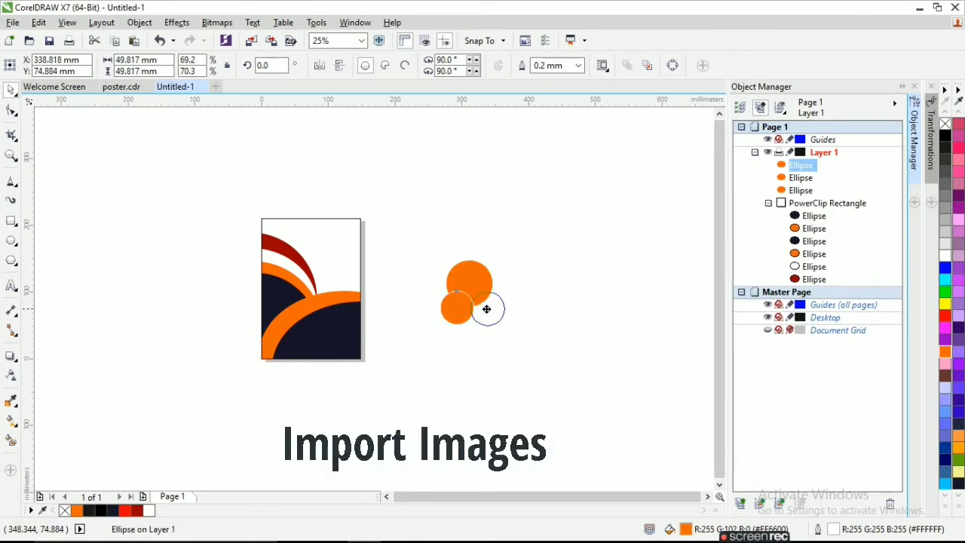
drag(486, 309, 483, 308)
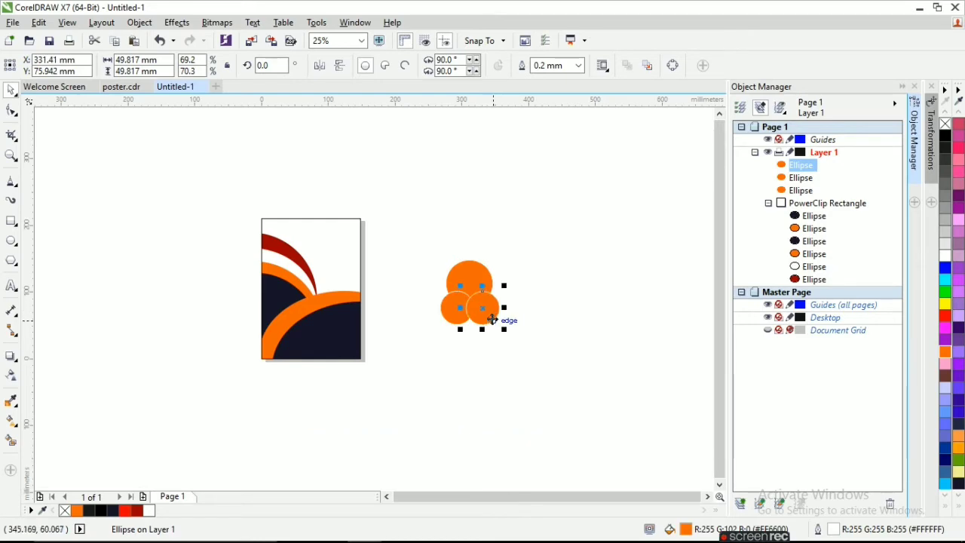
key(plus)
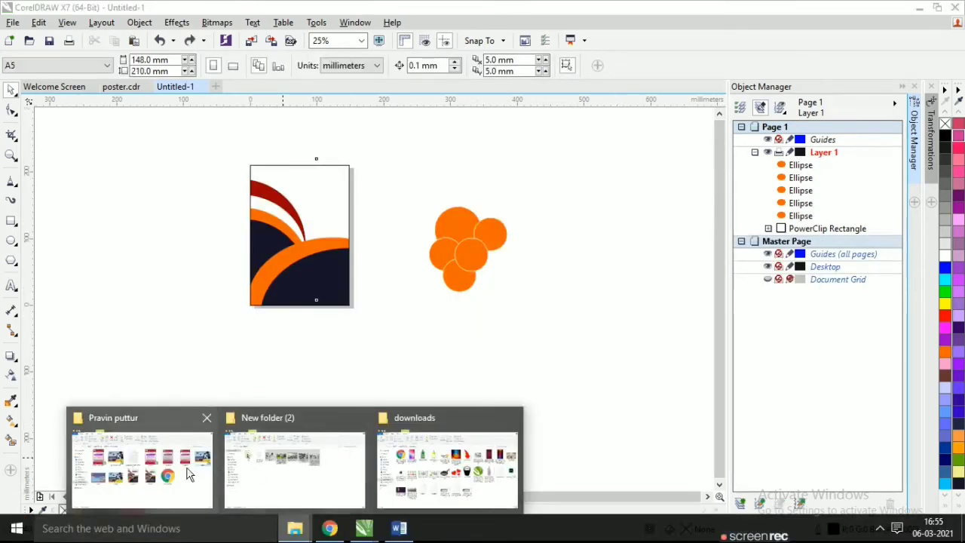
Switch to the New folder (2) window and import its five selected pictures into the drawing.
click(284, 477)
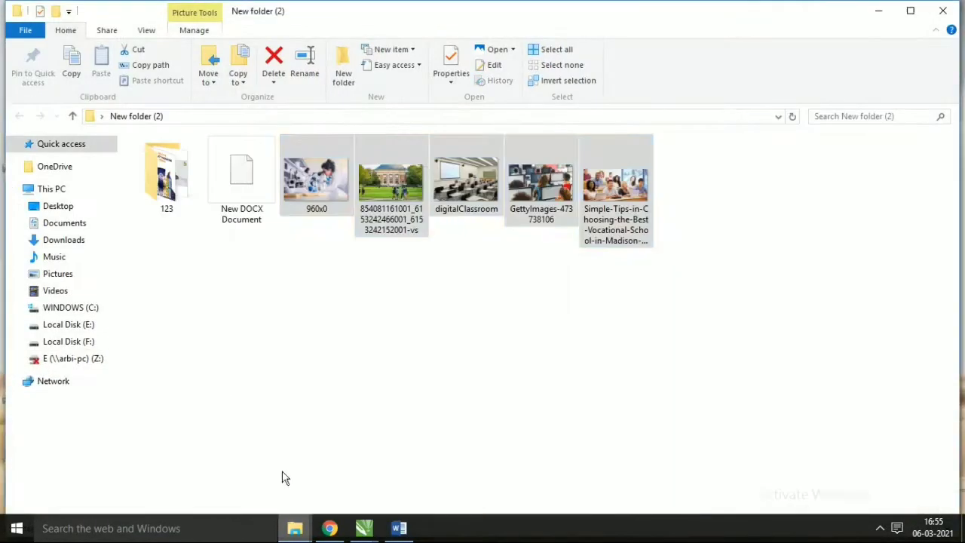
drag(398, 193, 466, 399)
PowerClip the photo of students in a classroom inside the large orange circle.
right_click(466, 399)
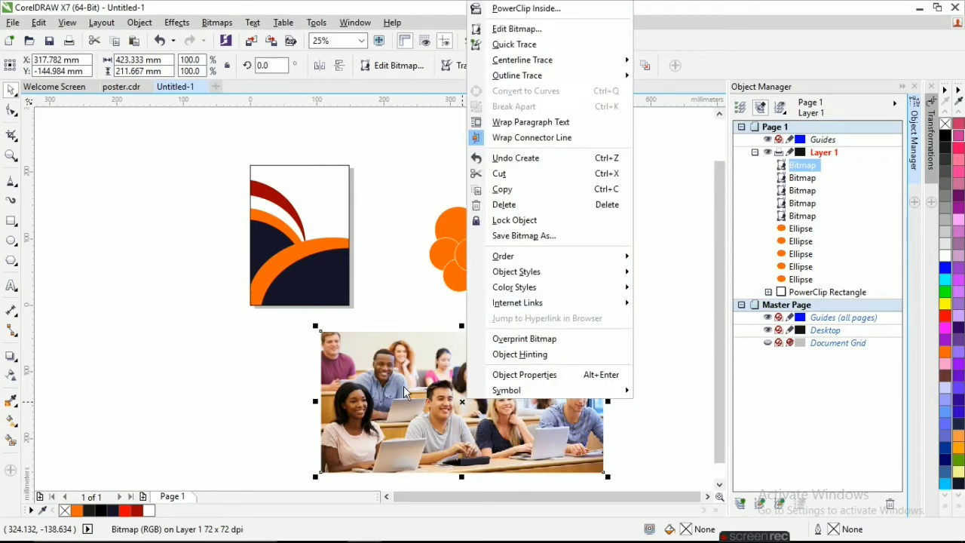
click(475, 385)
right_click(481, 381)
click(450, 219)
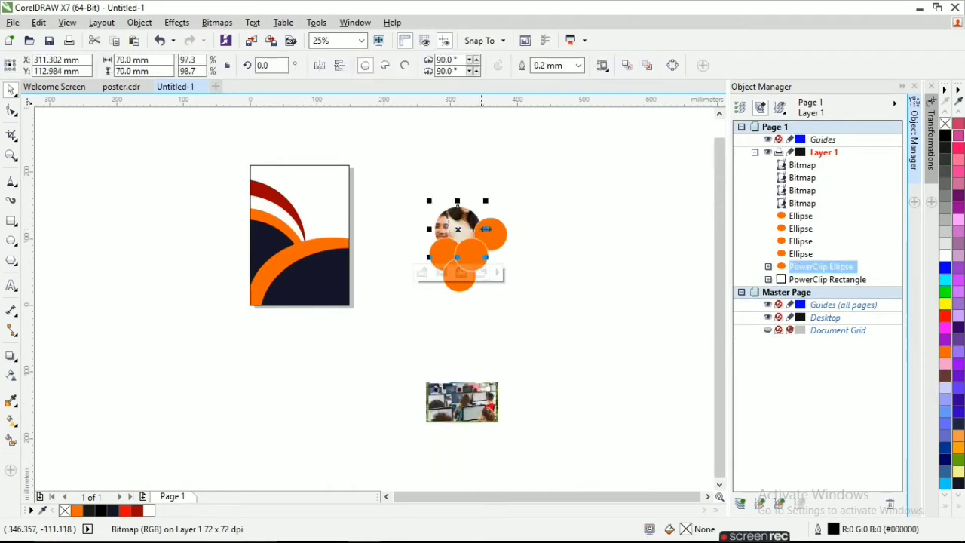
Edit the large circle's PowerClip contents and scale the student photo down to about 152 by 76 mm around the circle.
click(461, 241)
click(424, 271)
click(457, 272)
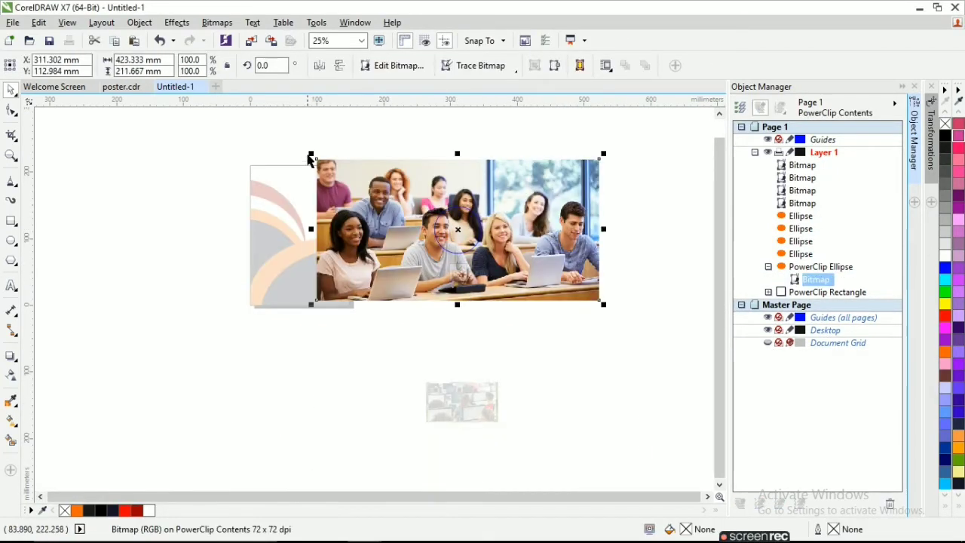
drag(312, 156, 401, 199)
drag(600, 307, 507, 244)
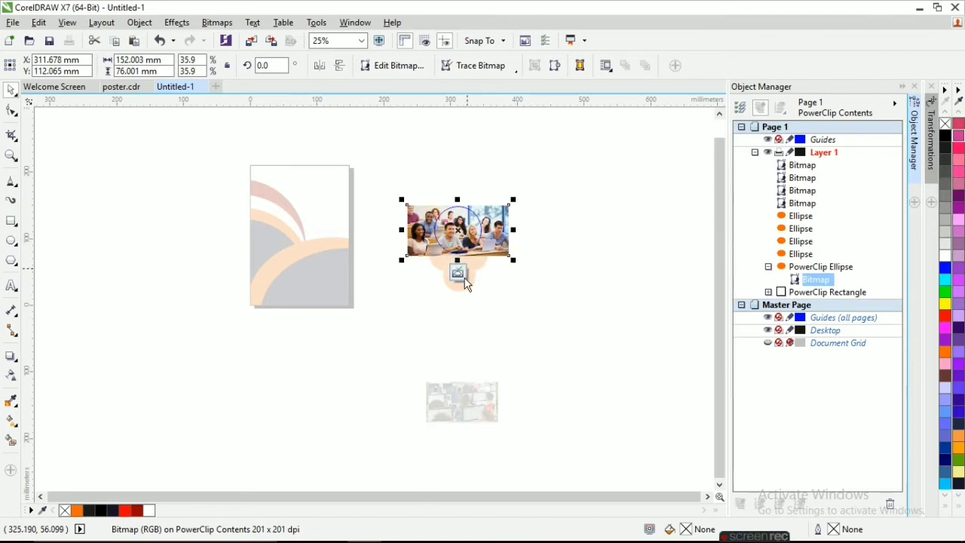
Finish editing the large circle's contents and PowerClip the computer-lab photo inside the small circle at the cluster's left.
click(459, 275)
click(472, 408)
right_click(471, 408)
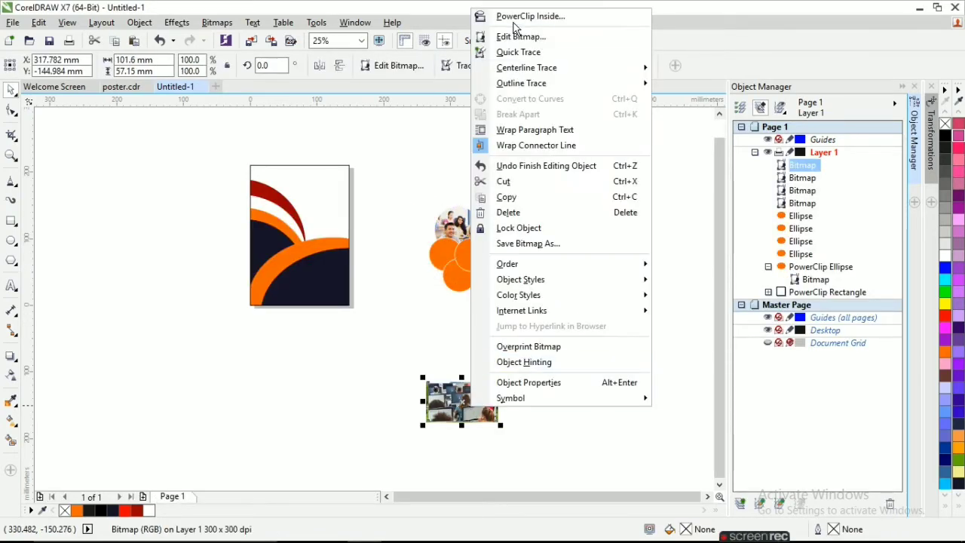
click(502, 14)
click(437, 251)
scroll(411, 256, up, 1)
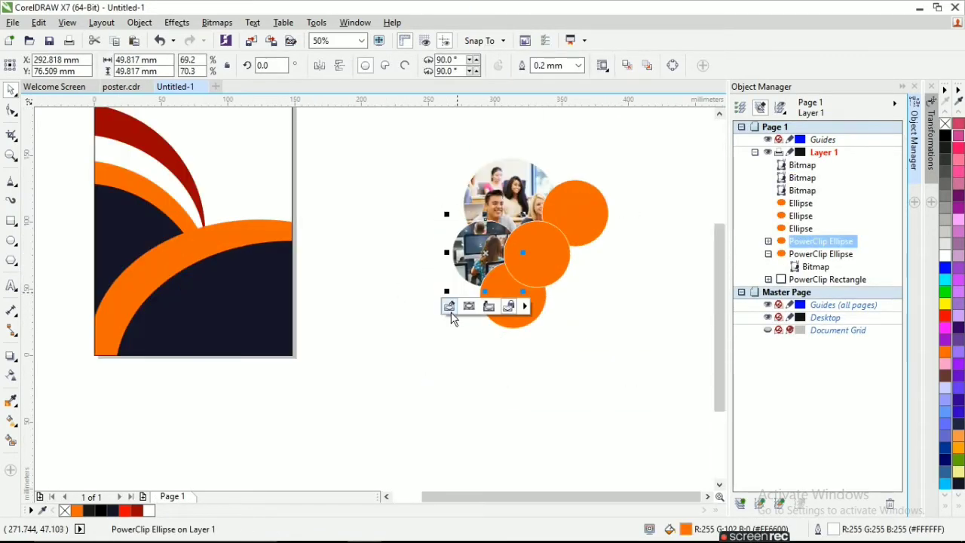
Scale the clipped computer-lab photo to about 92 by 52 mm, position it over its circle, and bring that circle forward one level.
click(452, 306)
drag(417, 216, 423, 218)
drag(554, 290, 511, 277)
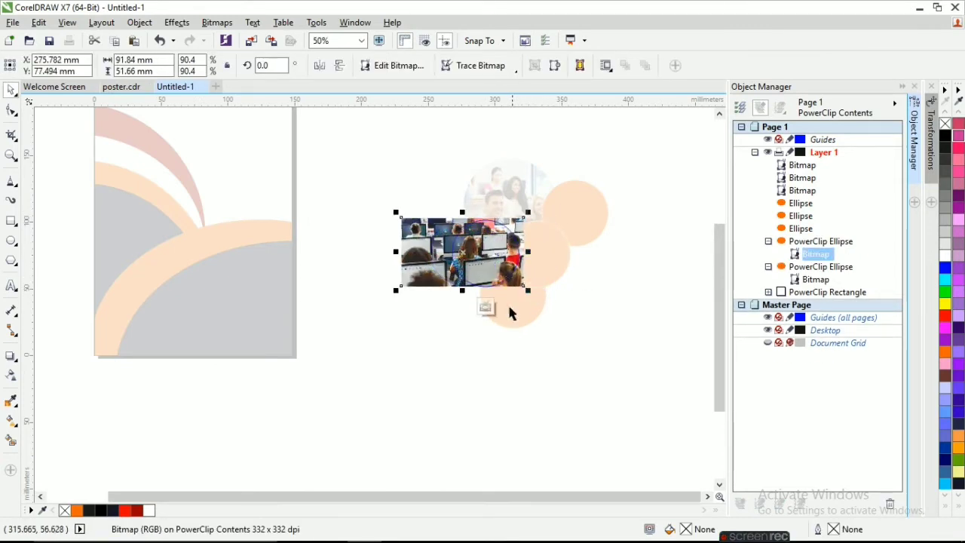
click(521, 309)
click(453, 307)
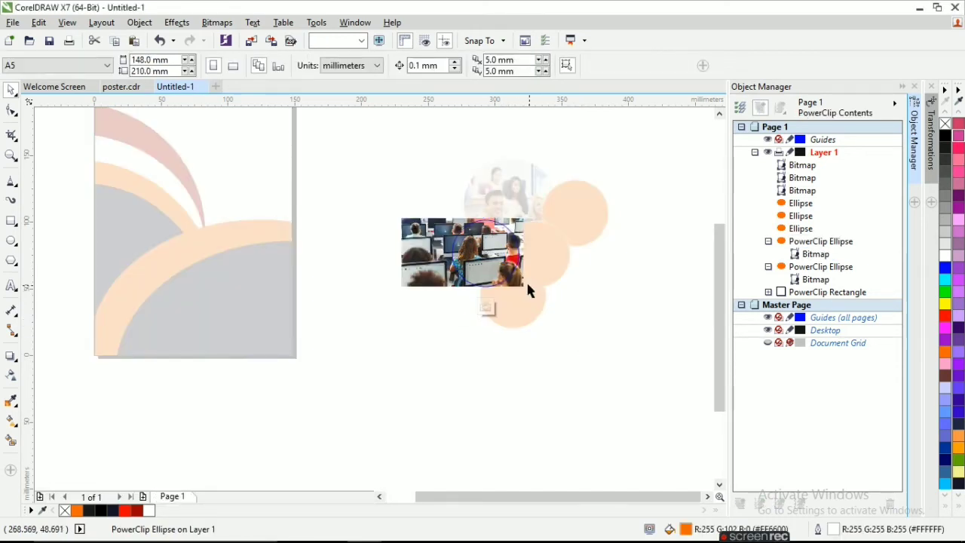
drag(528, 290, 566, 288)
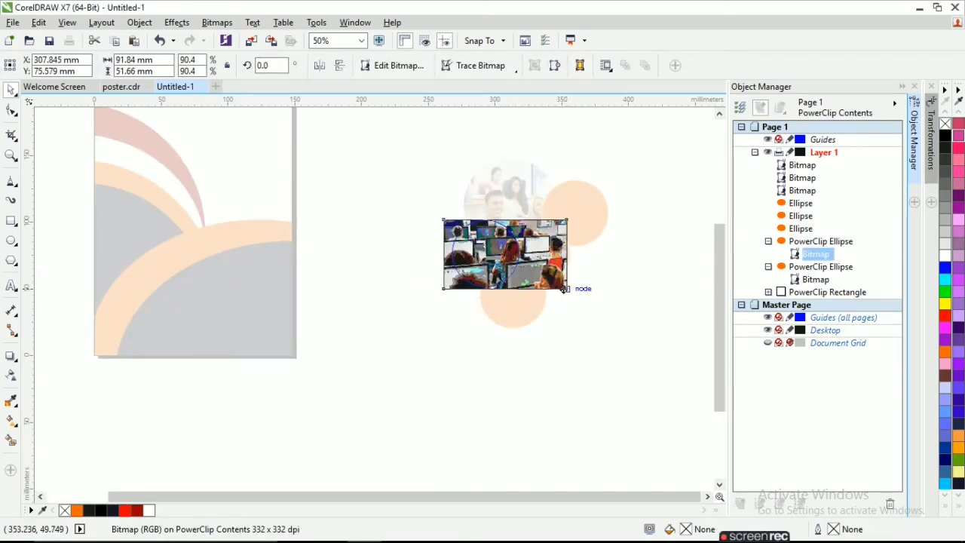
click(487, 306)
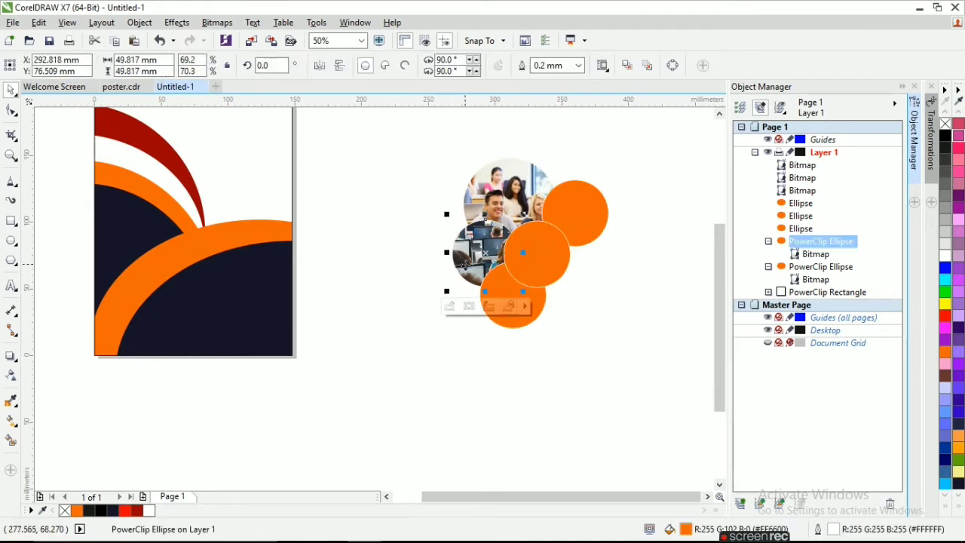
key(ctrl+Page_Up)
click(588, 379)
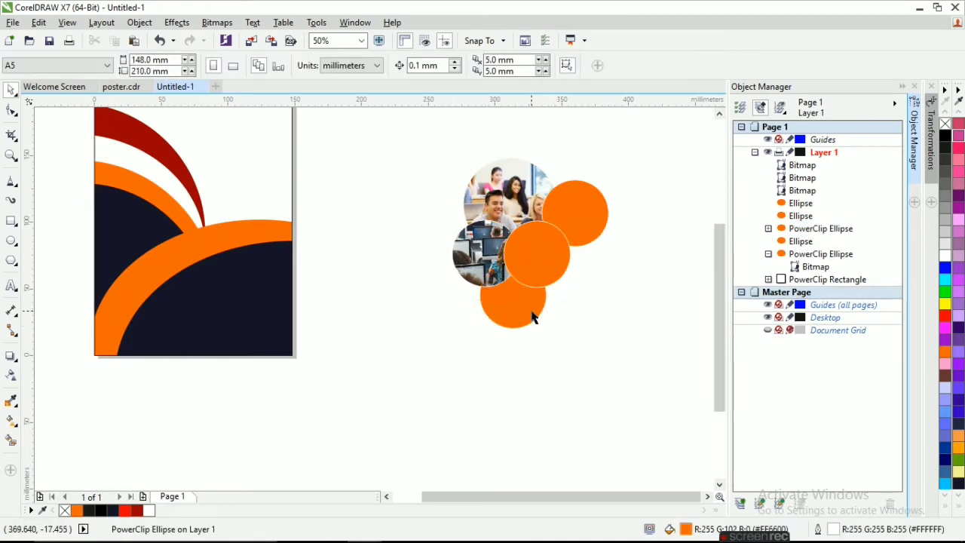
Move the campus building photo closer to the cluster and PowerClip it inside the middle small circle.
click(533, 316)
scroll(472, 401, down, 1)
click(515, 463)
drag(515, 463, 546, 395)
right_click(546, 395)
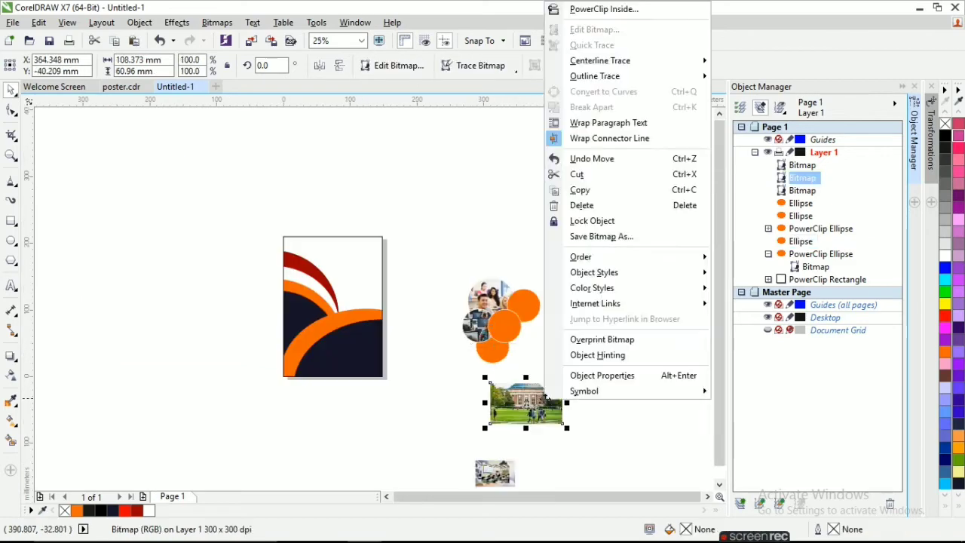
click(593, 11)
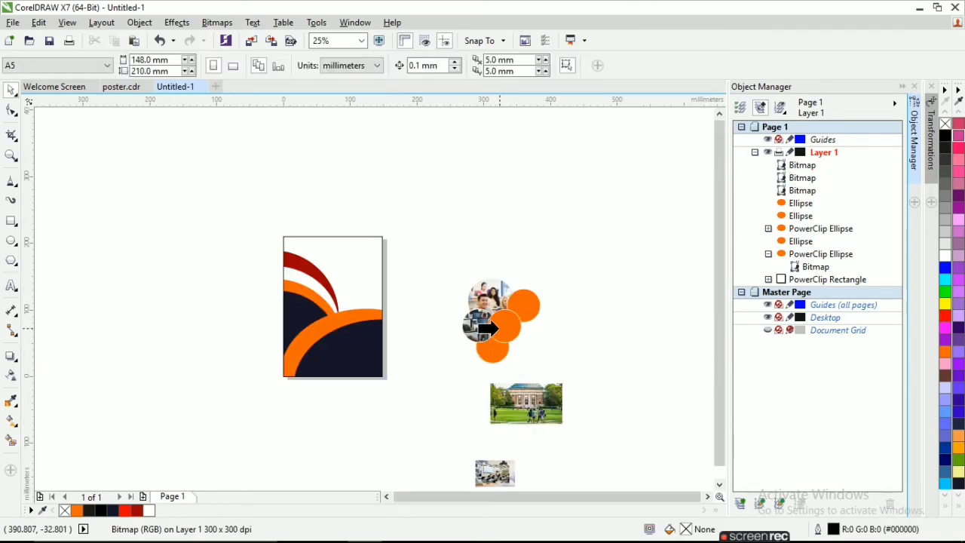
click(496, 328)
Edit the middle circle's PowerClip contents, scaling the campus photo to about 101 by 57 mm and shifting it over the circle.
scroll(520, 347, up, 3)
click(523, 367)
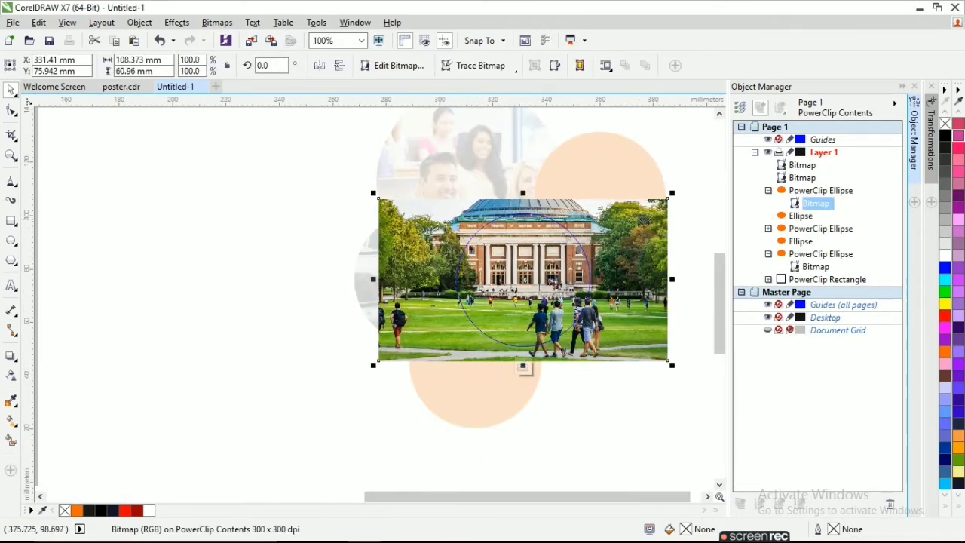
drag(674, 366, 589, 344)
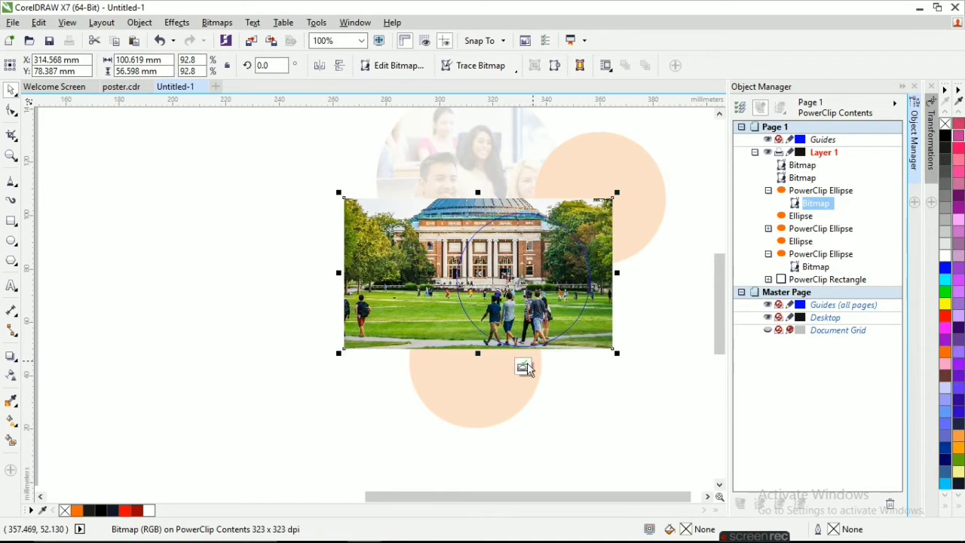
click(523, 367)
Bring the microscope photo near the cluster and PowerClip it inside the small circle at the upper right.
scroll(603, 399, down, 4)
click(465, 489)
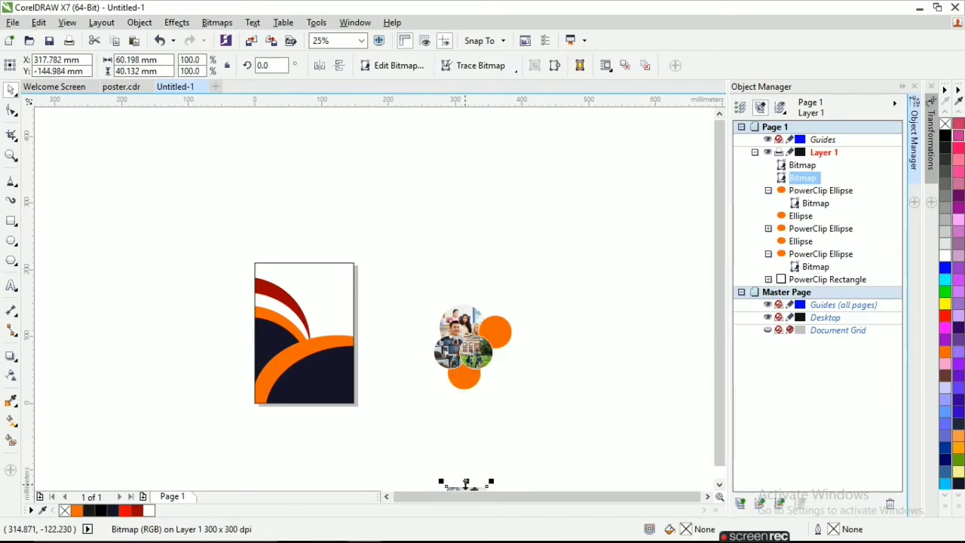
scroll(474, 483, down, 2)
right_click(510, 435)
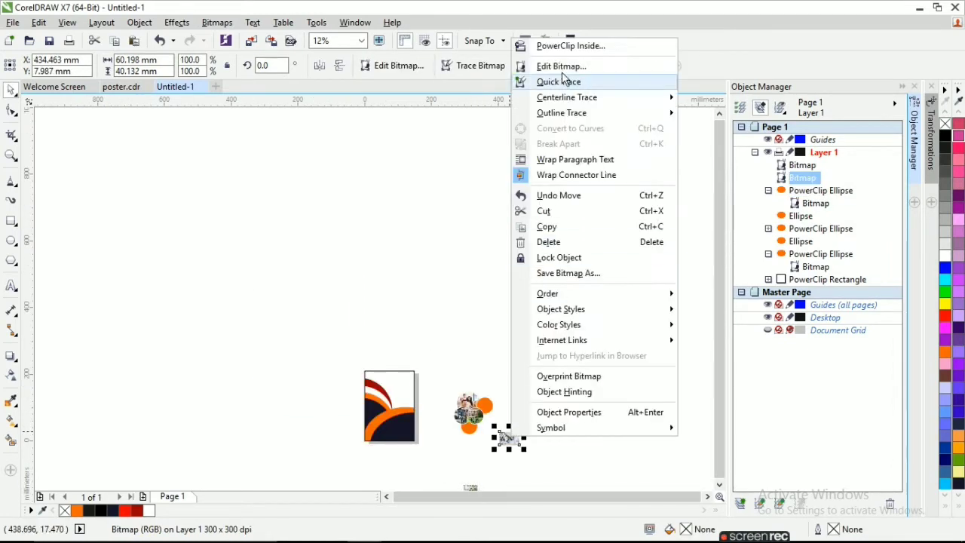
click(543, 47)
click(467, 420)
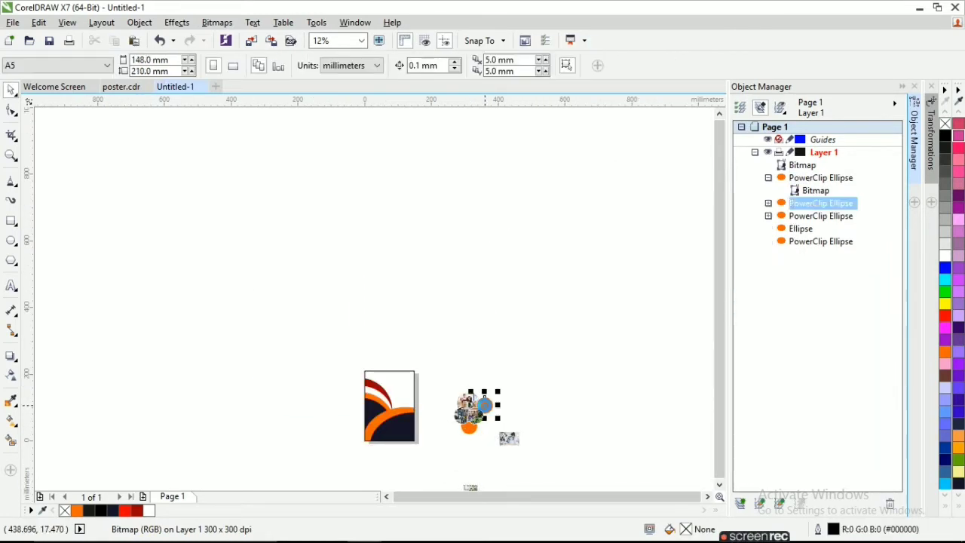
Edit the upper-right circle's PowerClip contents and enlarge the microscope photo to cover the whole circle.
scroll(495, 445, up, 2)
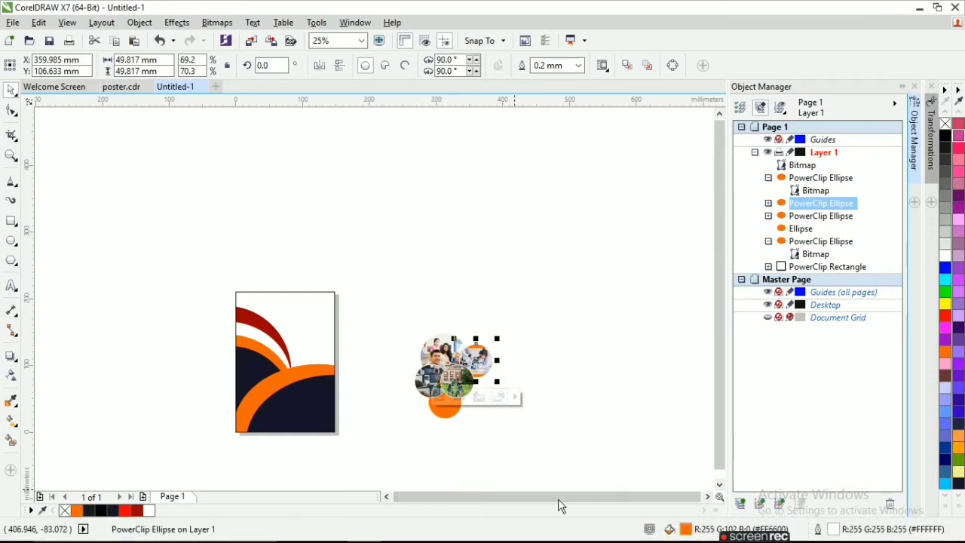
scroll(477, 411, up, 2)
click(470, 407)
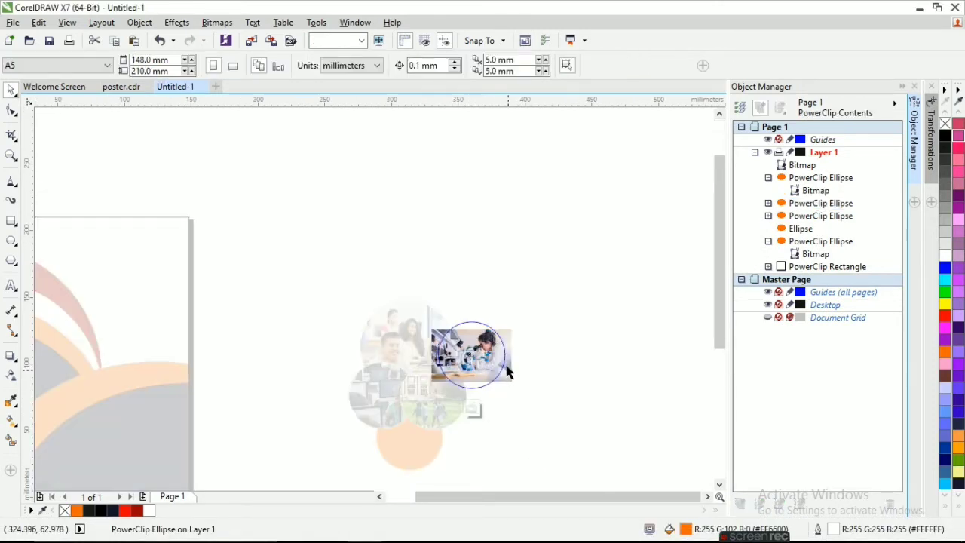
click(507, 372)
scroll(482, 376, up, 2)
drag(381, 291, 346, 267)
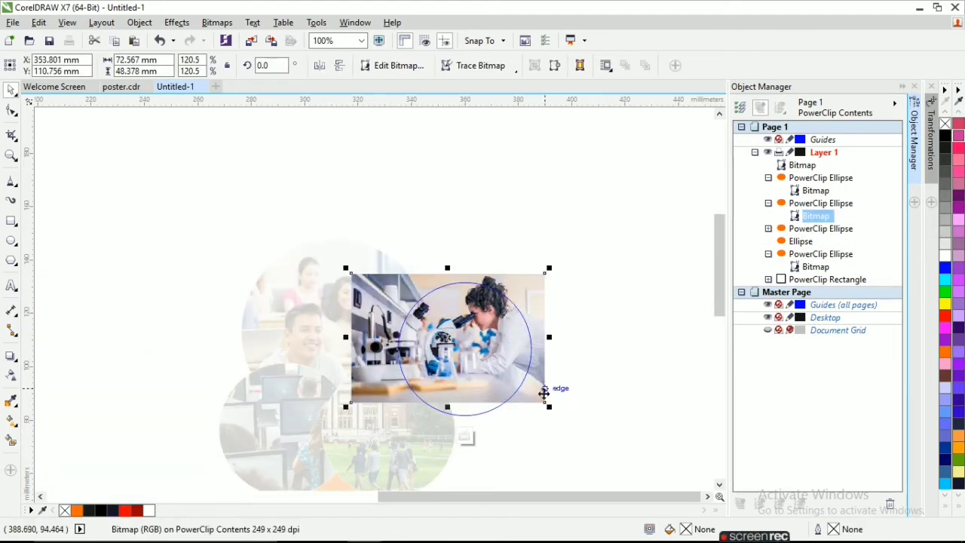
mouse_move(548, 405)
mouse_down()
mouse_move(573, 429)
mouse_move(536, 401)
mouse_up()
click(614, 429)
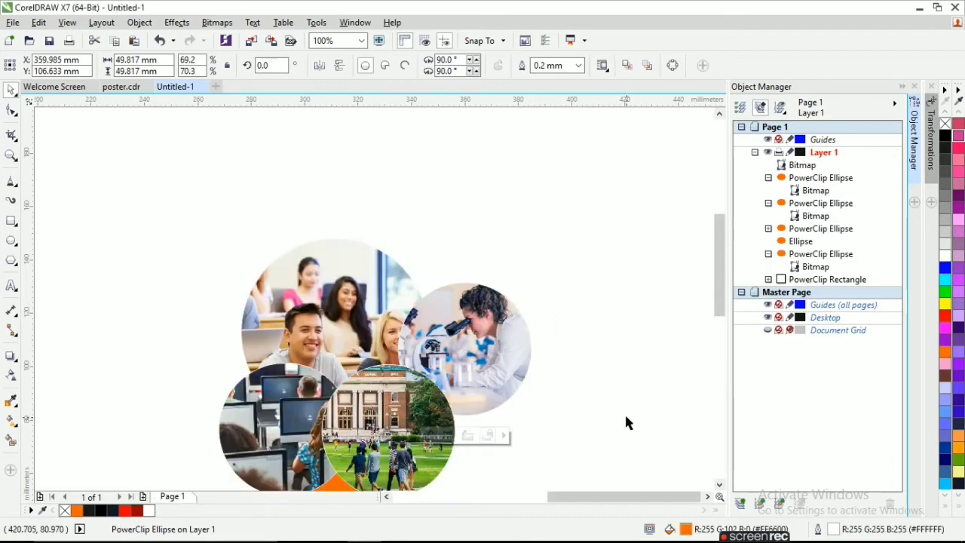
click(624, 423)
PowerClip the empty classroom photo inside the bottom orange circle of the cluster.
scroll(528, 423, down, 1)
click(452, 446)
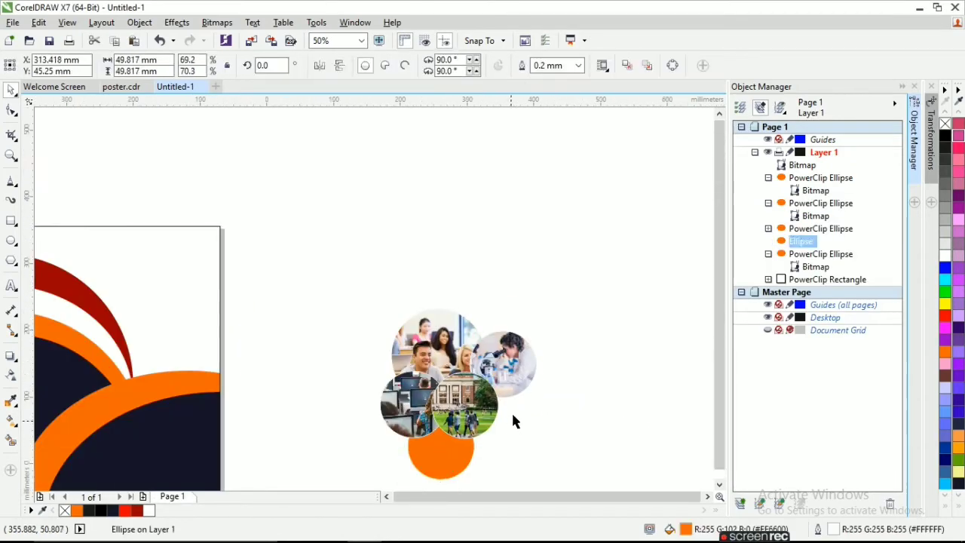
scroll(516, 426, down, 4)
scroll(471, 432, up, 4)
click(419, 428)
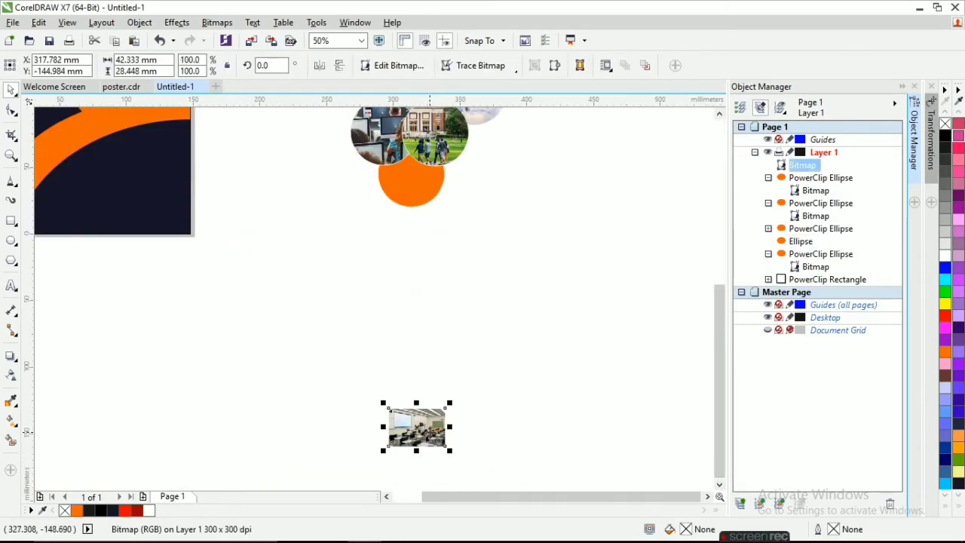
right_click(430, 427)
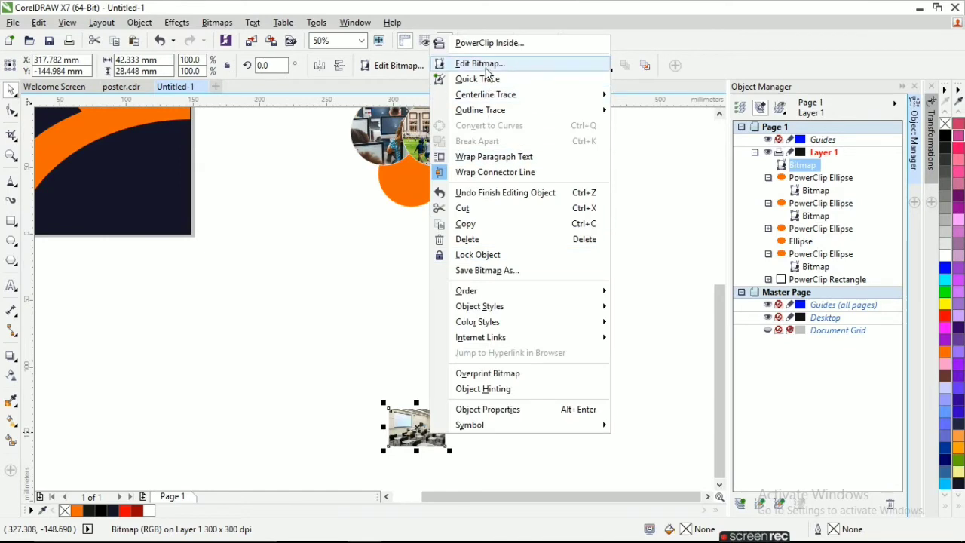
click(489, 43)
click(413, 190)
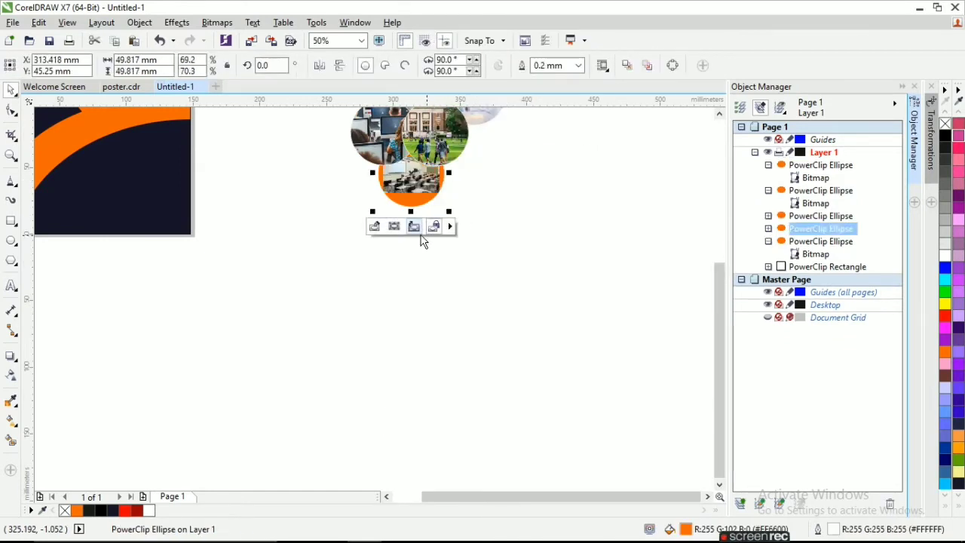
Edit the bottom circle's PowerClip contents and enlarge the empty classroom photo to about 99 by 66 mm around the circle.
click(376, 229)
drag(445, 198, 488, 236)
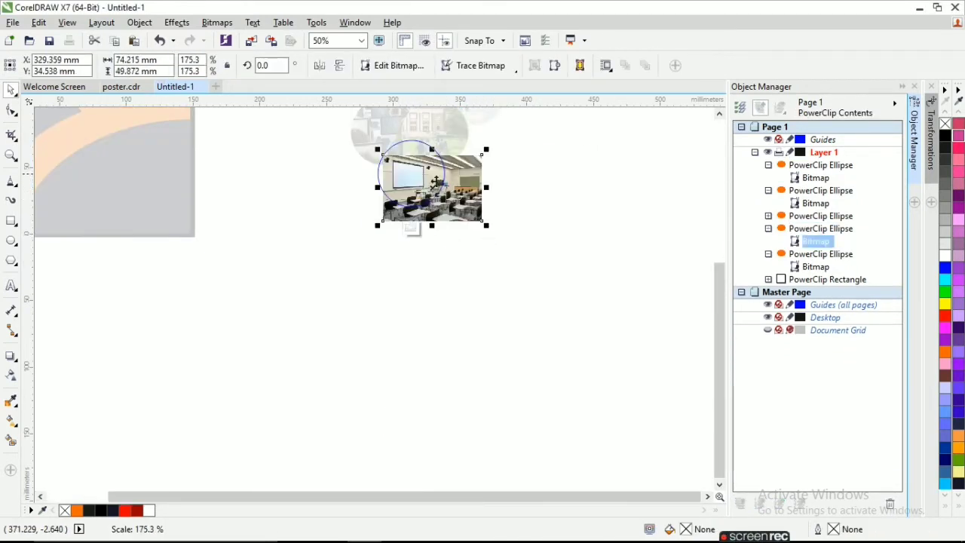
drag(377, 150, 346, 129)
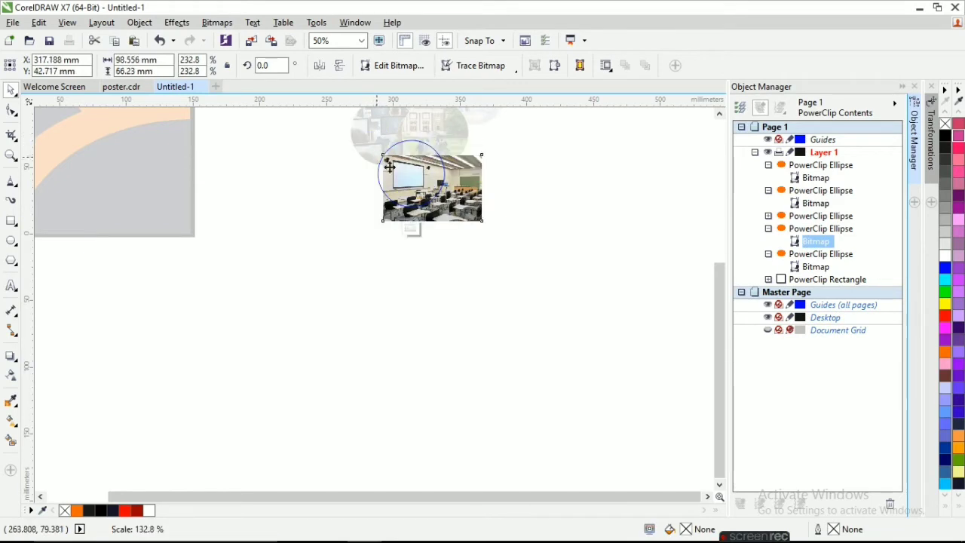
click(412, 230)
Move all five photo circles onto the poster's left half and scale the cluster down to about 103 by 112 mm.
scroll(486, 297, down, 4)
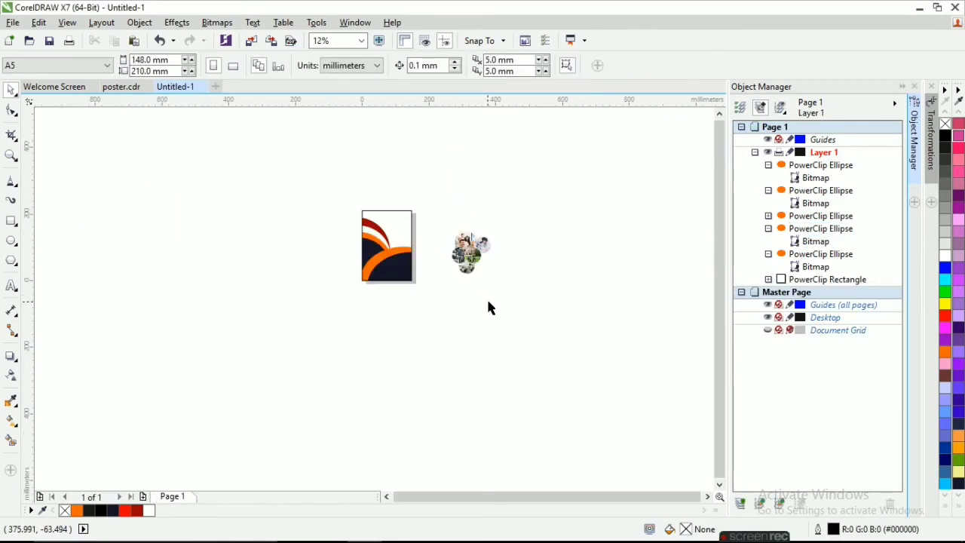
drag(512, 302, 426, 200)
drag(441, 264, 377, 230)
scroll(368, 246, up, 2)
drag(445, 200, 434, 211)
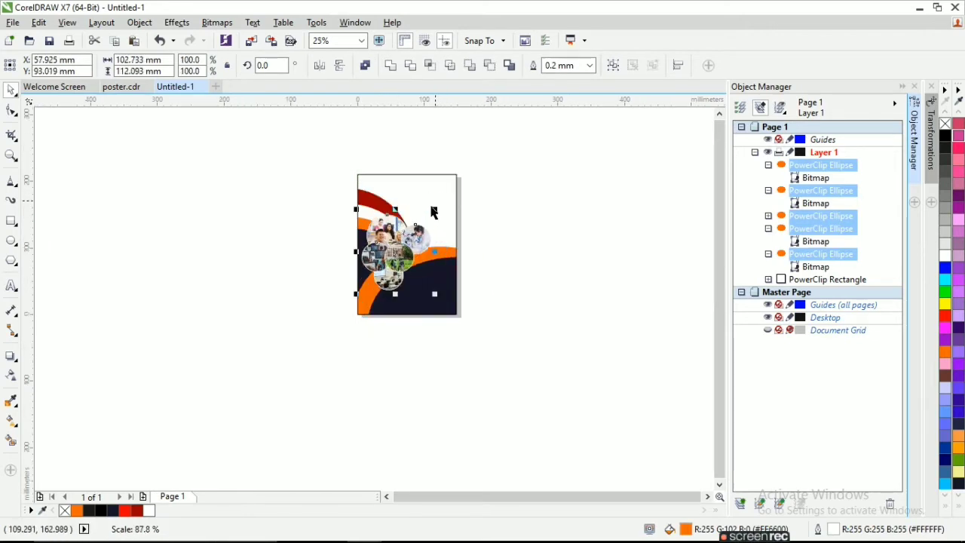
drag(393, 254, 391, 256)
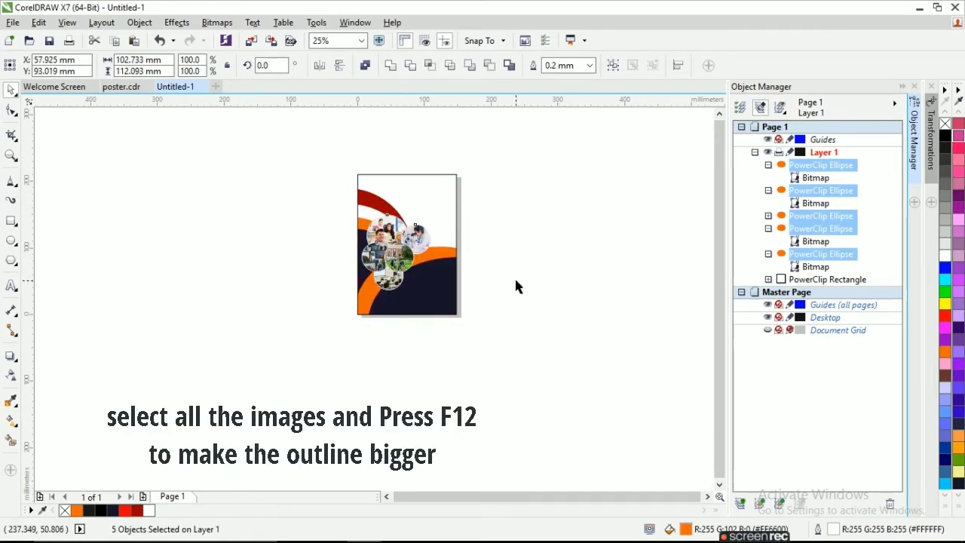
Set the outline width of all five photo circles to 1.5 mm.
click(516, 285)
scroll(401, 252, up, 1)
click(401, 257)
click(573, 298)
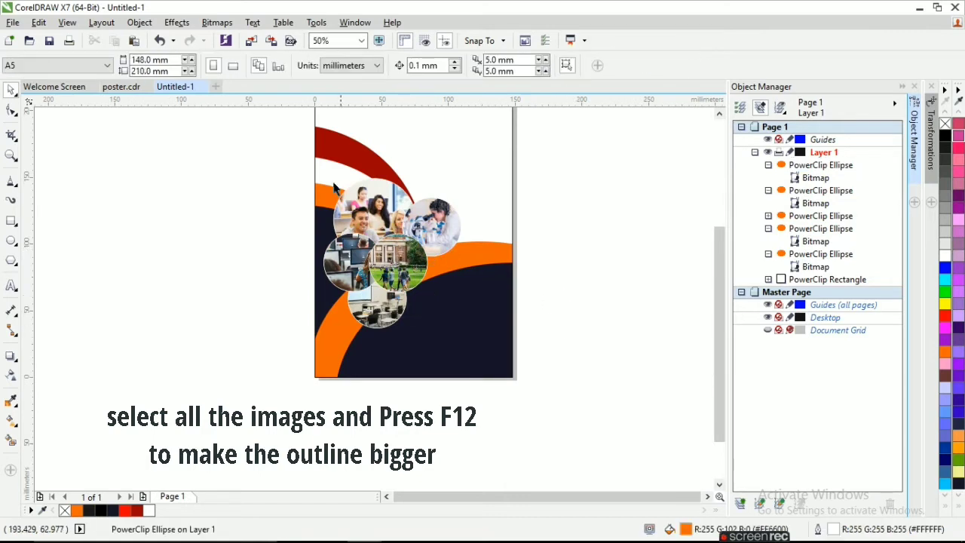
drag(261, 168, 485, 345)
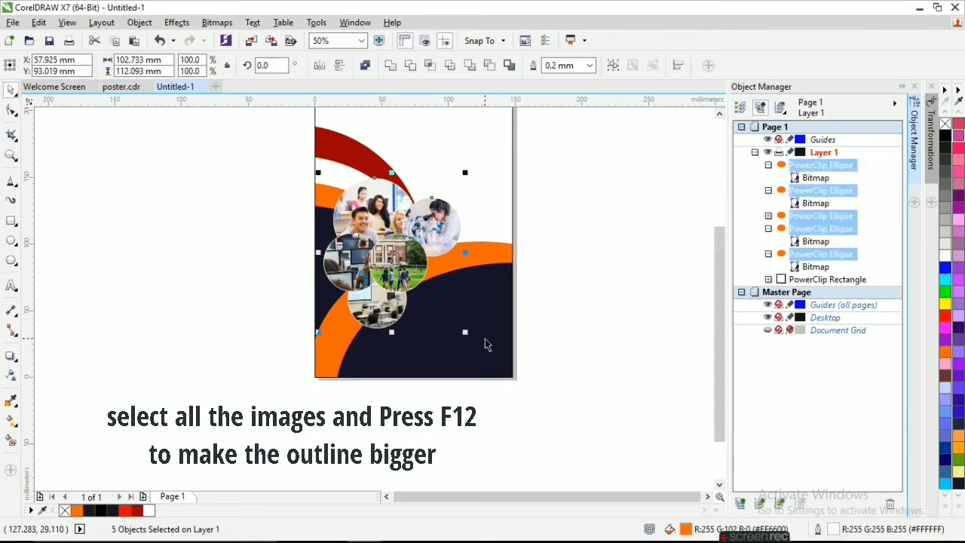
key(F12)
click(391, 186)
click(381, 286)
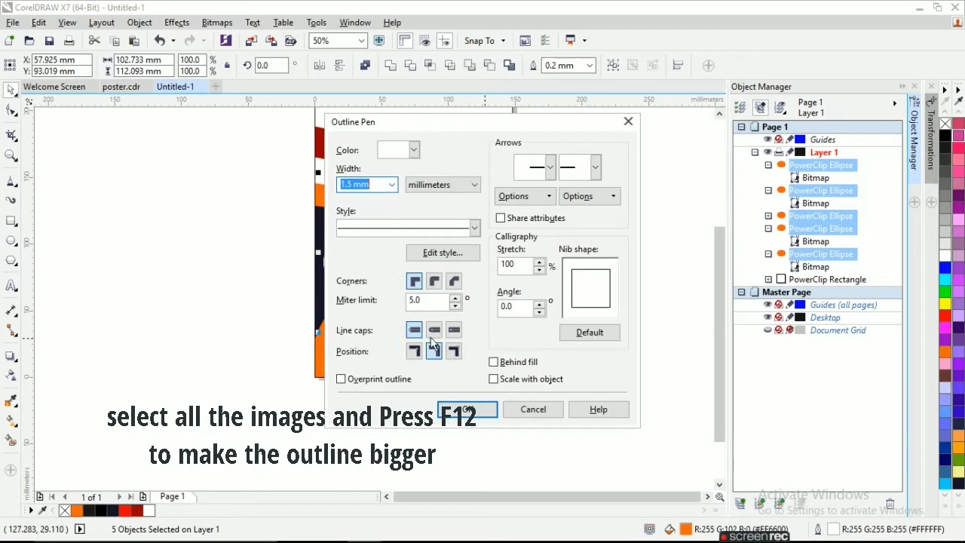
click(467, 409)
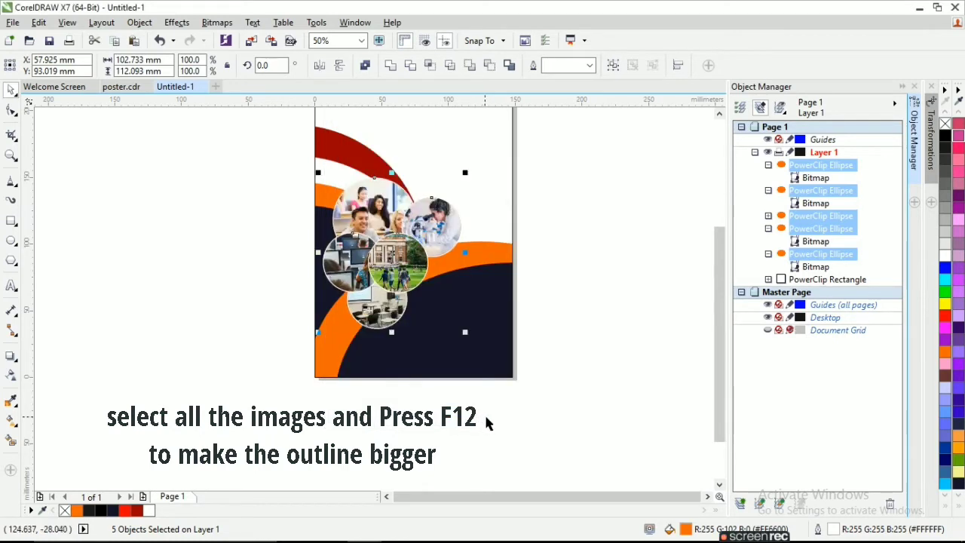
click(468, 457)
Switch to the Word window with New DOCX Document, which holds the college's emblem and poster text.
mouse_move(747, 532)
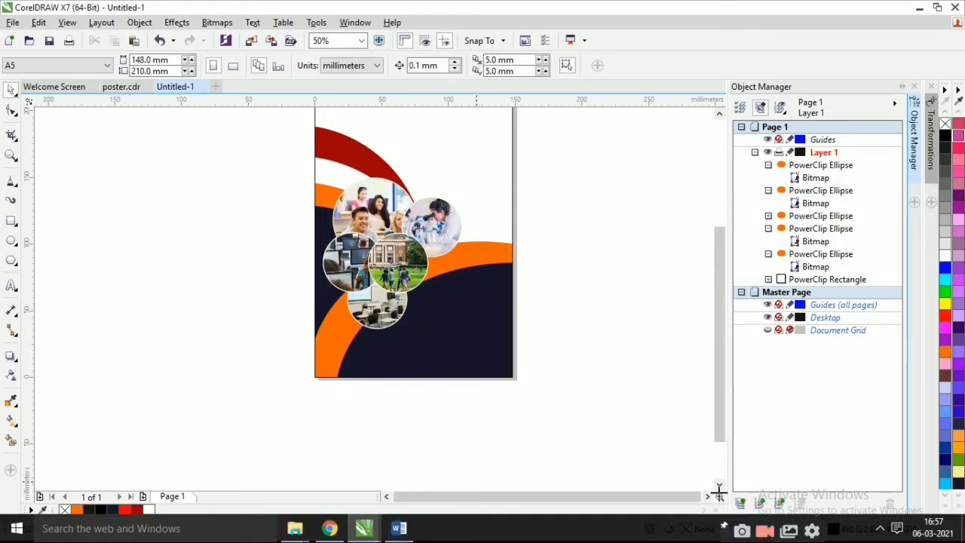
scroll(423, 344, down, 2)
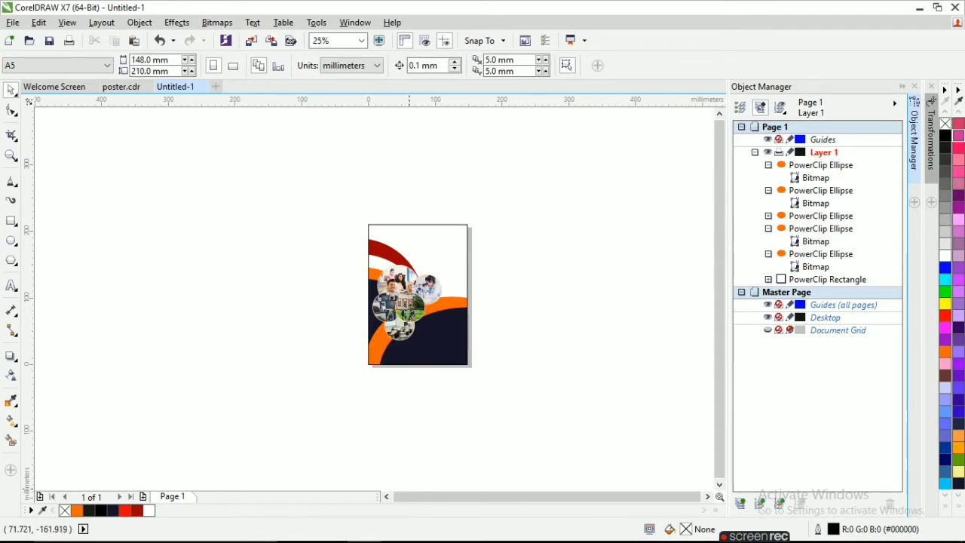
mouse_move(358, 532)
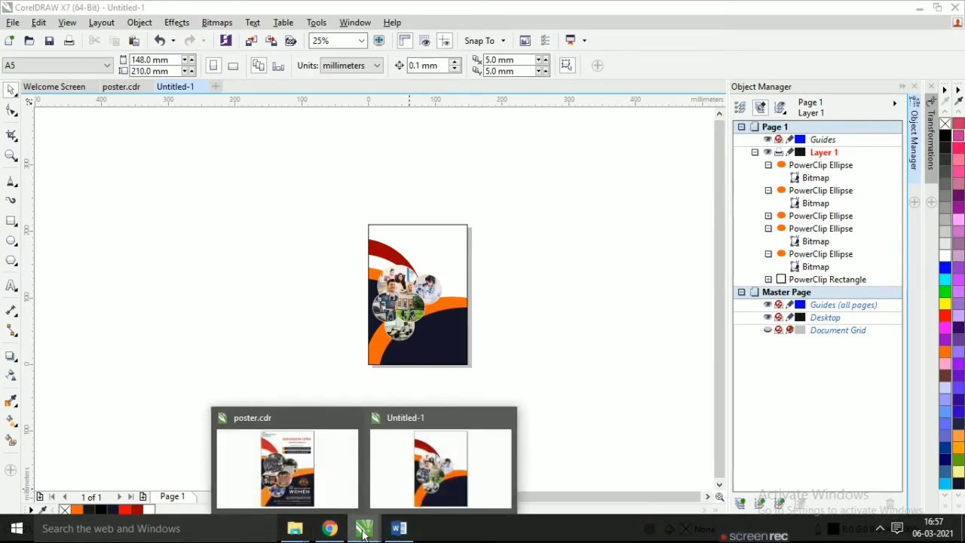
click(399, 528)
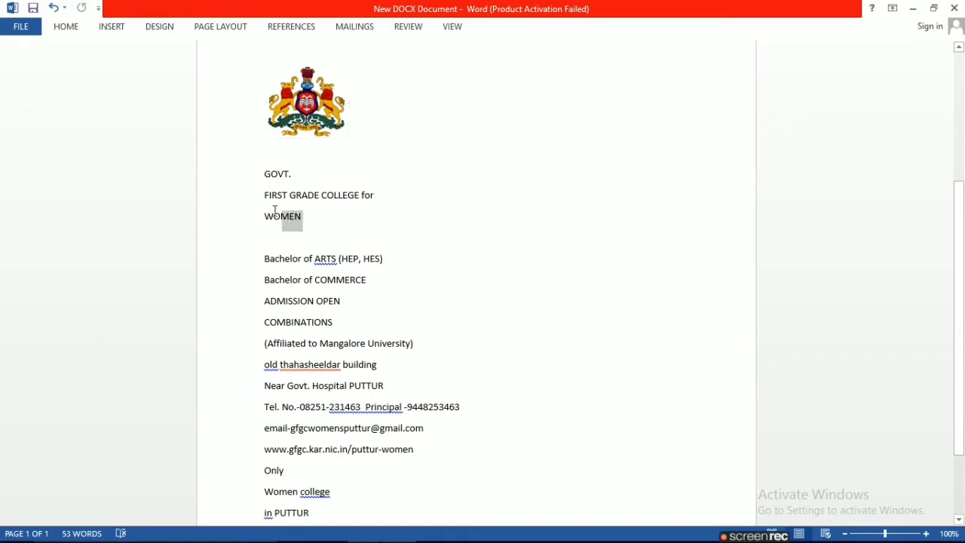
Copy the lines GOVT., FIRST GRADE COLLEGE for and WOMEN from Word and paste them into CorelDRAW's poster top, maintaining fonts and formatting.
drag(274, 210, 257, 175)
key(ctrl+c)
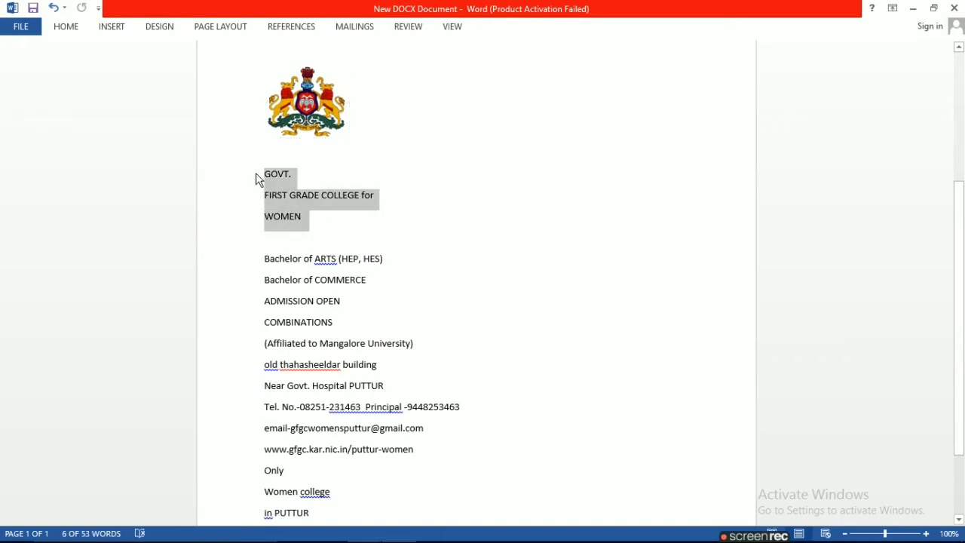
click(913, 8)
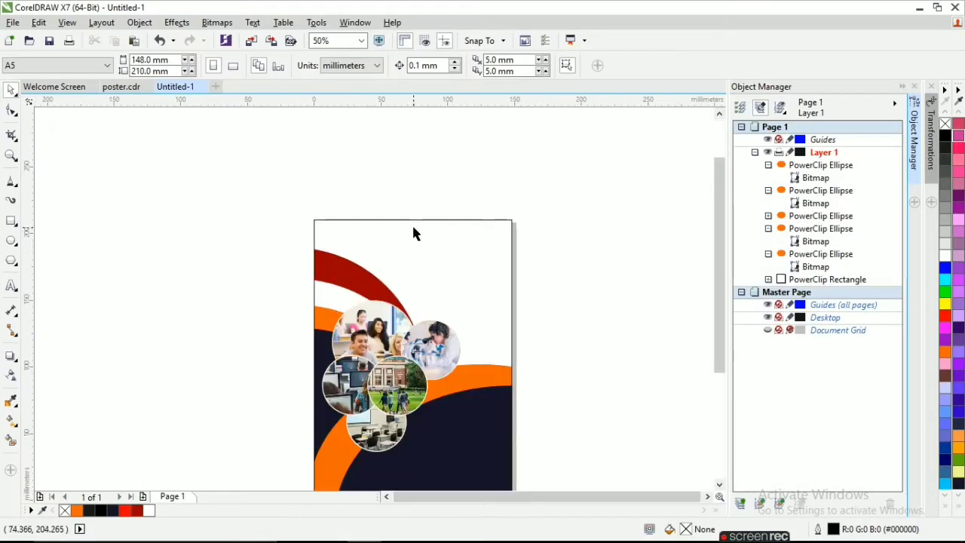
click(11, 287)
click(399, 240)
key(ctrl+v)
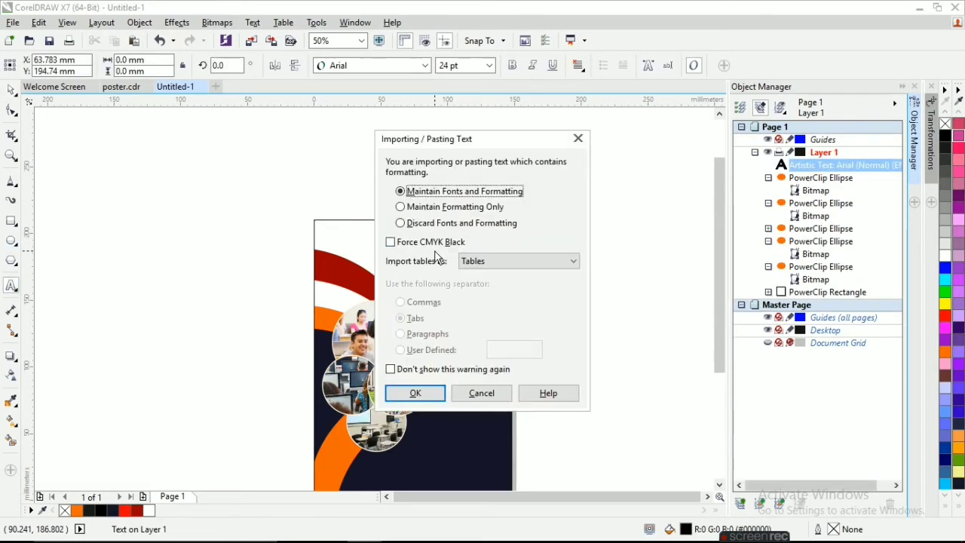
click(414, 393)
scroll(442, 244, up, 1)
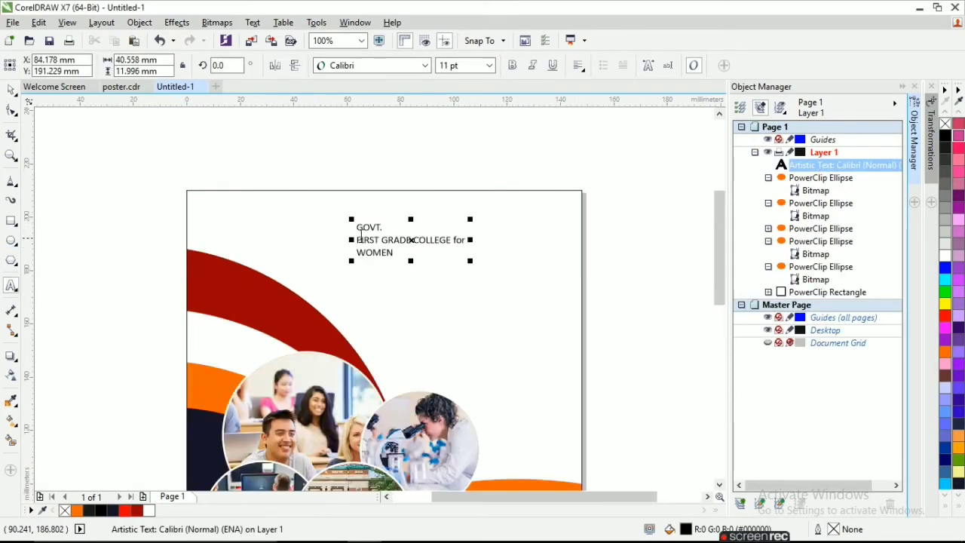
key(BackSpace)
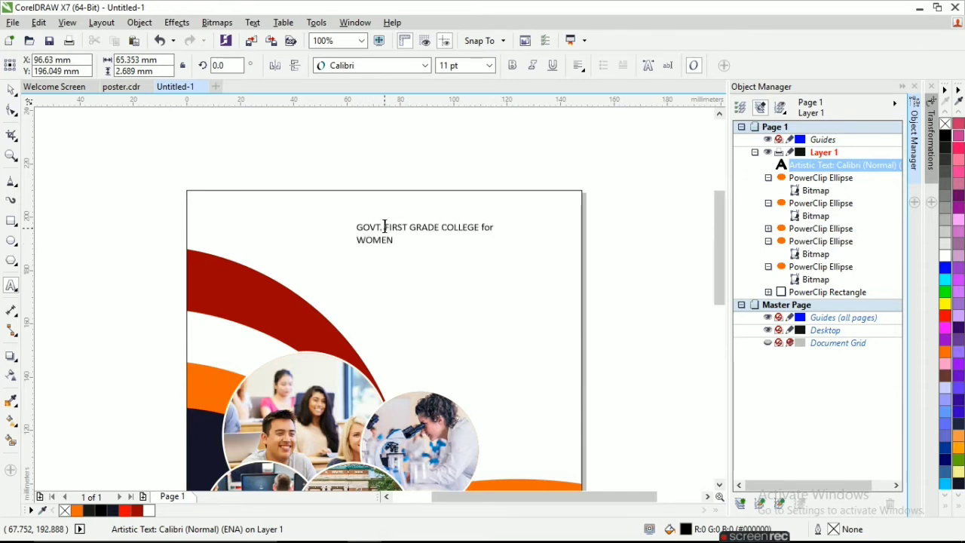
key(Return)
Move the college name text onto the dark area at the poster's lower right and set its font to NEXT ART.
click(11, 90)
scroll(462, 235, down, 1)
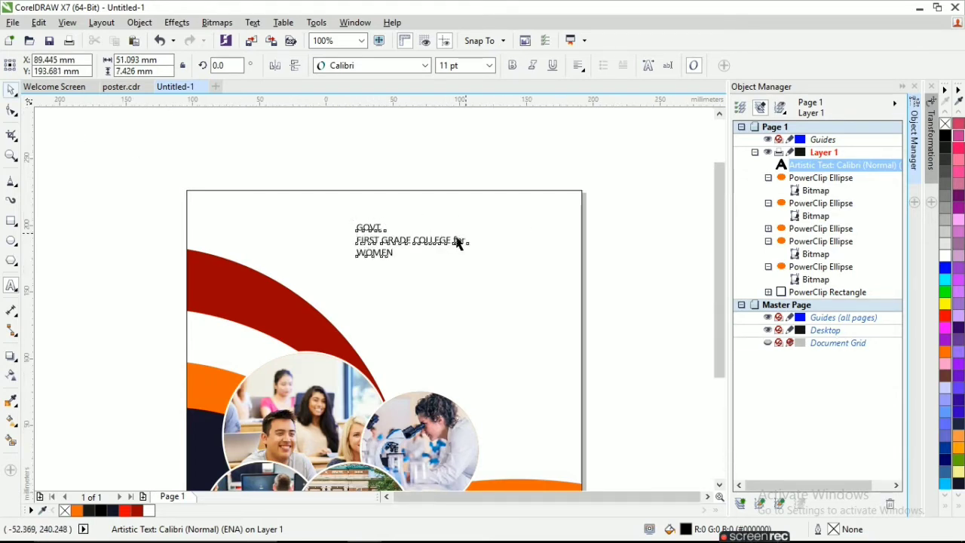
drag(438, 235, 478, 444)
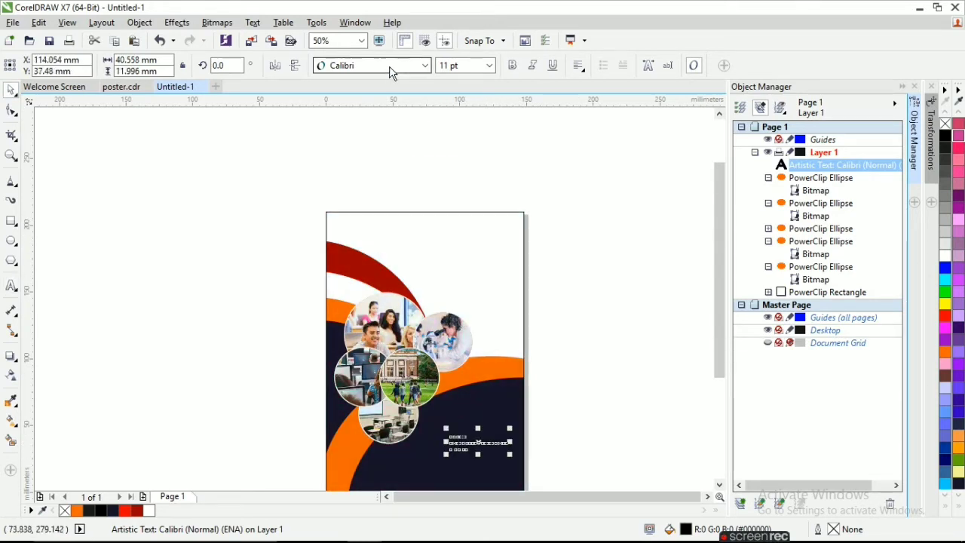
click(391, 68)
mouse_move(384, 121)
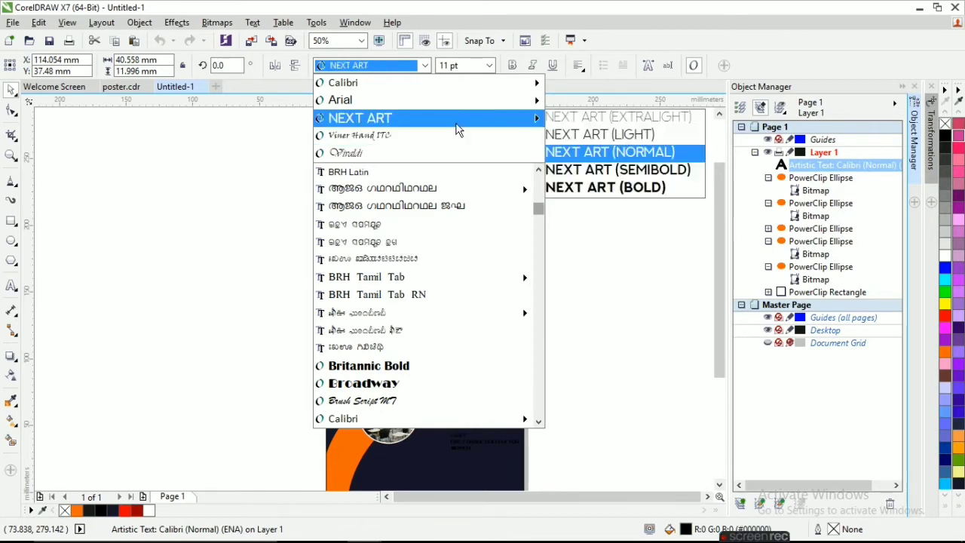
click(592, 188)
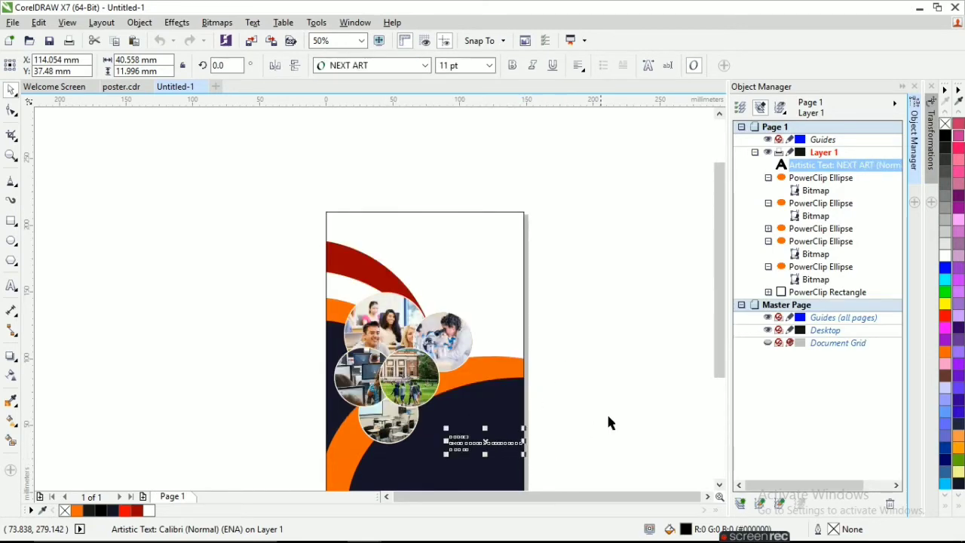
Fill the college name text white and shift it left within the dark area.
click(947, 256)
scroll(493, 469, up, 1)
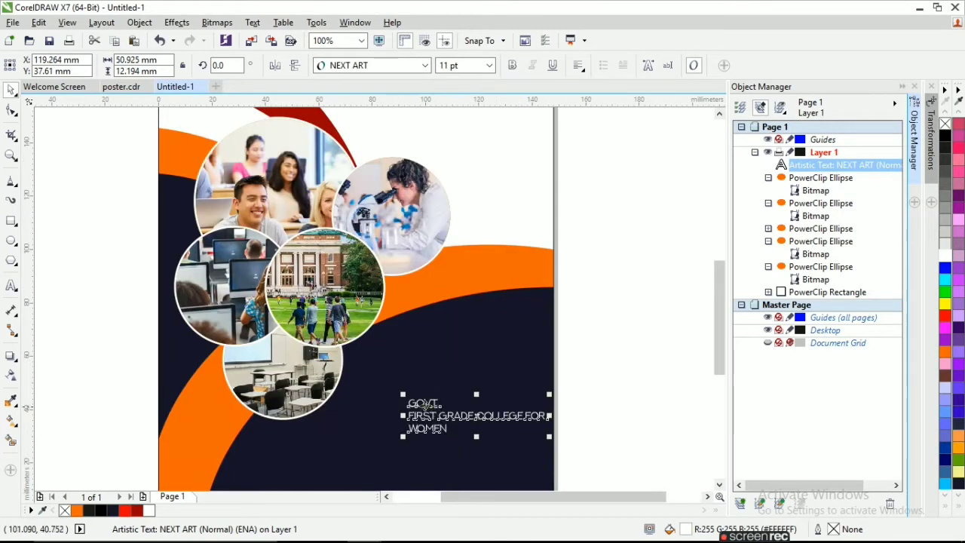
drag(463, 417, 425, 418)
Set the word WOMEN to 27 pt and increase the line spacing of the college name text.
click(490, 66)
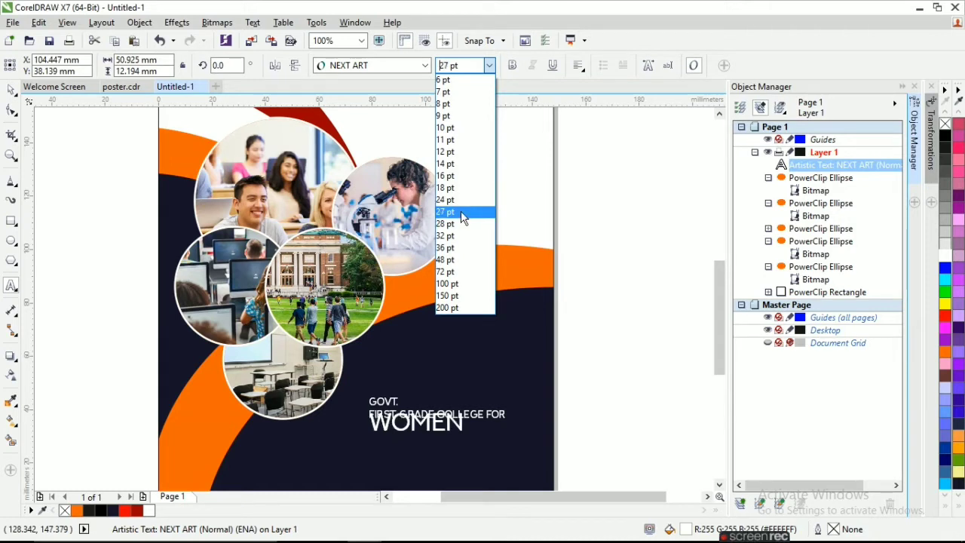
click(462, 215)
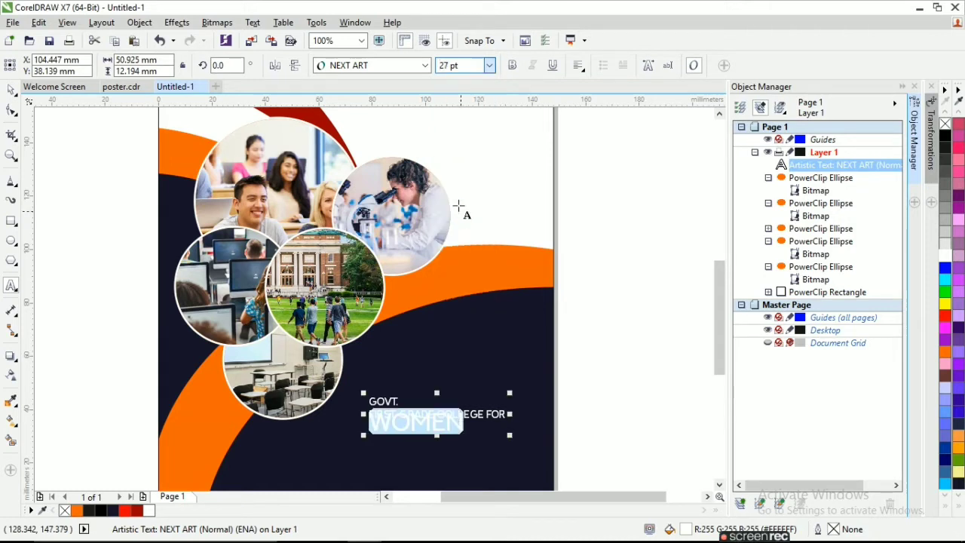
click(17, 110)
drag(365, 437, 365, 448)
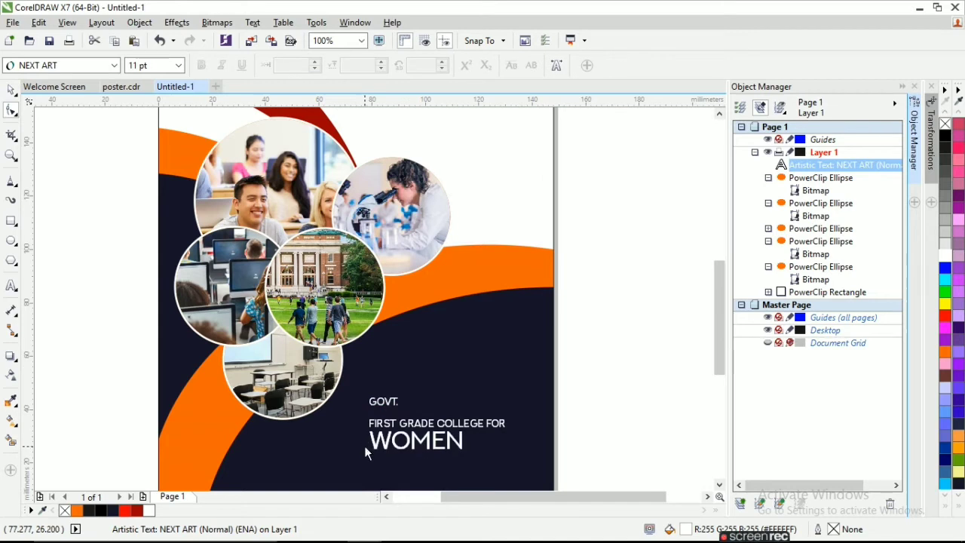
Select only the characters of GOVT. and lower them closer to the FIRST GRADE COLLEGE FOR line.
drag(343, 385, 321, 372)
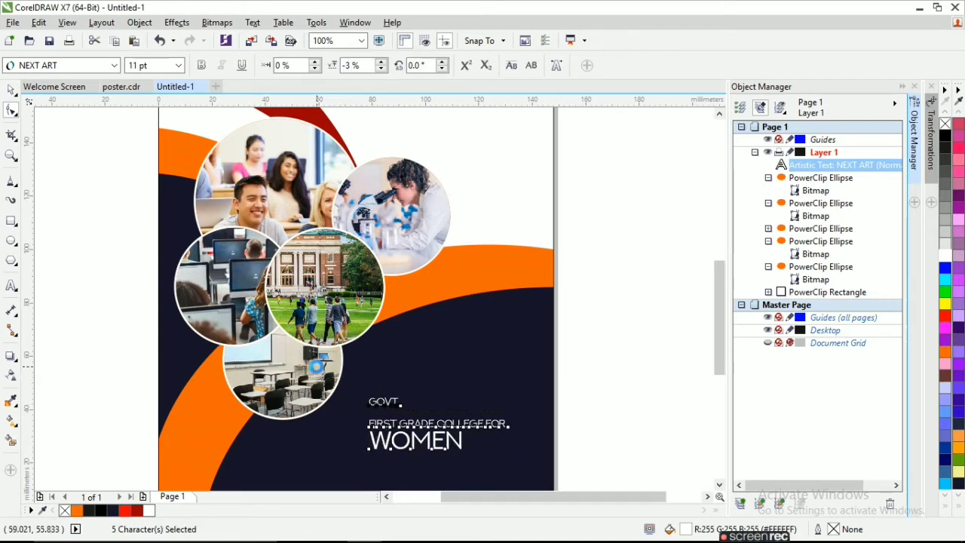
key(Down)
key(Down)
key(Down)
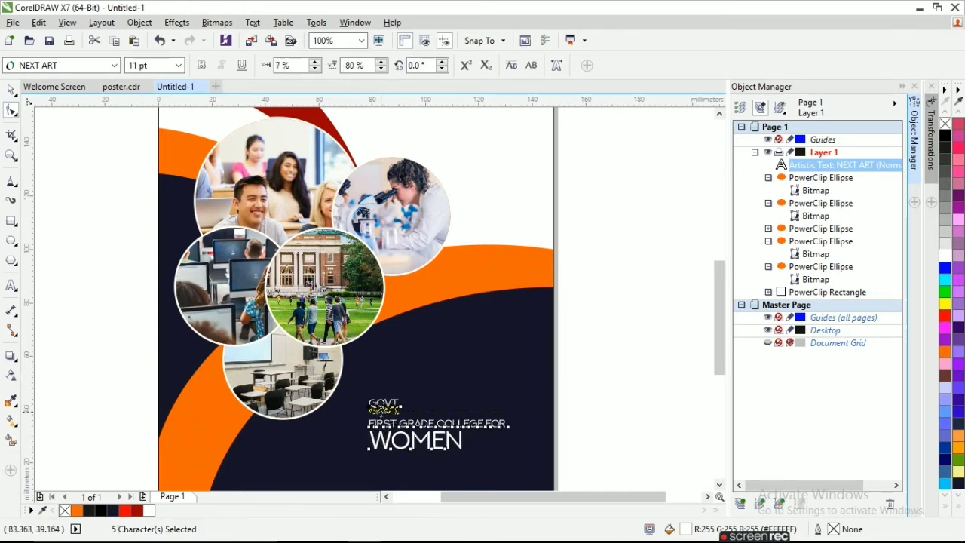
click(574, 408)
Enlarge the college name text to about 69 by 16 mm and position it beside the bottom photo circle.
scroll(461, 401, down, 1)
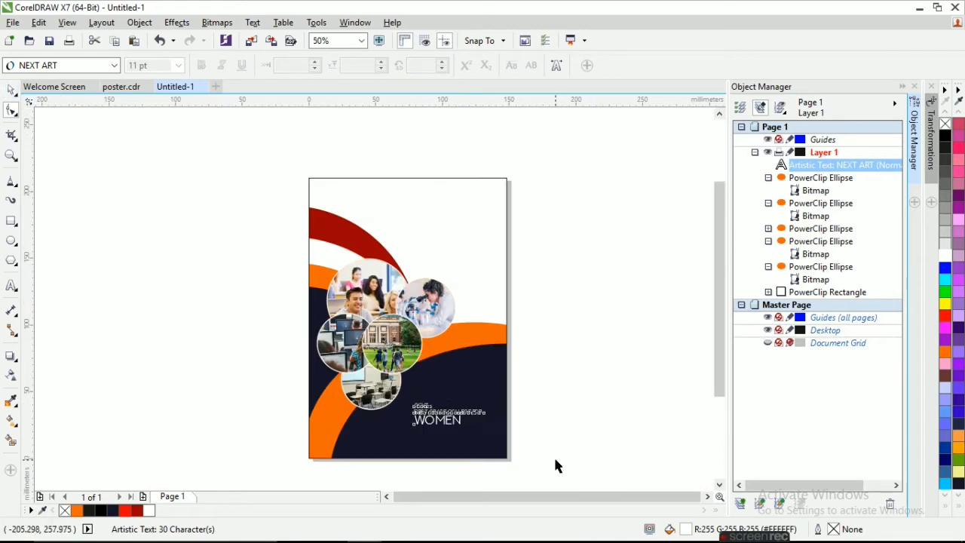
key(space)
drag(564, 448, 397, 389)
drag(488, 399, 451, 408)
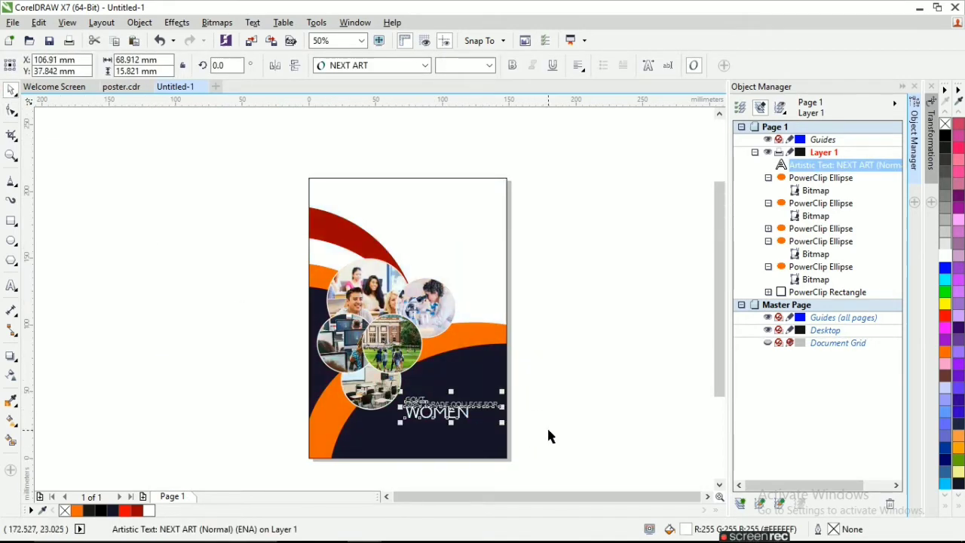
Increase the line spacing of the enlarged college name slightly so its three lines are clearly separated.
scroll(439, 419, up, 1)
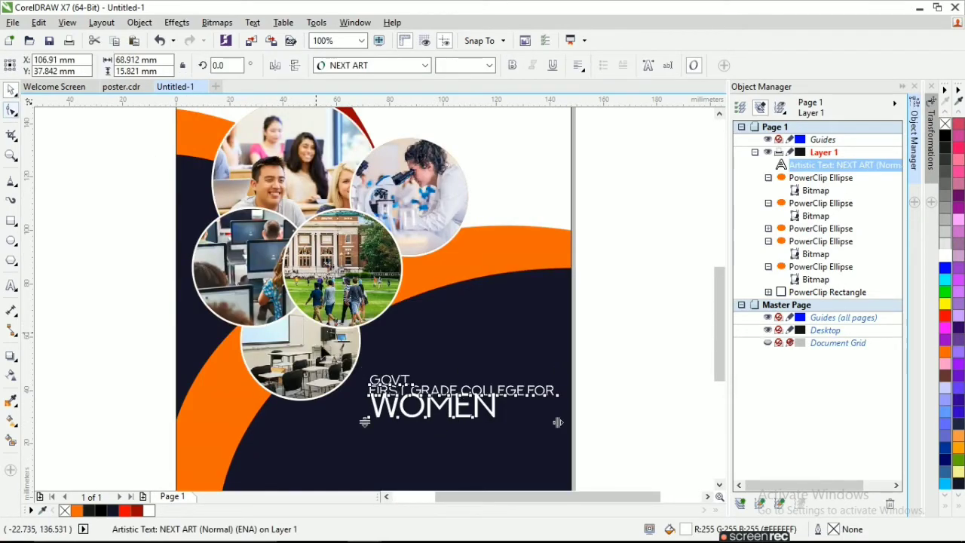
drag(365, 421, 370, 437)
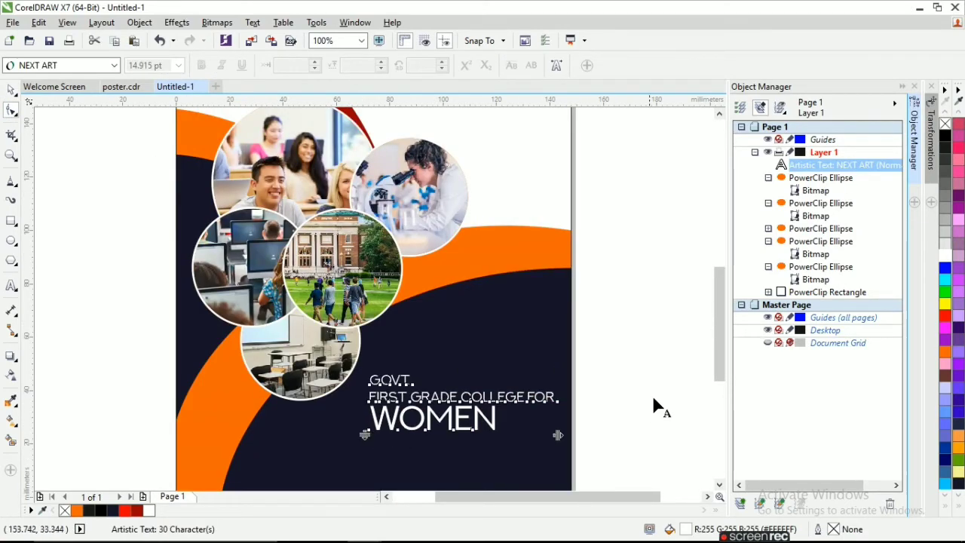
scroll(577, 365, down, 1)
mouse_move(635, 538)
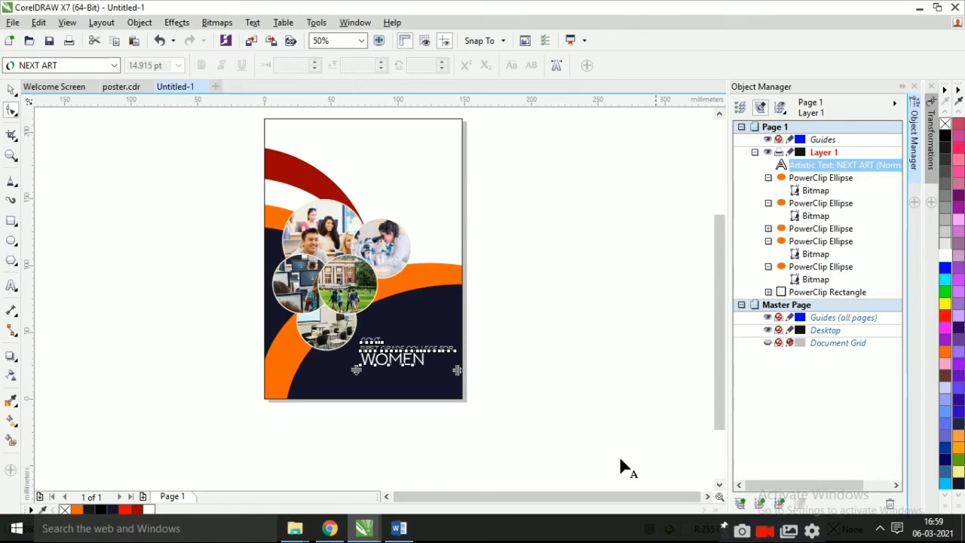
click(11, 90)
click(496, 302)
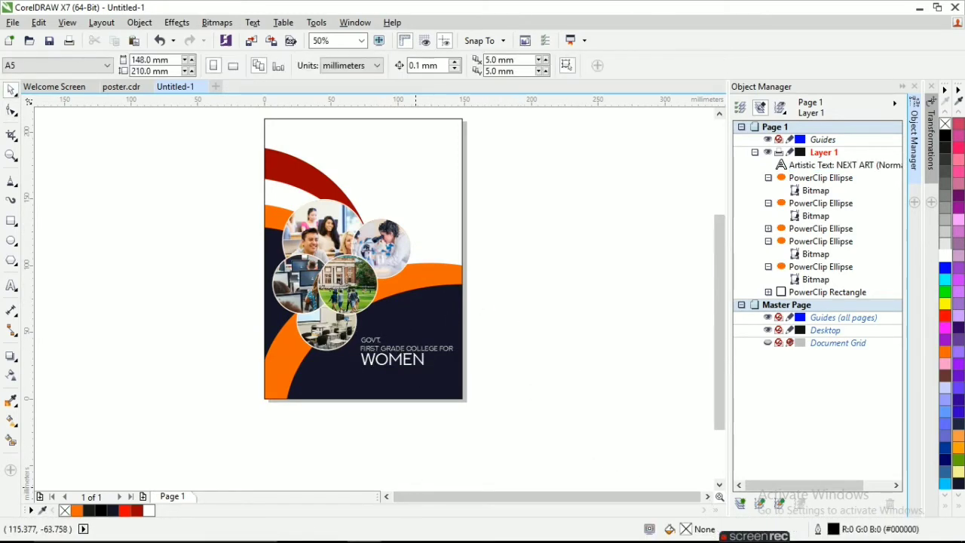
Switch to Word, copy the ADMISSION OPEN line and return to the CorelDRAW poster.
click(396, 527)
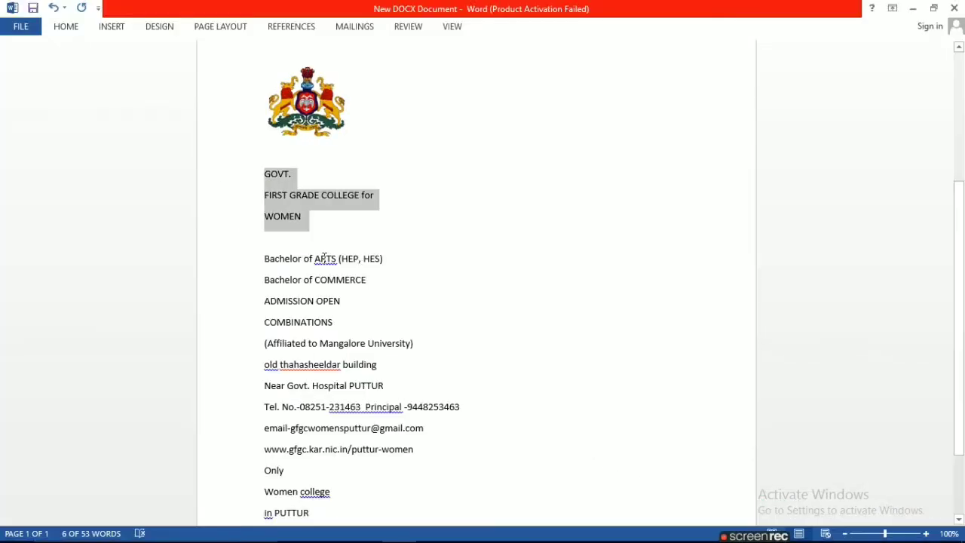
drag(349, 301, 216, 302)
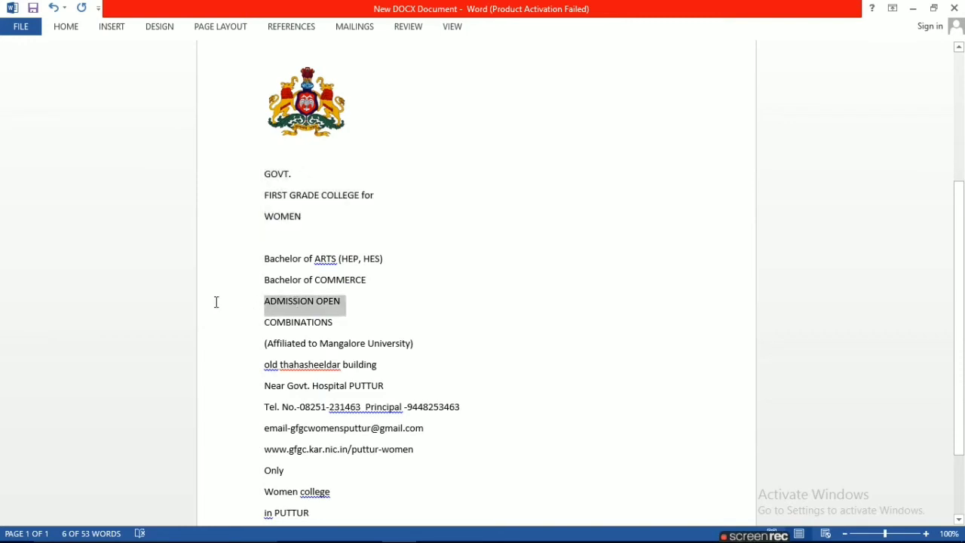
right_click(293, 306)
click(319, 334)
click(365, 528)
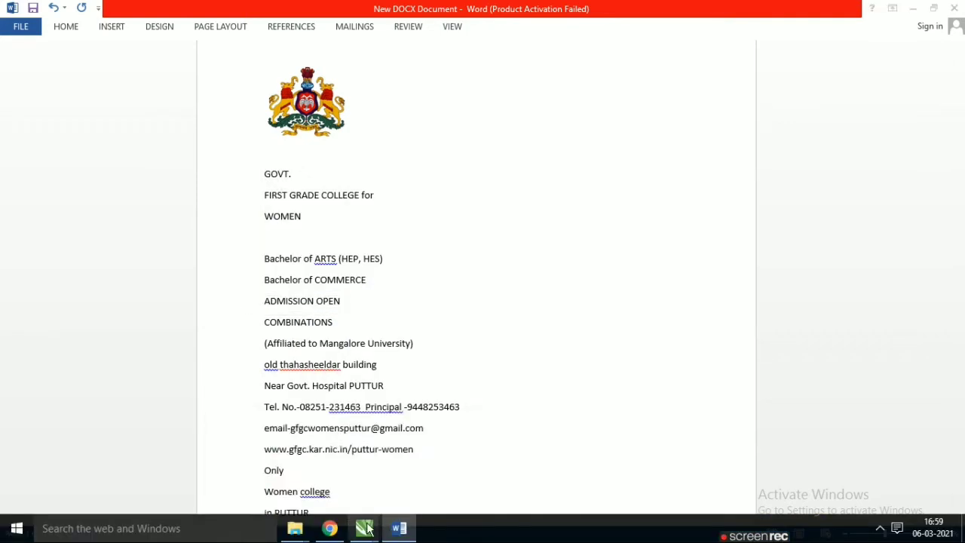
click(408, 411)
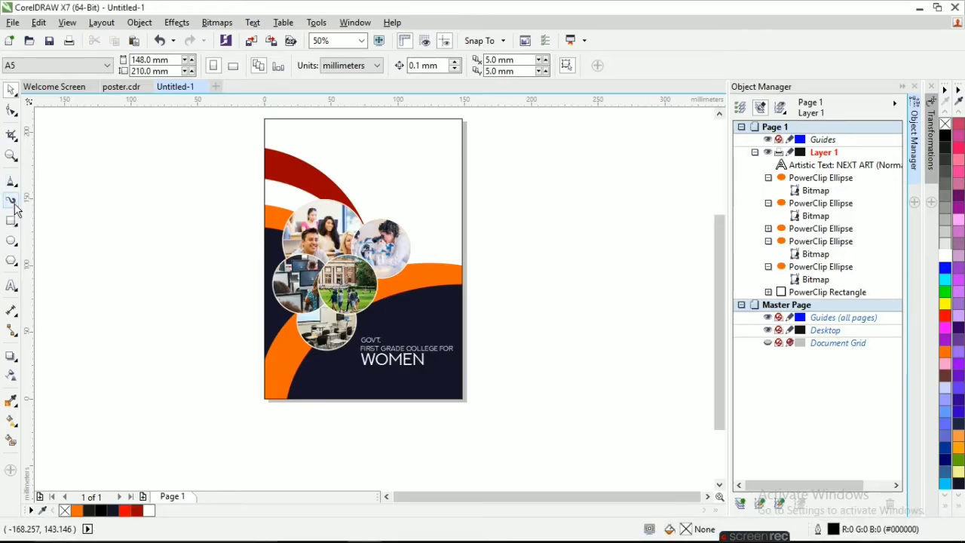
Paste ADMISSION OPEN as artistic text in the white area at the poster's top, maintaining fonts and formatting.
click(11, 285)
click(350, 151)
right_click(350, 151)
click(432, 234)
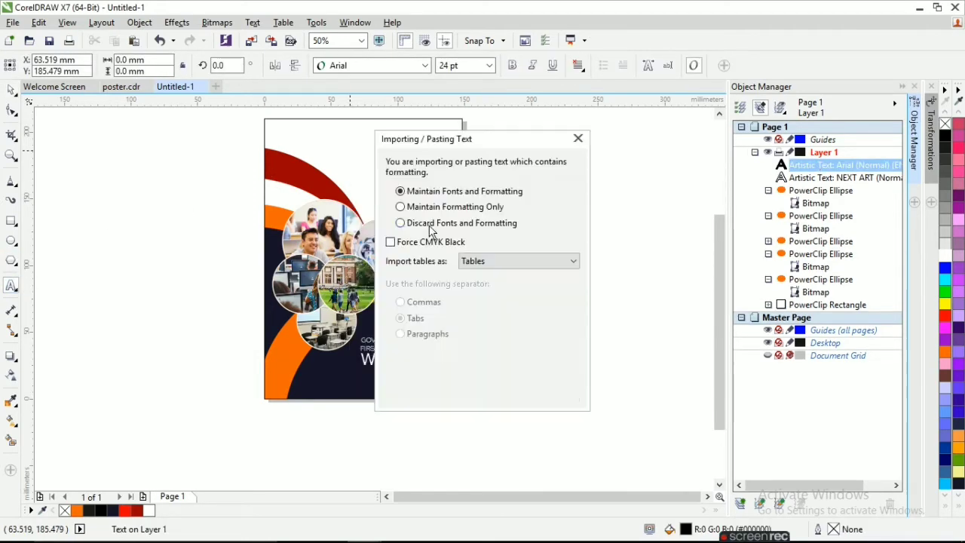
click(419, 392)
key(ctrl+space)
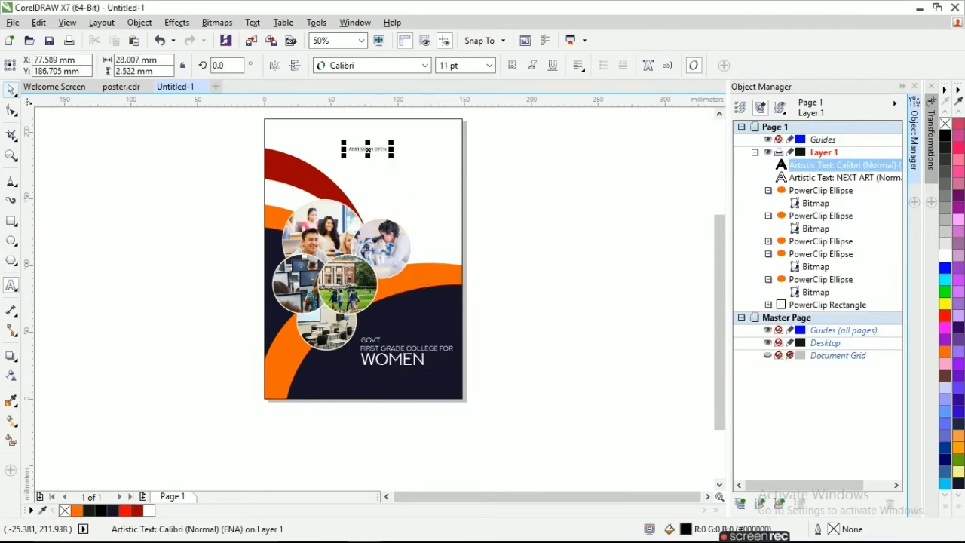
Set the ADMISSION OPEN text in bold NEXT ART and fill it red.
click(425, 64)
click(355, 115)
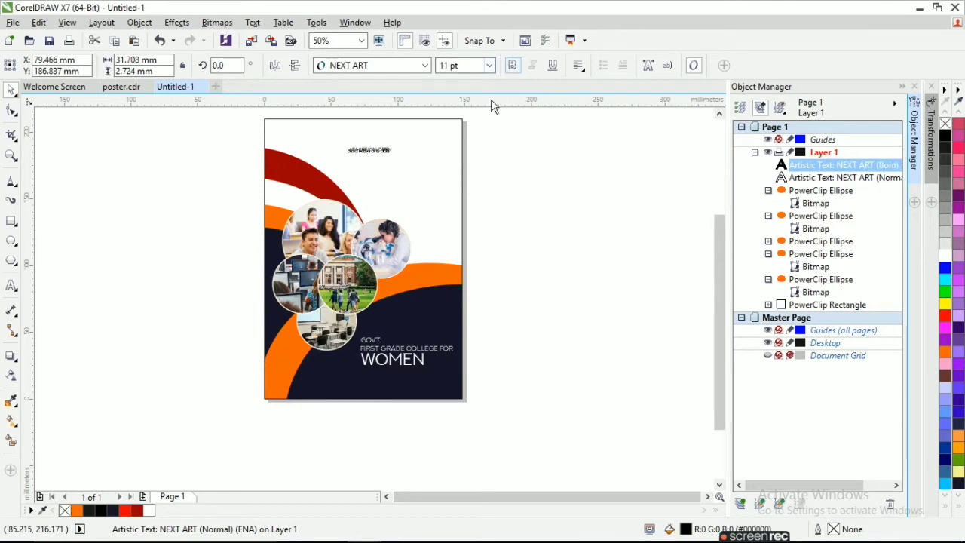
scroll(400, 130, up, 2)
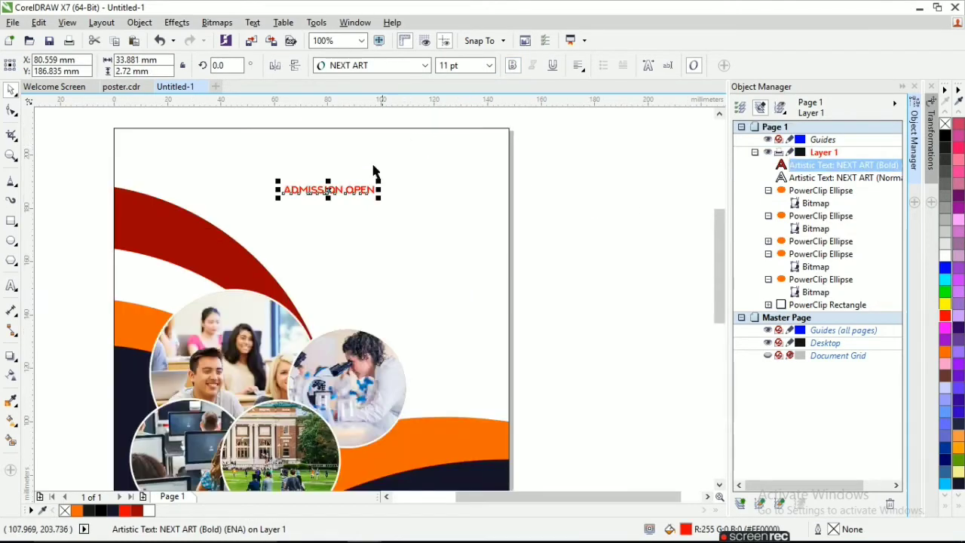
Enlarge the ADMISSION OPEN heading to about 73 by 6 mm at the page's upper right and fill it dark red (#9A0000).
drag(329, 185, 442, 175)
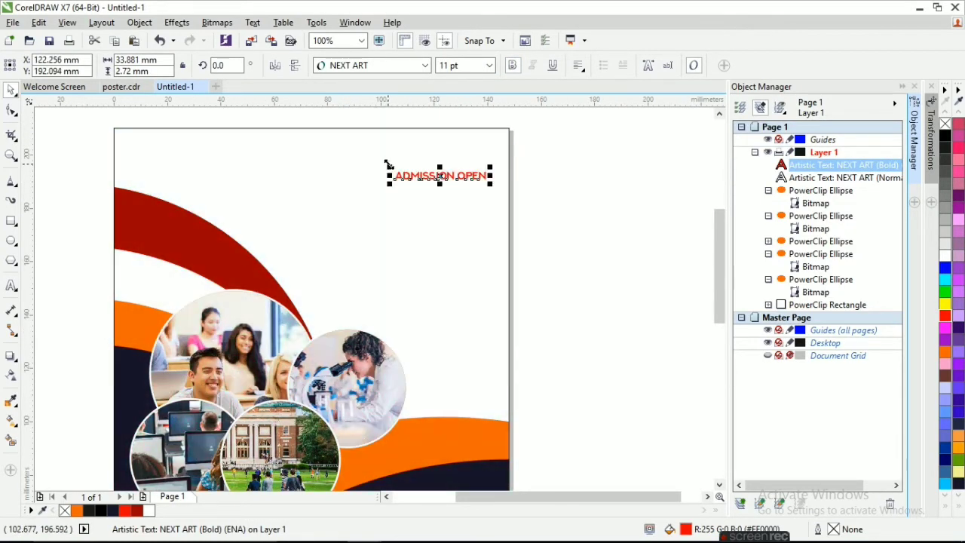
drag(386, 162, 288, 155)
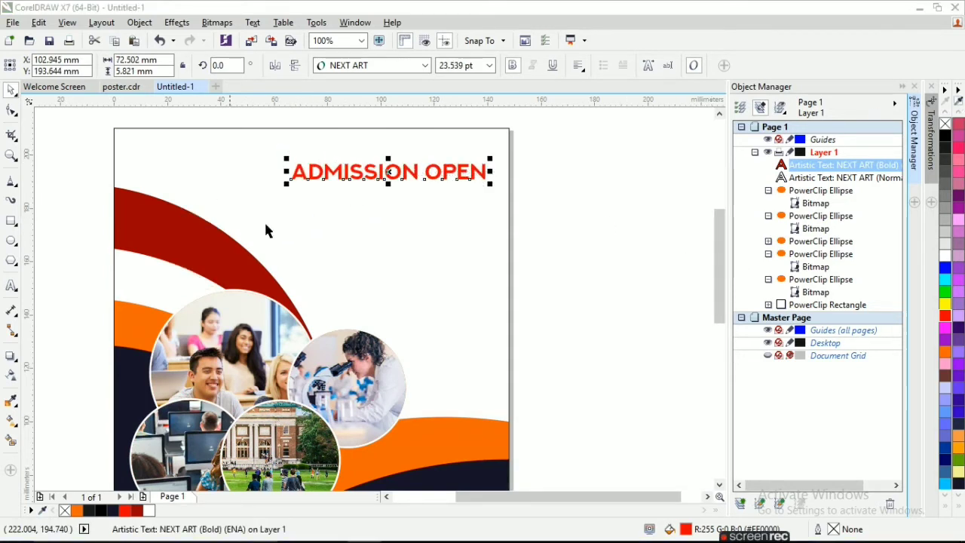
click(950, 491)
click(958, 498)
click(946, 197)
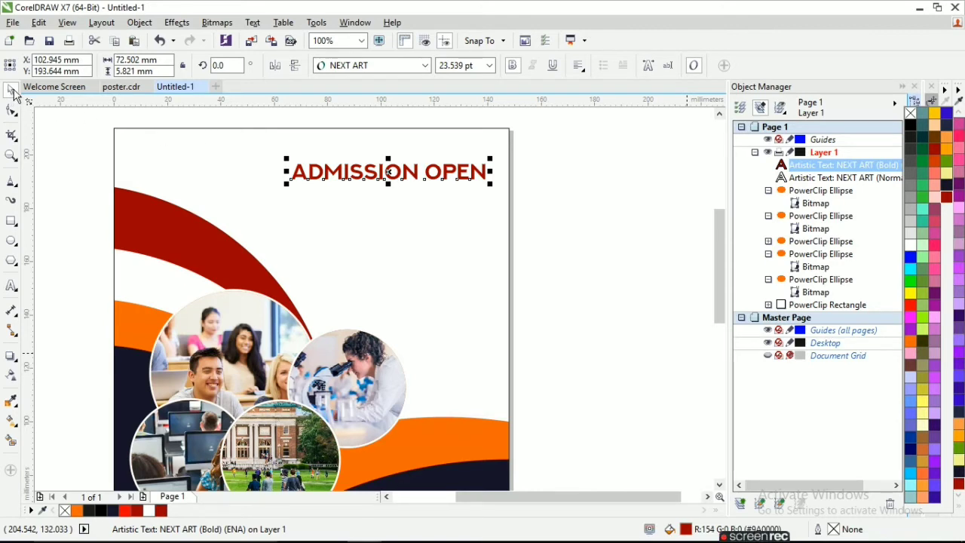
Set the ADMISSION OPEN heading's font size to 24 pt and nudge it slightly to the upper left.
drag(478, 64, 376, 64)
text(24)
key(Return)
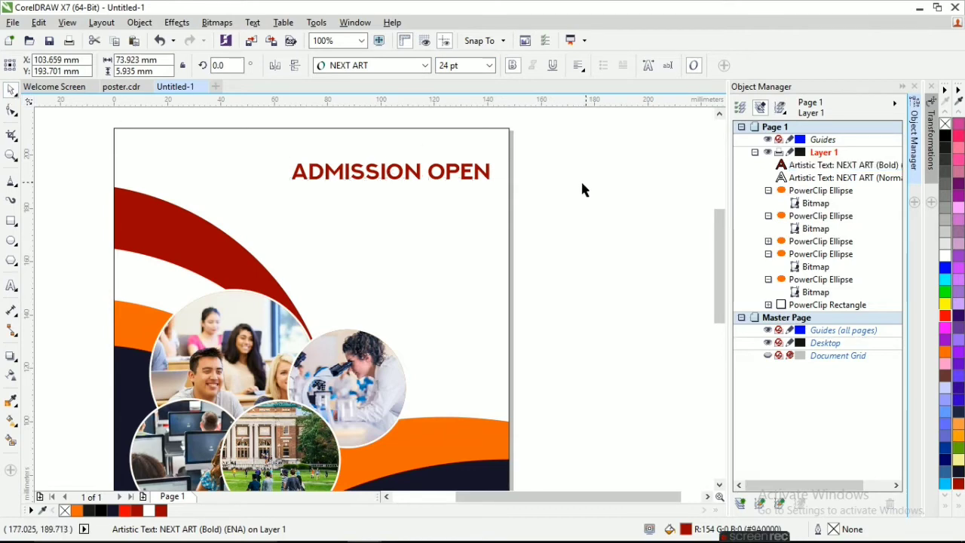
drag(392, 172, 390, 171)
click(549, 191)
scroll(332, 200, down, 2)
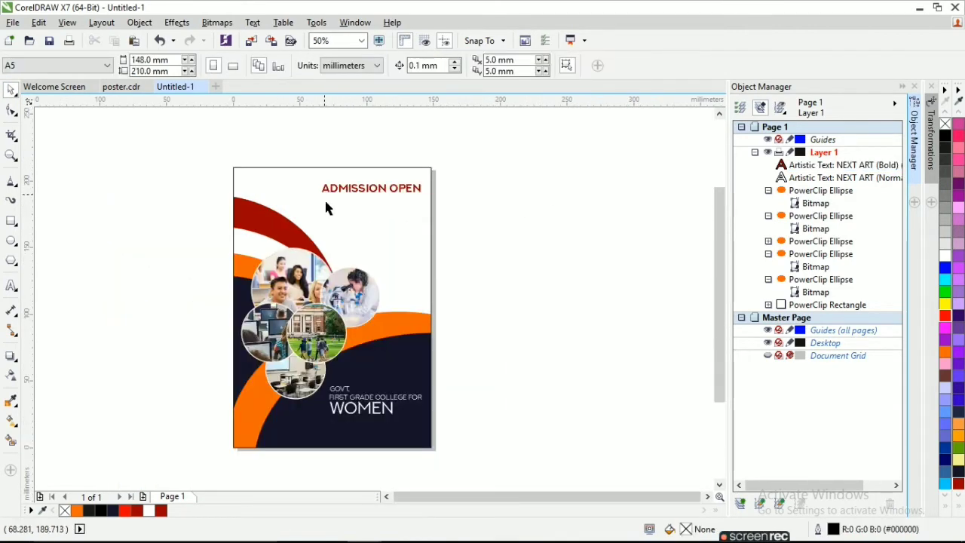
Copy COMBINATIONS from the Word document and place it below the ADMISSION OPEN heading as NEXT ART text.
click(399, 531)
drag(337, 323, 263, 324)
right_click(307, 331)
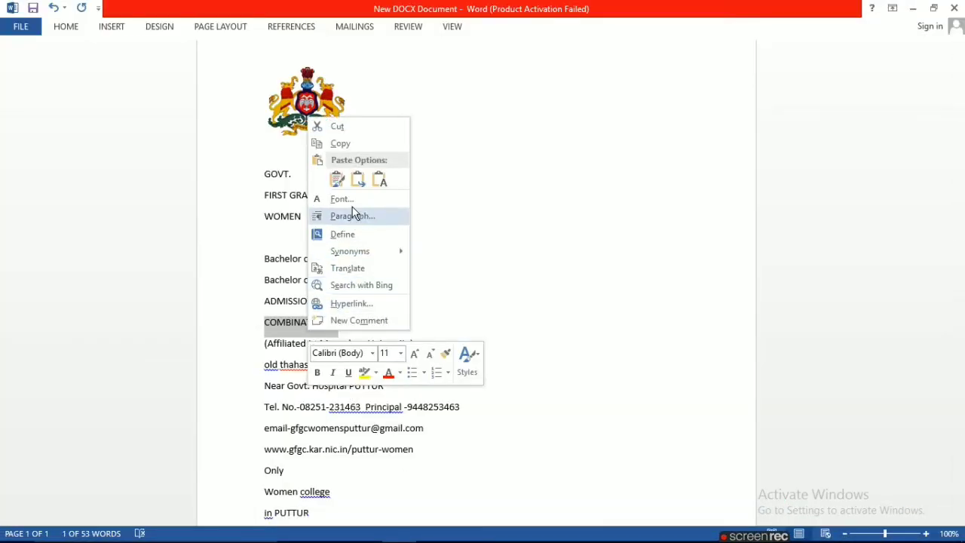
click(340, 144)
click(364, 528)
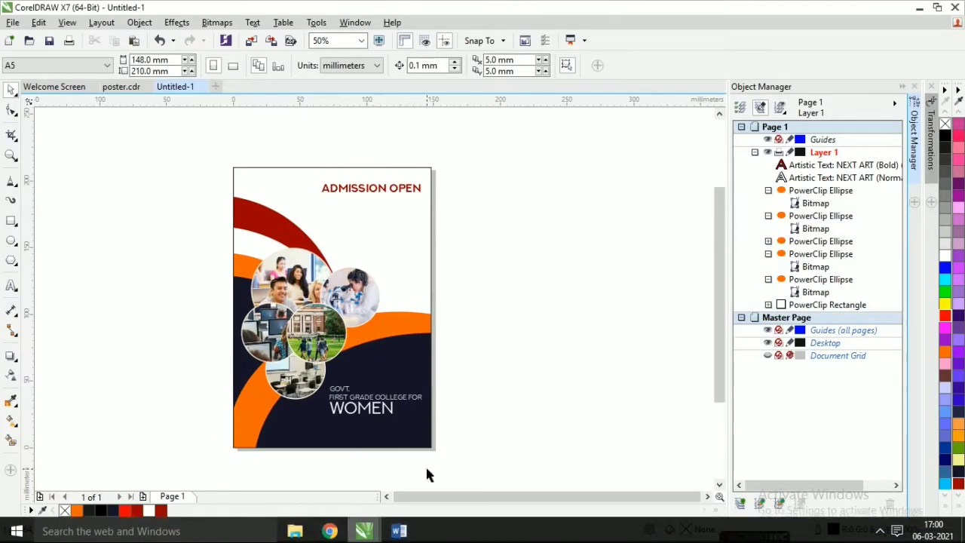
key(F8)
click(509, 220)
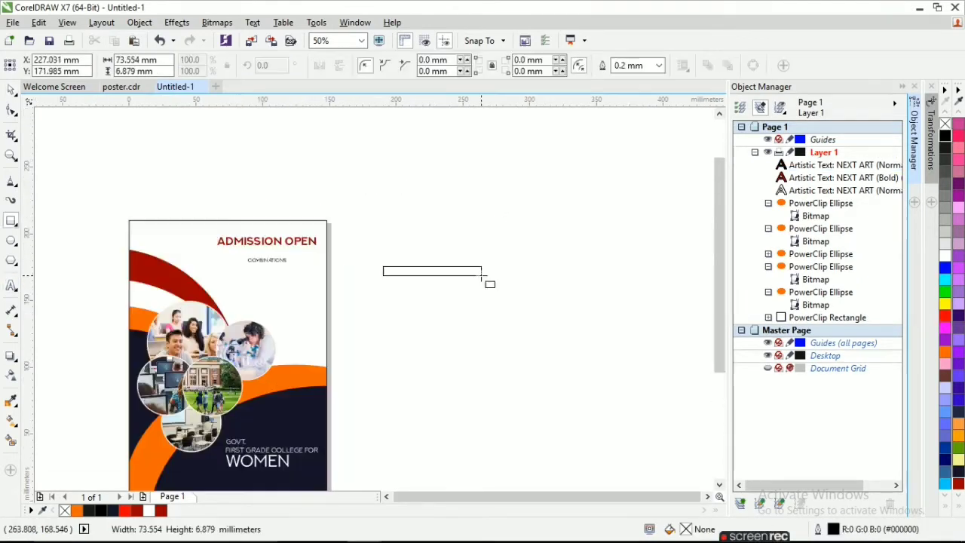
Draw a rectangle about 72 mm wide, move it below COMBINATIONS and reduce its height to about 6.3 mm.
drag(480, 278, 480, 276)
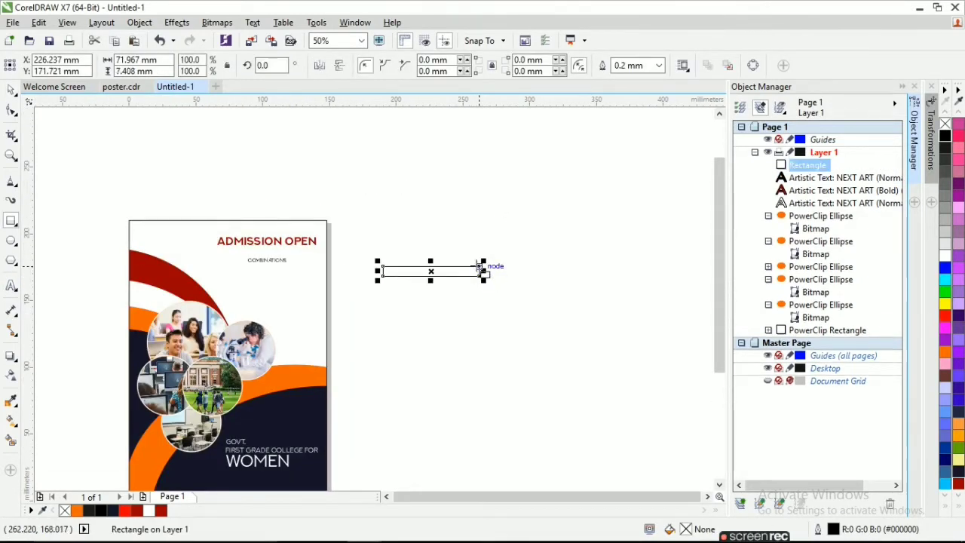
drag(358, 275, 282, 280)
scroll(265, 286, up, 2)
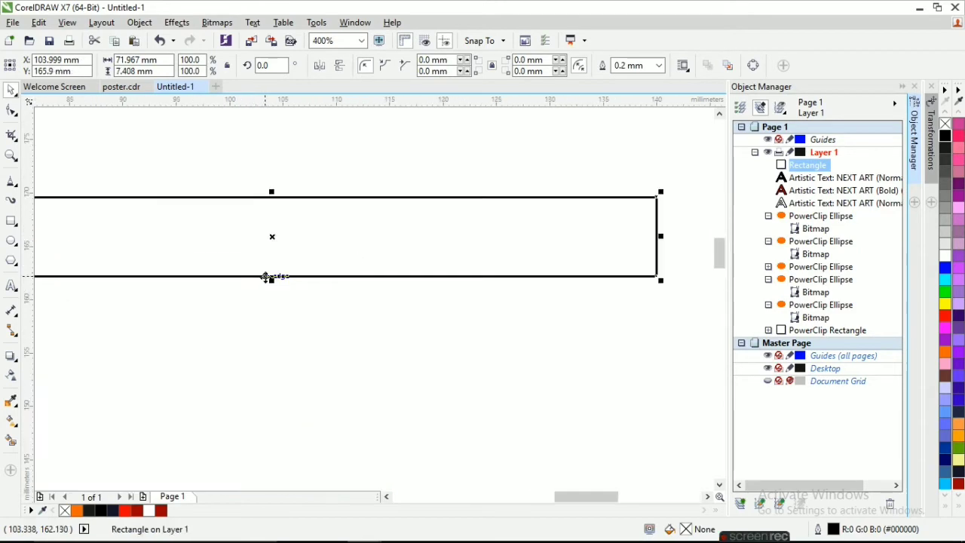
scroll(262, 280, up, 4)
drag(270, 279, 273, 265)
scroll(315, 268, down, 4)
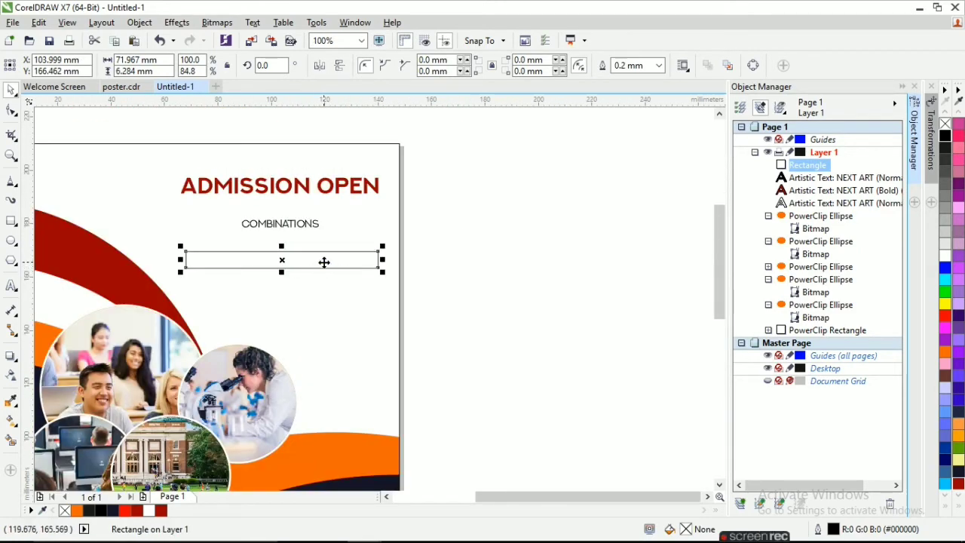
Duplicate the rectangle and place the copy about 10 mm directly below the original.
key(ctrl+c)
key(ctrl+v)
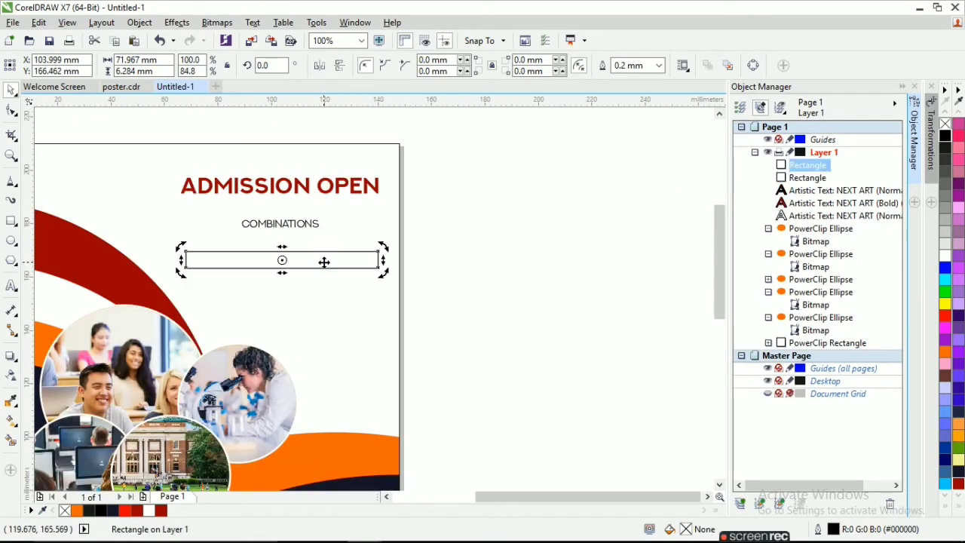
drag(324, 261, 324, 289)
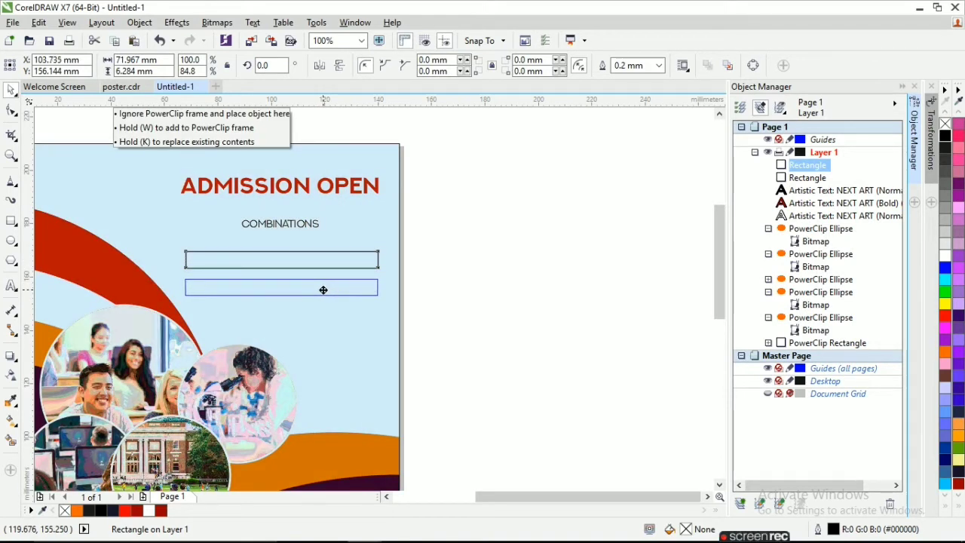
drag(323, 290, 323, 289)
click(444, 331)
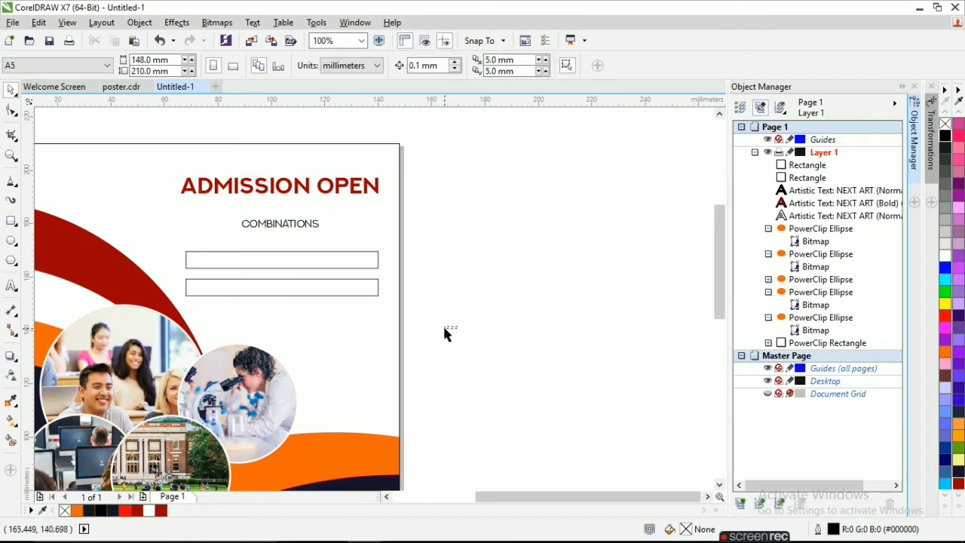
Duplicate both rectangles, narrow the copies from their left edge to about 64 mm, and fill them dark navy (#151529).
drag(174, 232, 212, 278)
key(ctrl+c)
key(ctrl+v)
click(959, 472)
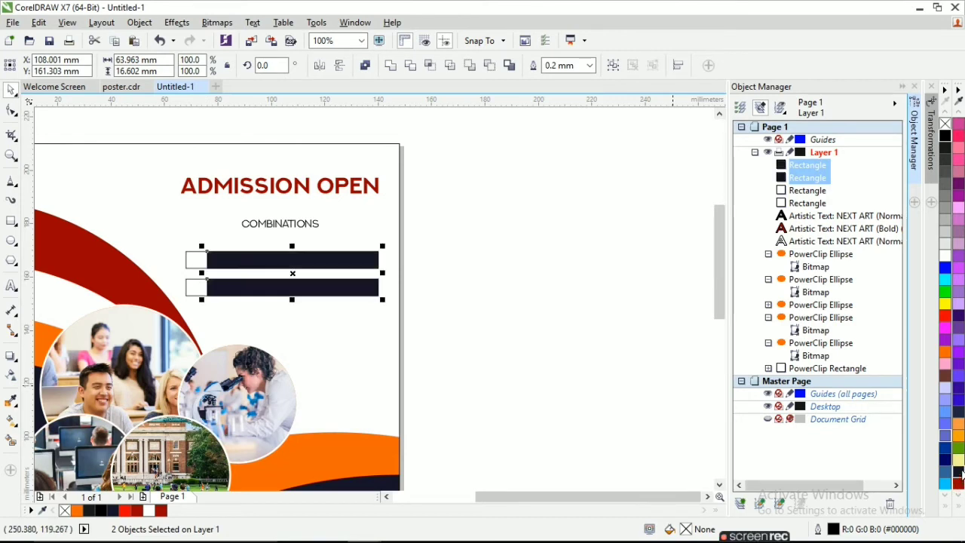
Fill the two full-width rectangles behind the navy bars with orange (#FF6600).
click(190, 274)
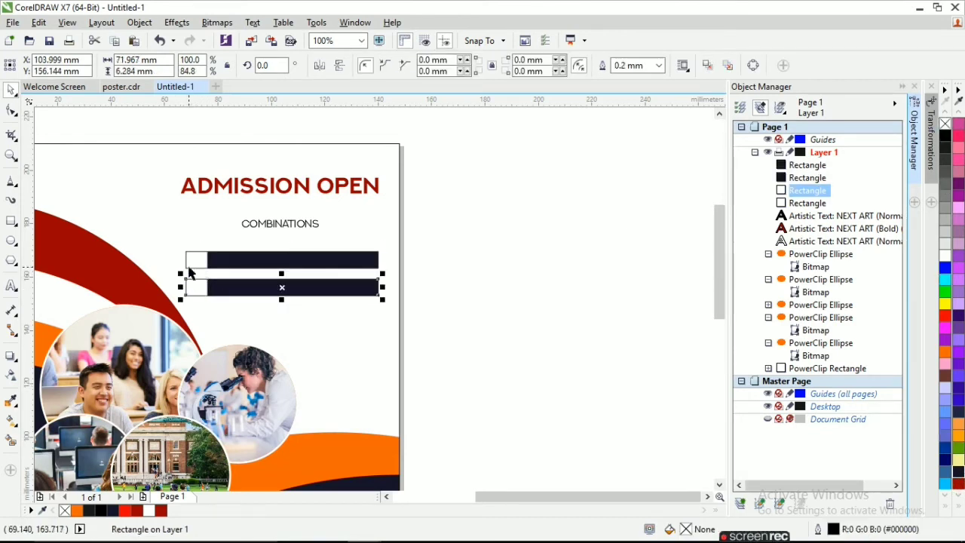
click(945, 352)
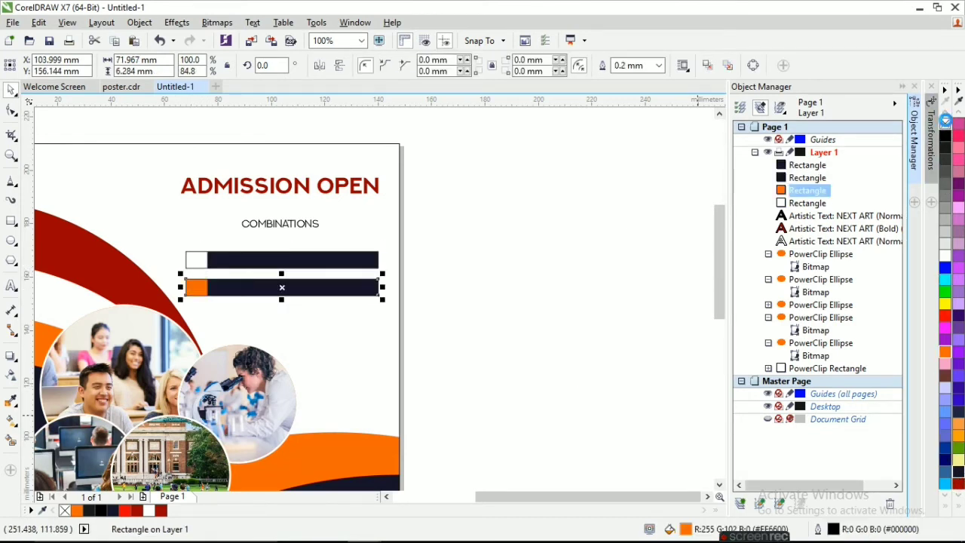
click(195, 260)
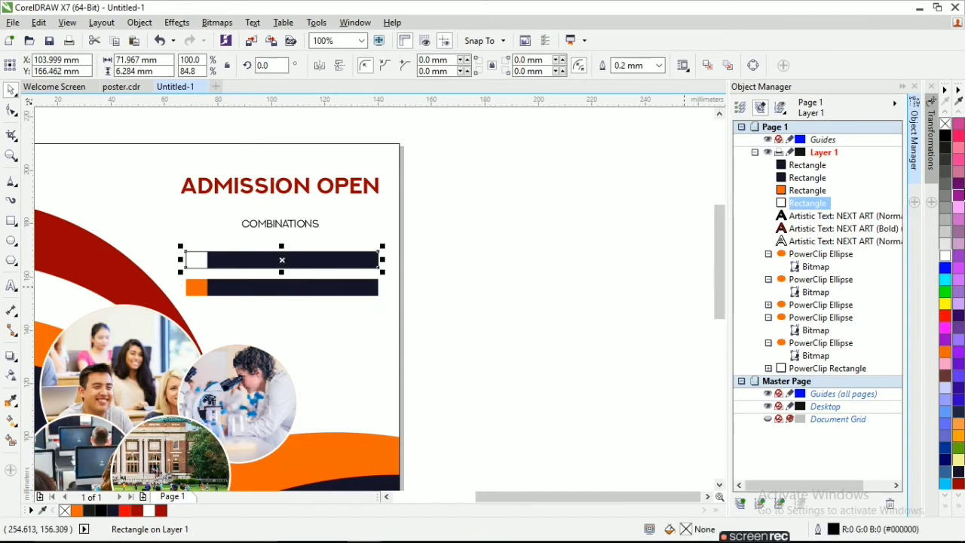
click(945, 355)
click(424, 295)
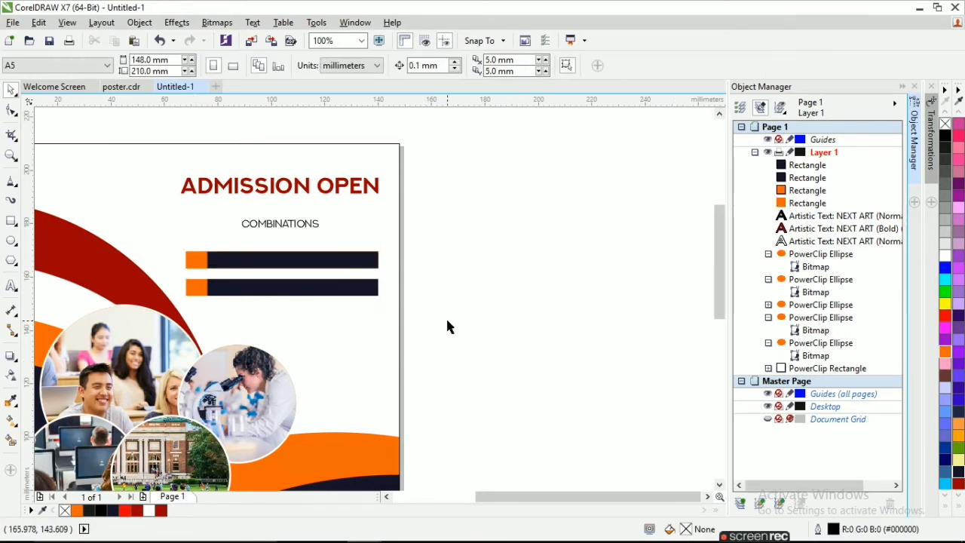
Remove the upper navy bar's outline and change the outline of the orange bar behind it to black.
scroll(371, 288, up, 3)
click(382, 253)
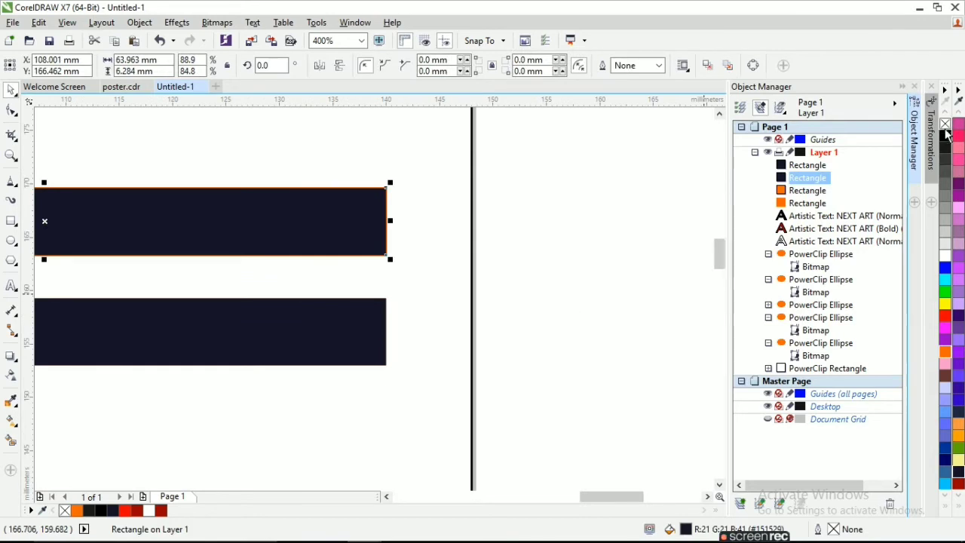
scroll(516, 244, down, 1)
click(108, 243)
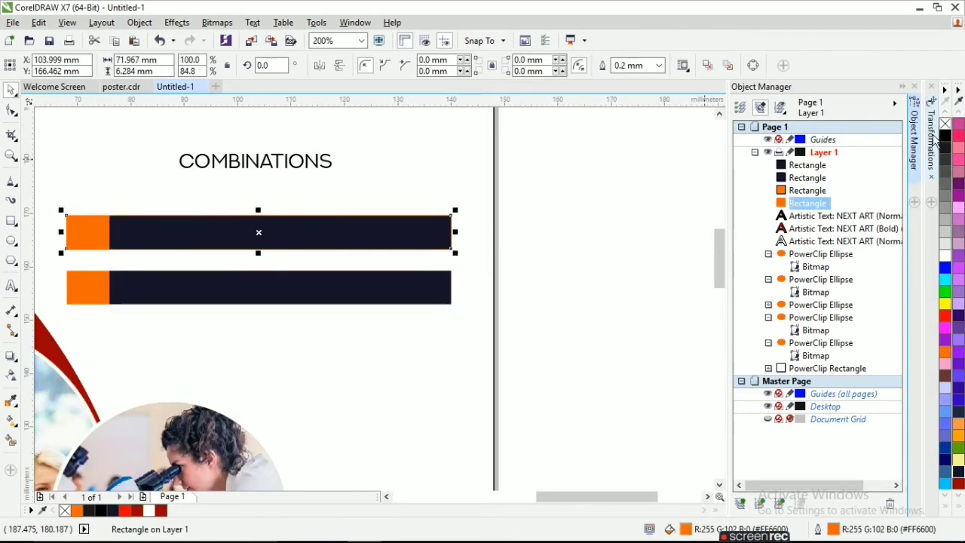
click(517, 270)
Extend both navy bars leftward so that about 5 mm of orange stays exposed at their left ends.
drag(590, 363, 98, 210)
drag(103, 260, 86, 259)
click(569, 301)
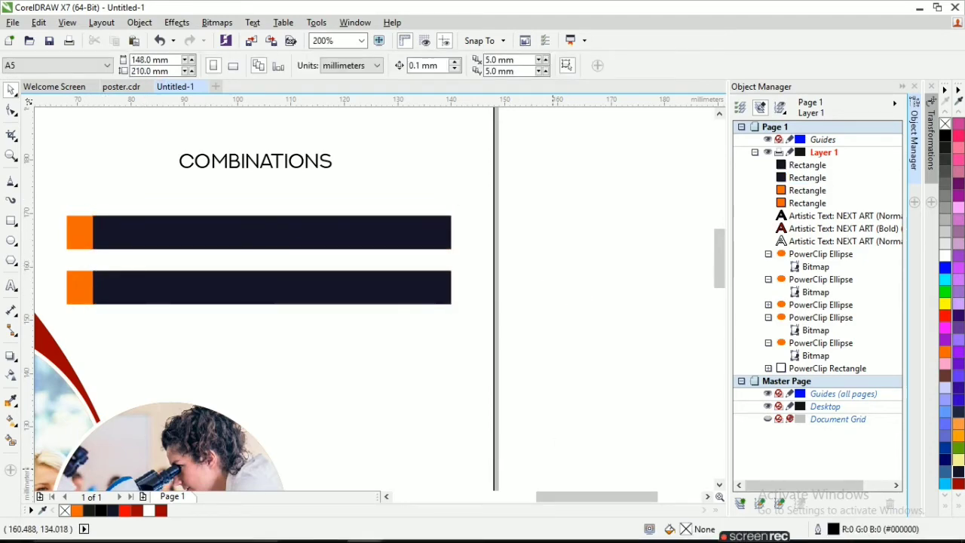
Copy the line Bachelor of ARTS (HEP, HES) from the Word document and return to the poster.
click(399, 534)
scroll(324, 301, down, 3)
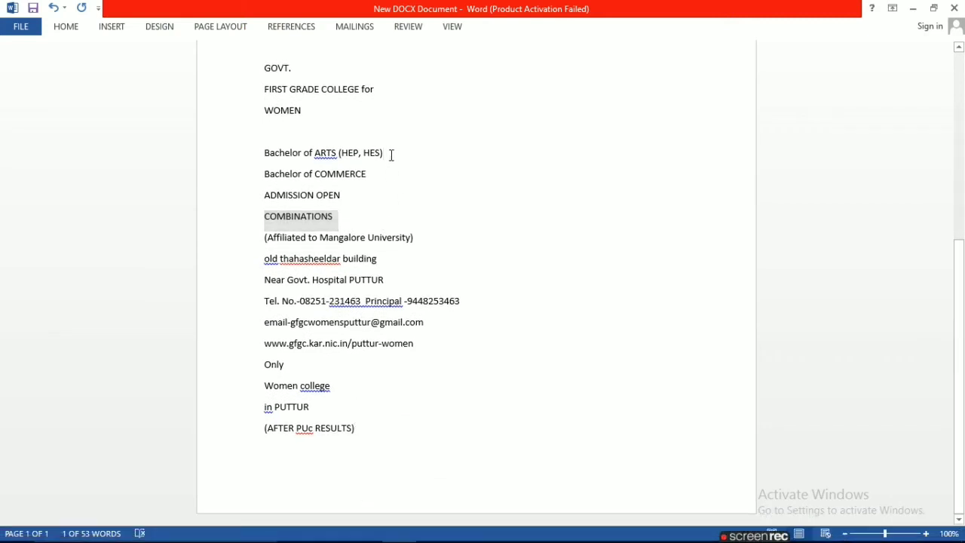
drag(392, 156, 264, 148)
right_click(276, 160)
click(308, 183)
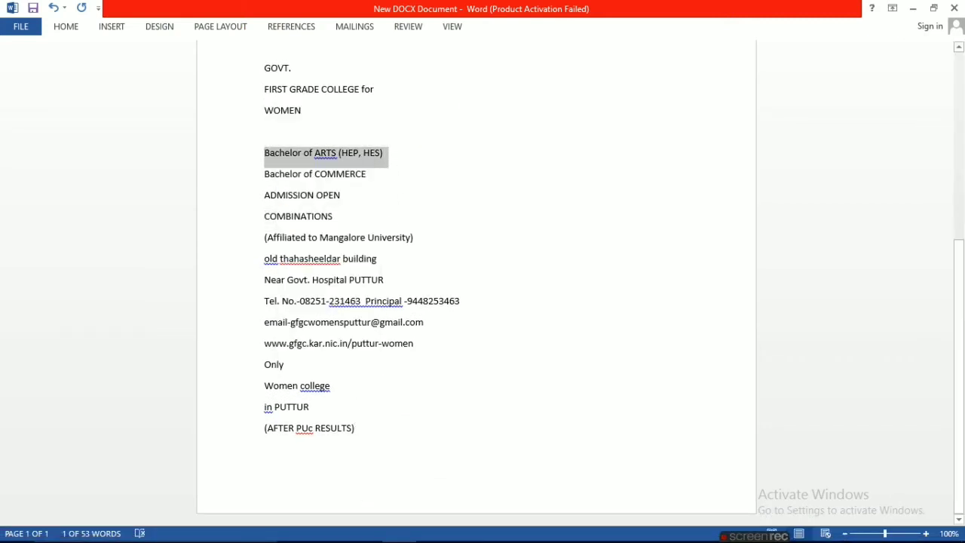
click(913, 9)
Paste the Bachelor of ARTS line as artistic text on the upper bar, maintaining fonts and formatting.
click(11, 286)
click(120, 224)
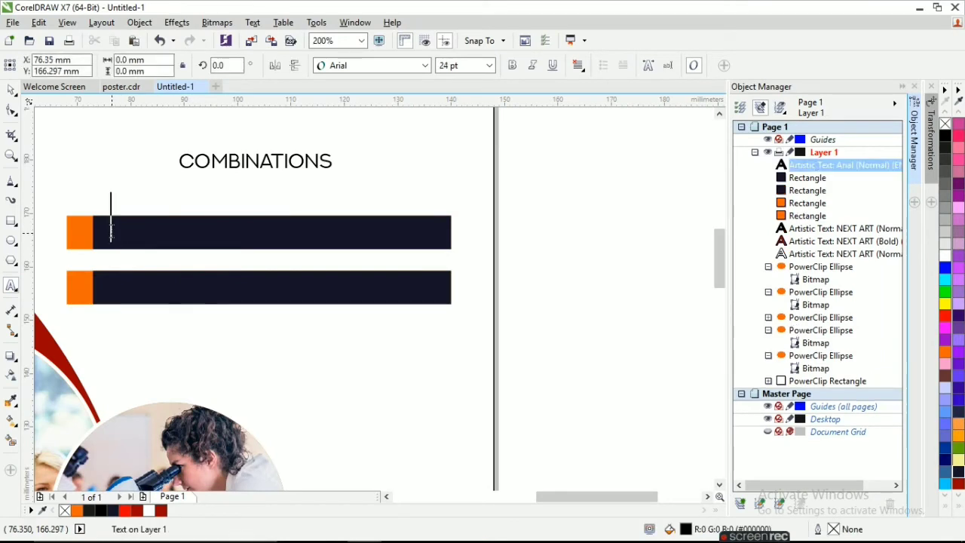
right_click(132, 232)
click(166, 320)
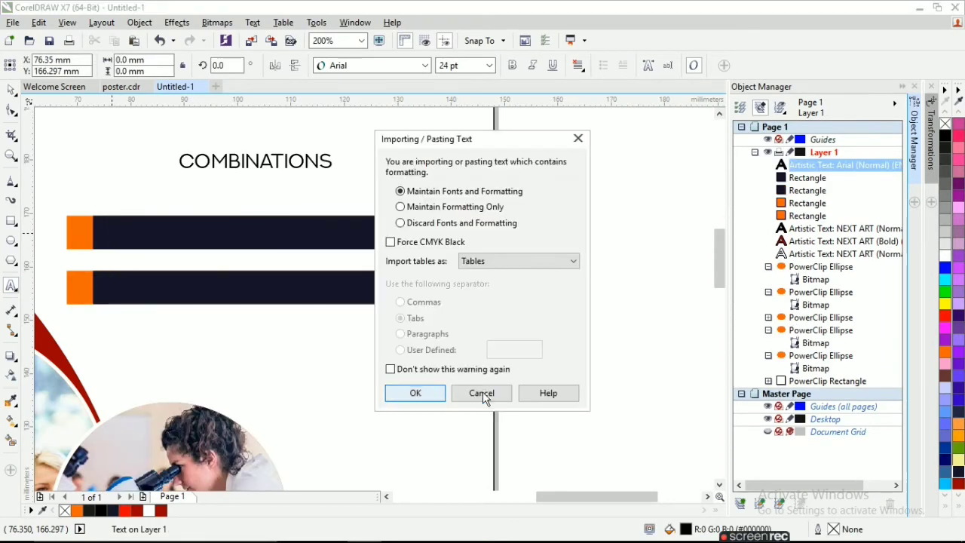
click(442, 393)
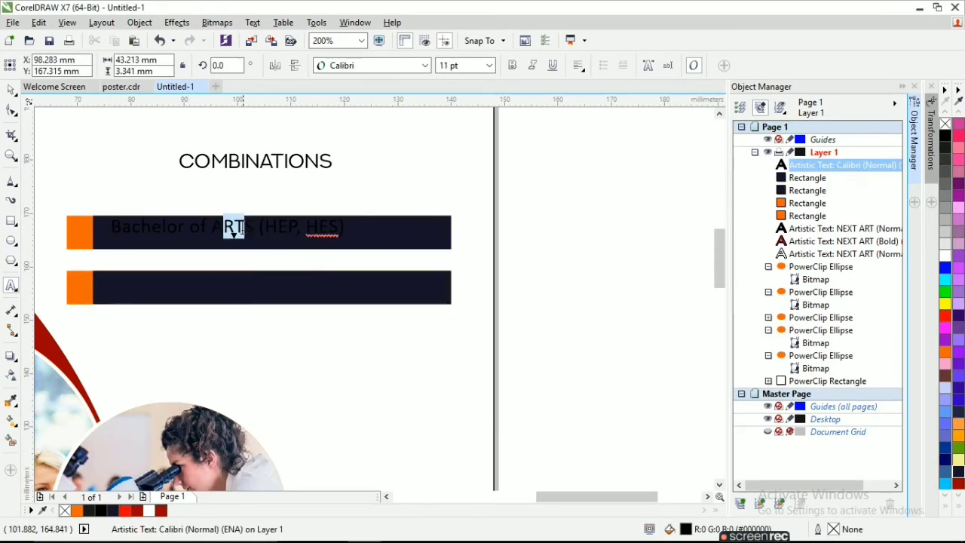
Move the Bachelor of ARTS text off the bars to the page's right side and set its font to NEXT ART.
key(ctrl+space)
drag(224, 230, 586, 276)
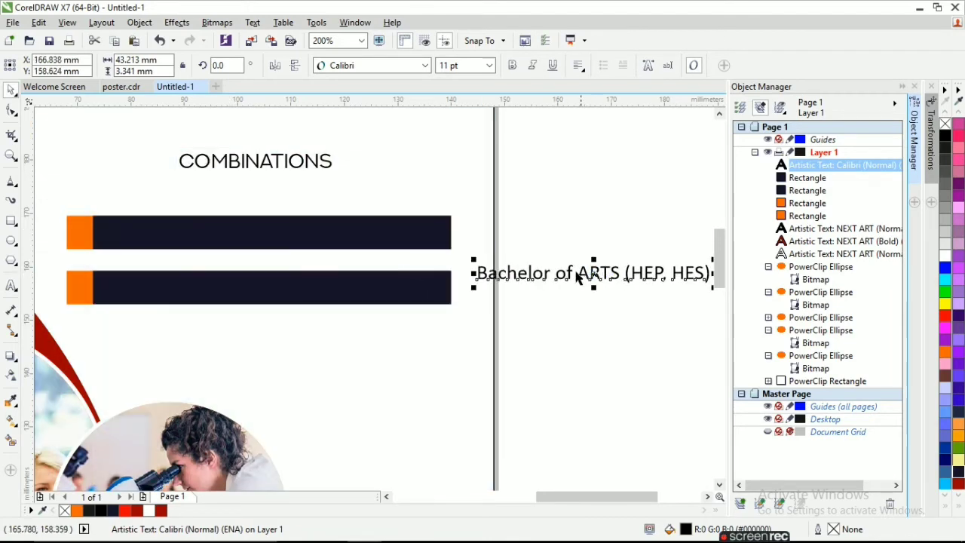
click(426, 65)
mouse_move(362, 117)
click(596, 150)
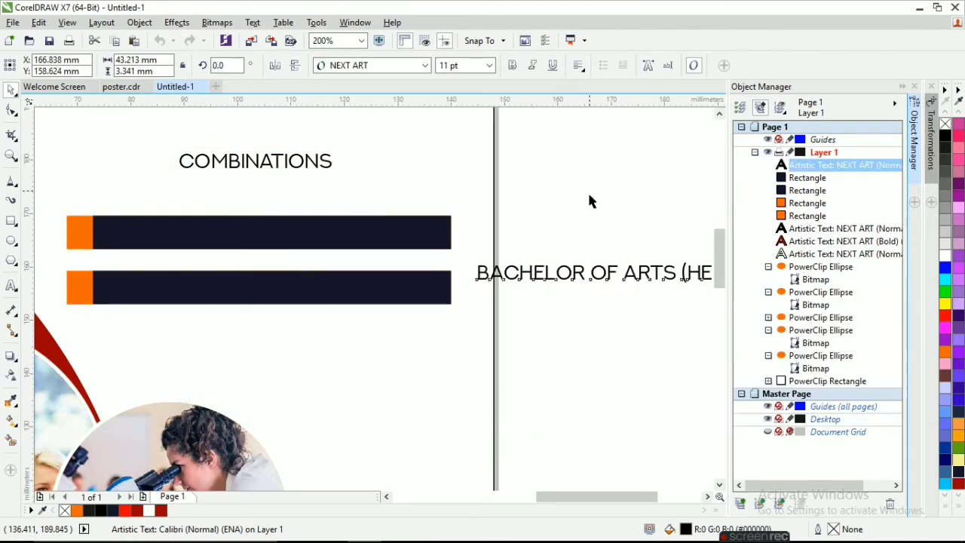
Centre the Bachelor of ARTS text on the upper bar and fill it white.
scroll(562, 261, down, 2)
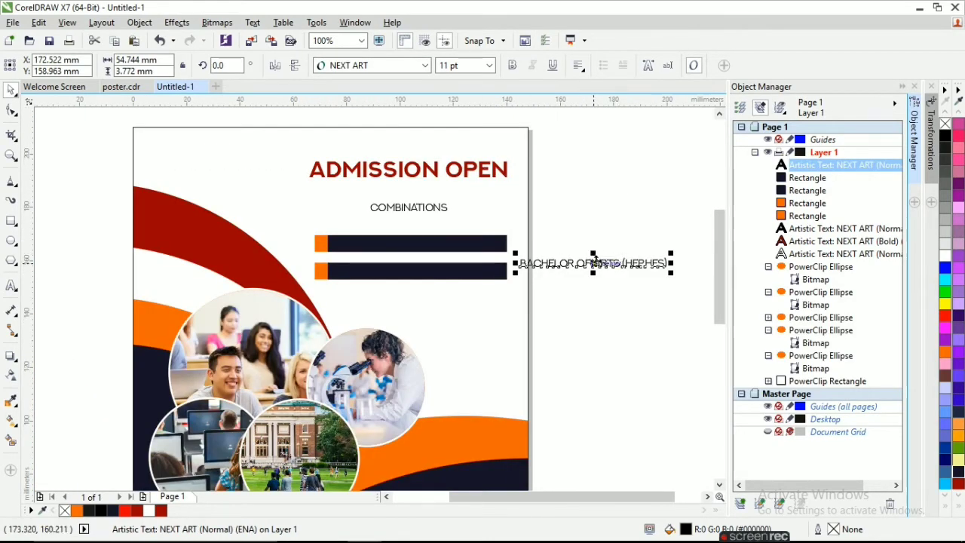
drag(594, 261, 413, 246)
scroll(434, 237, up, 2)
scroll(408, 240, up, 2)
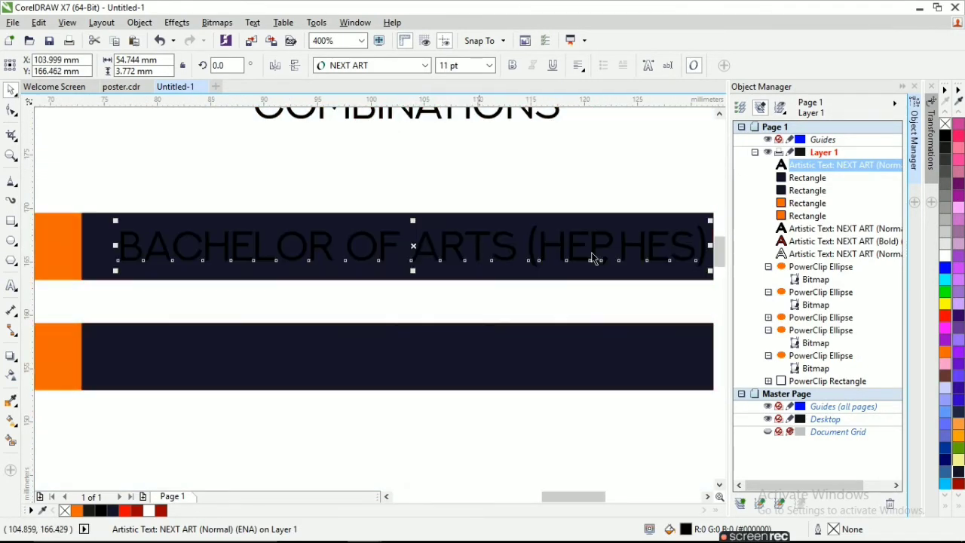
click(947, 258)
scroll(483, 284, down, 2)
click(496, 291)
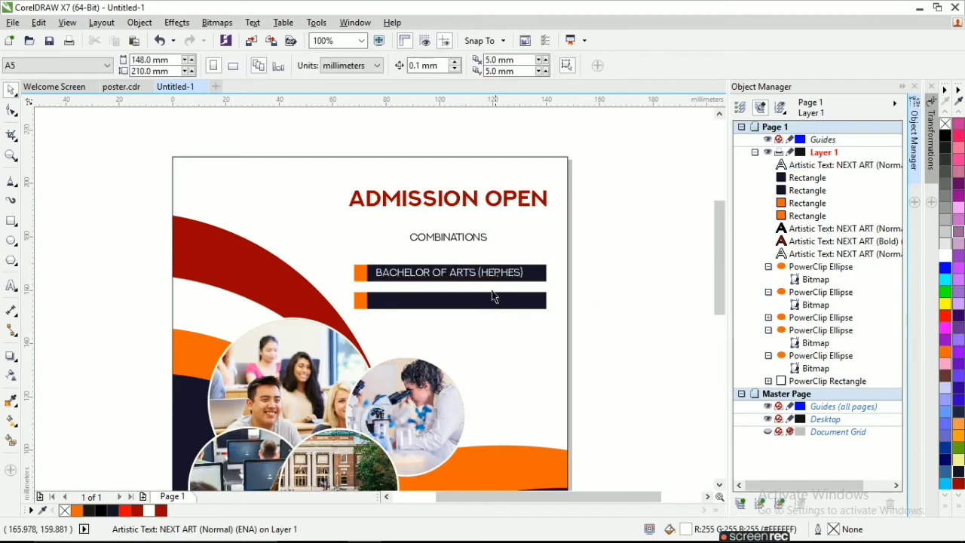
Copy the line Bachelor of COMMERCE from the Word document and return to the poster.
click(398, 528)
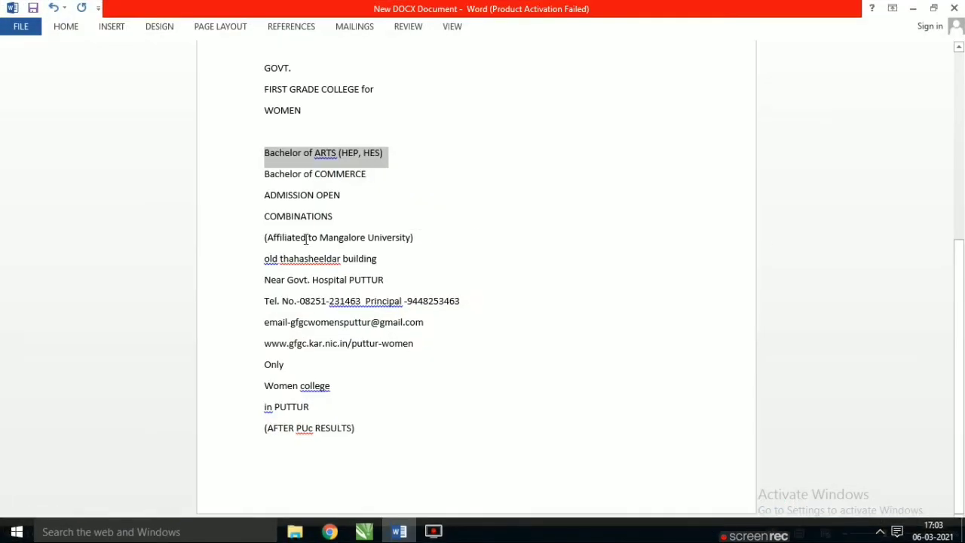
triple_click(363, 178)
right_click(276, 178)
click(324, 204)
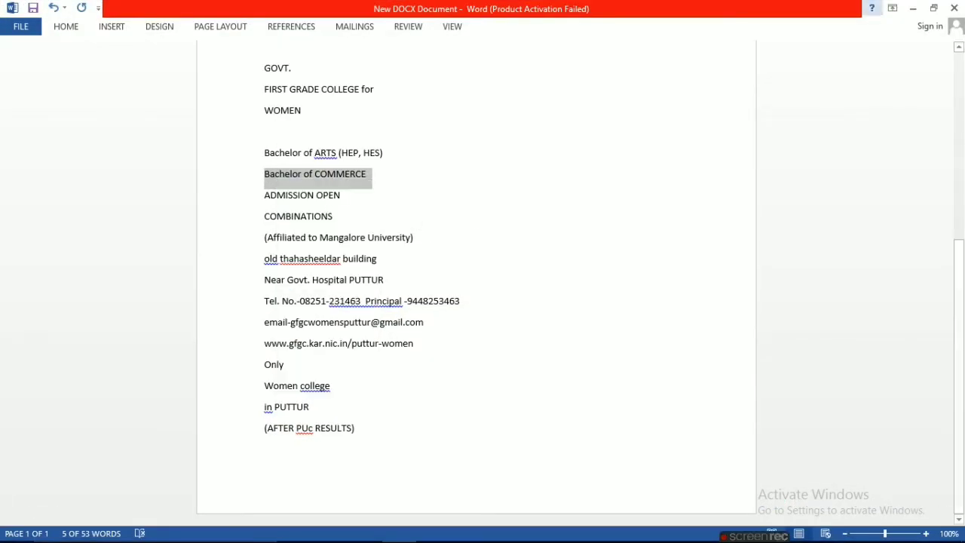
click(913, 8)
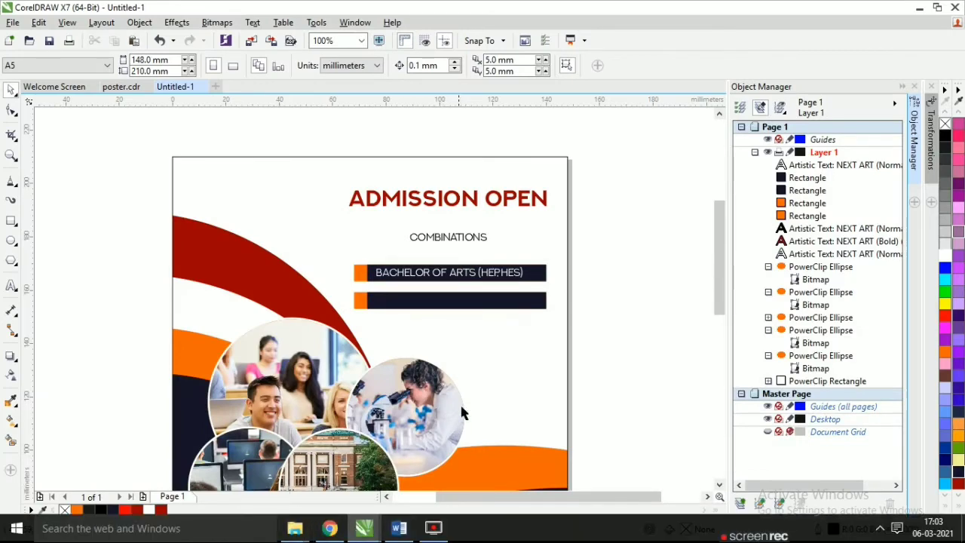
Paste Bachelor of COMMERCE as artistic text just right of the page beside the lower bar, maintaining fonts and formatting.
click(11, 286)
click(593, 308)
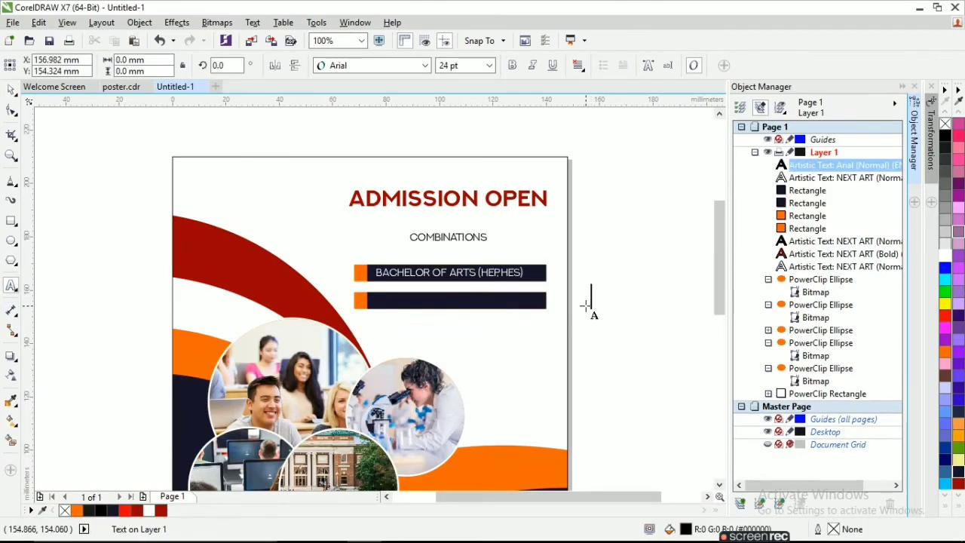
right_click(596, 309)
click(625, 150)
click(410, 392)
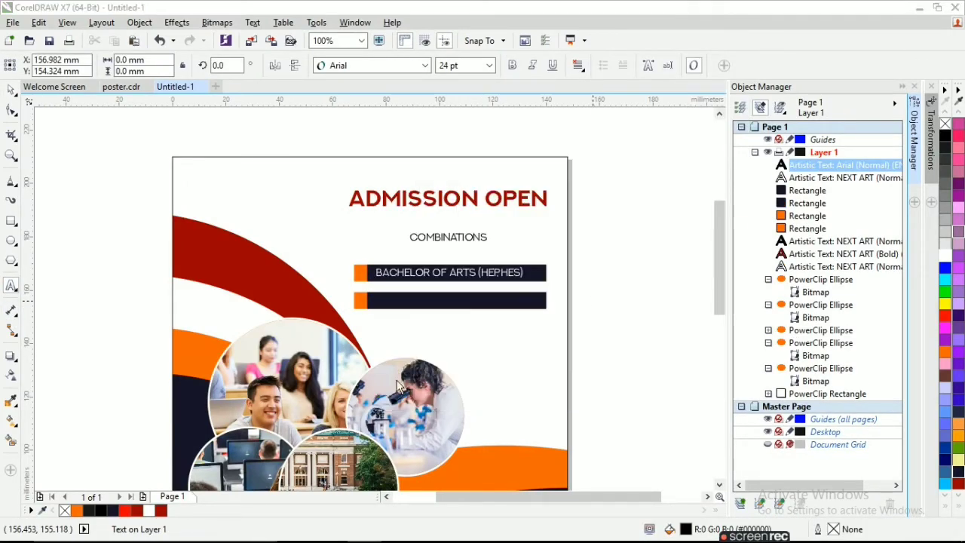
Copy the Bachelor of ARTS text's properties onto the Bachelor of COMMERCE text and centre it on the lower bar.
click(39, 22)
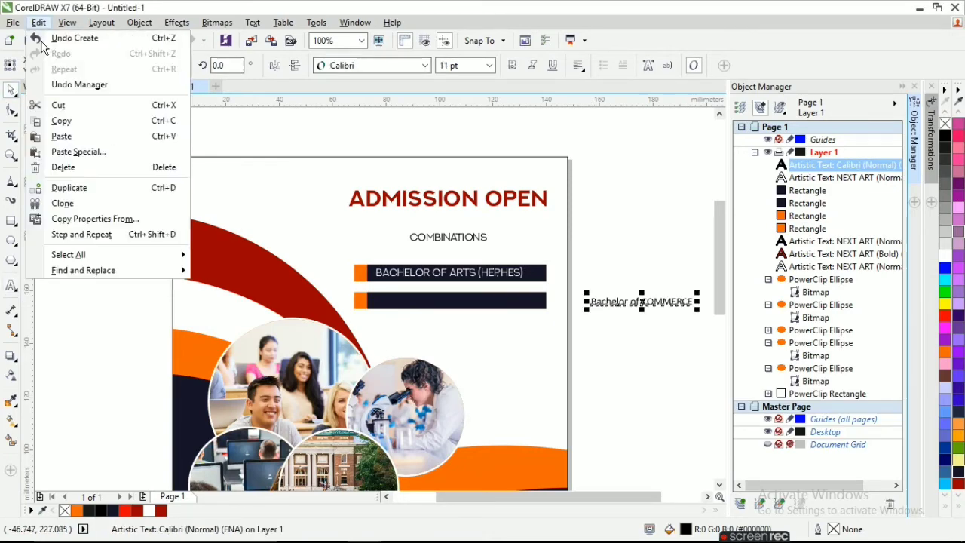
click(97, 218)
click(482, 304)
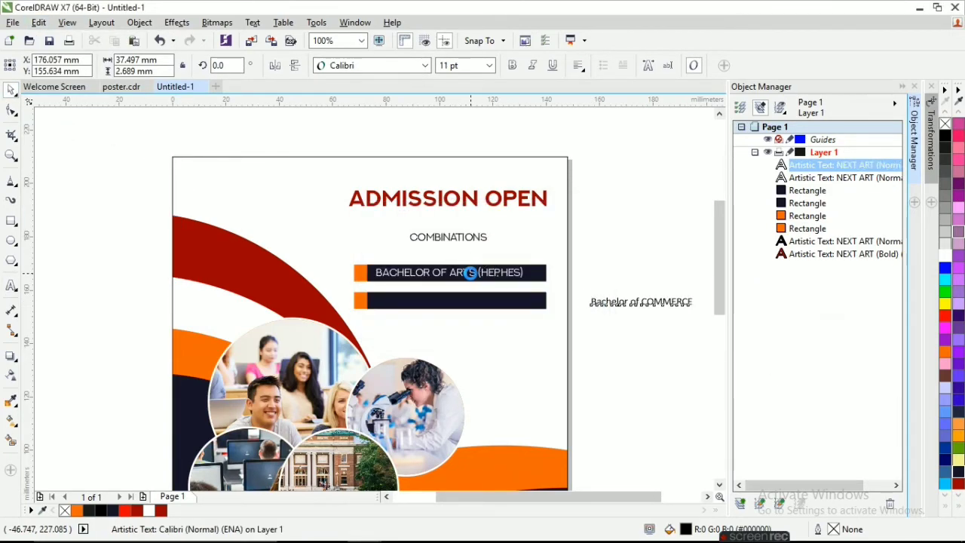
click(468, 273)
drag(664, 304, 453, 302)
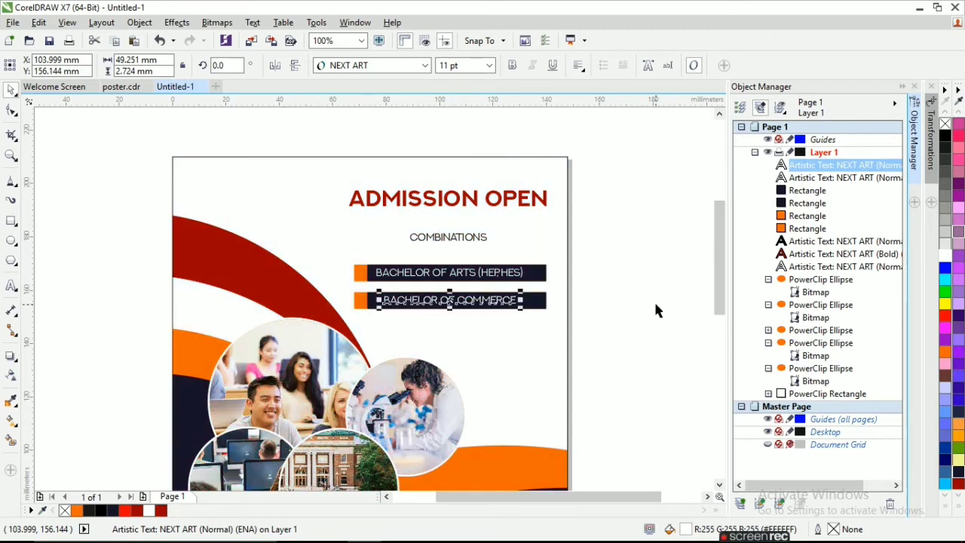
Move the COMBINATIONS text down so it sits close above the upper course bar.
click(654, 299)
scroll(434, 241, down, 2)
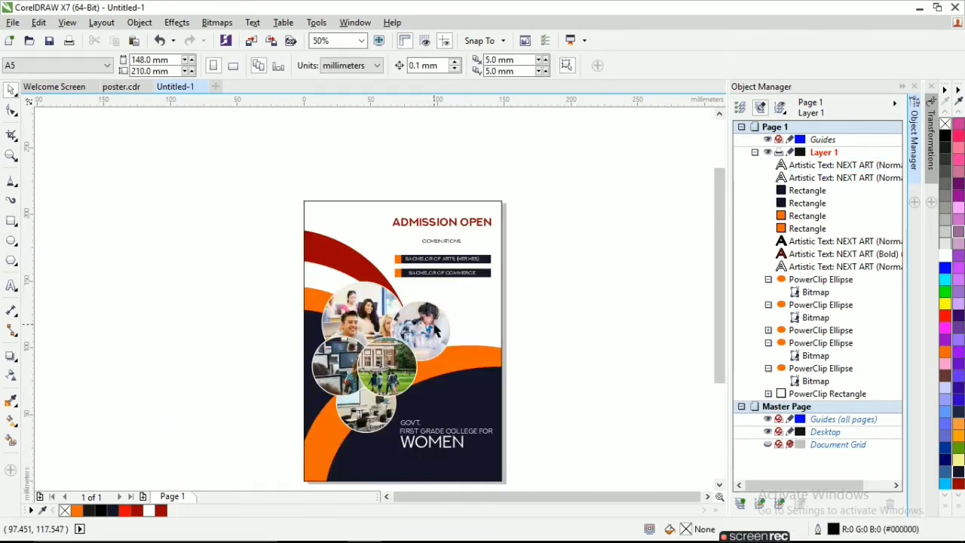
scroll(448, 294, up, 2)
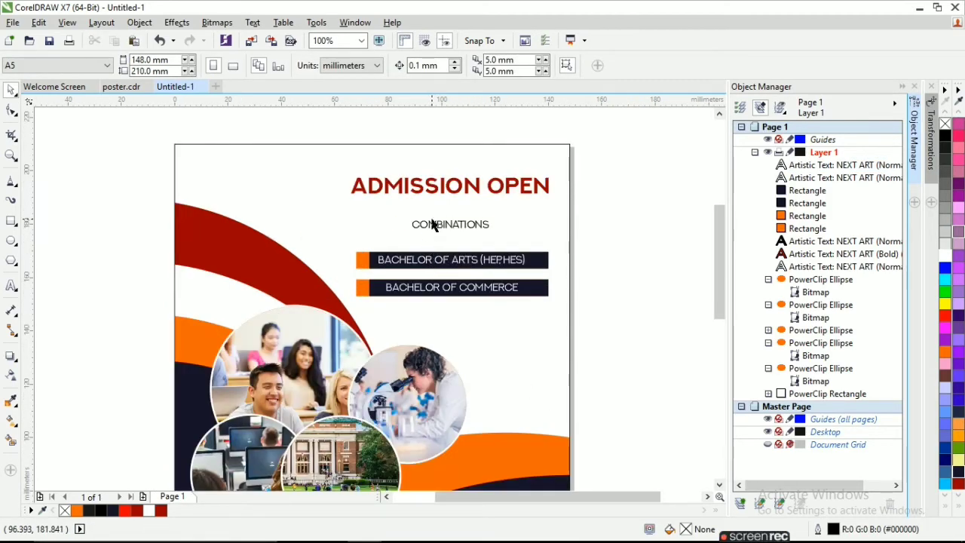
drag(433, 219, 447, 239)
click(620, 312)
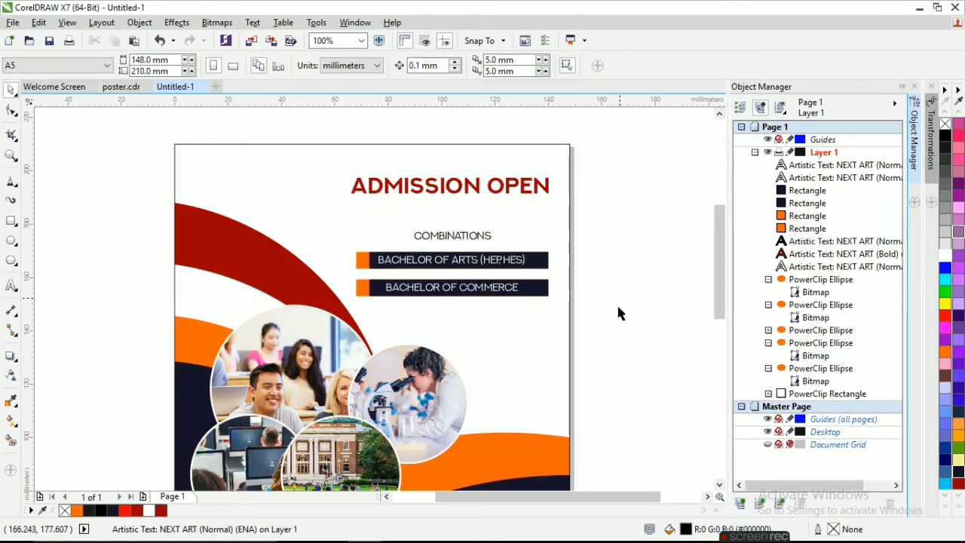
drag(621, 312, 266, 158)
drag(450, 234, 453, 235)
click(598, 270)
scroll(486, 240, down, 2)
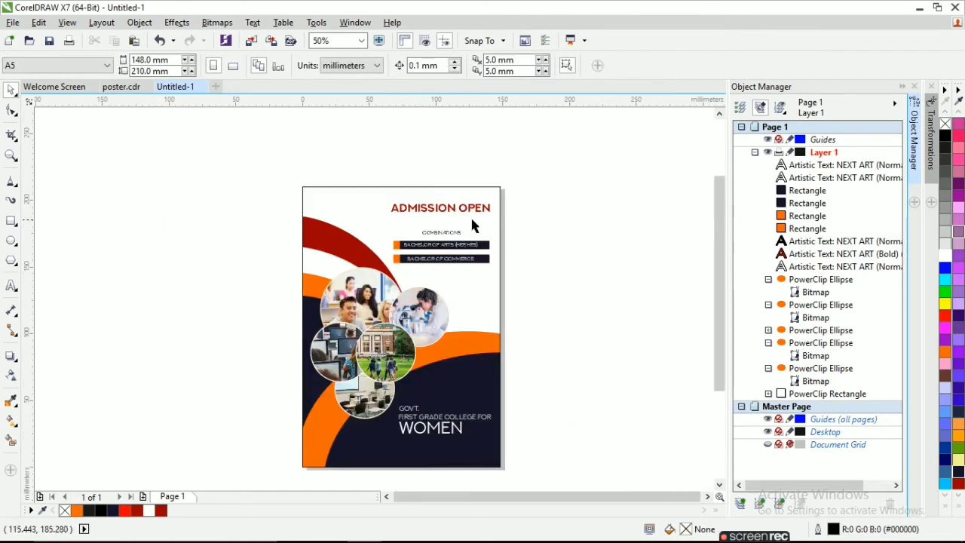
scroll(486, 212, up, 2)
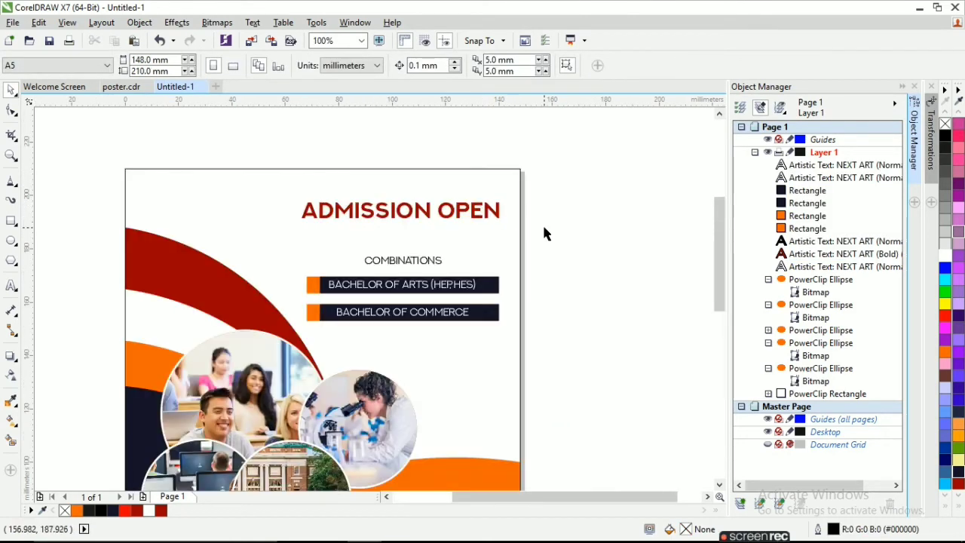
Try to centre-align the ADMISSION OPEN heading, COMBINATIONS text and both course bars on one vertical axis, and undo it.
drag(528, 341, 220, 168)
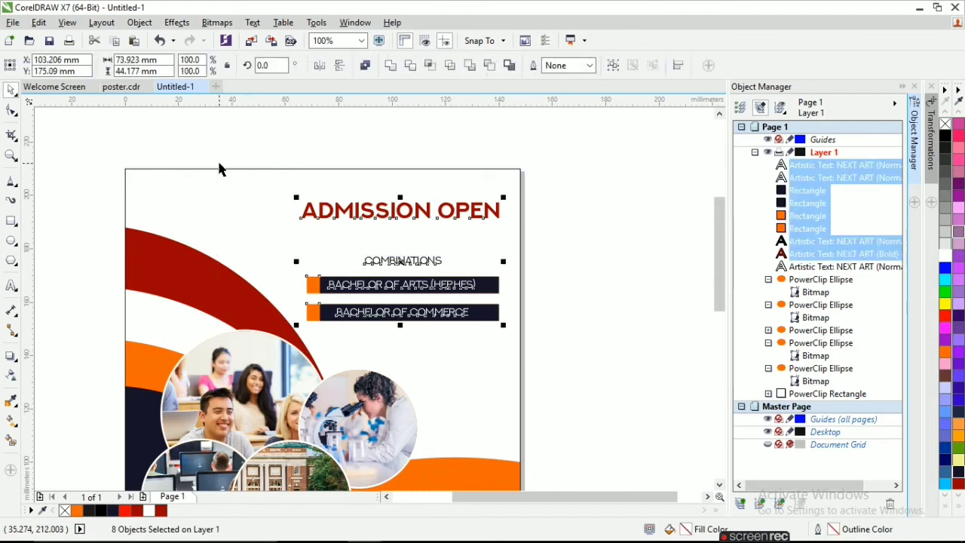
key(c)
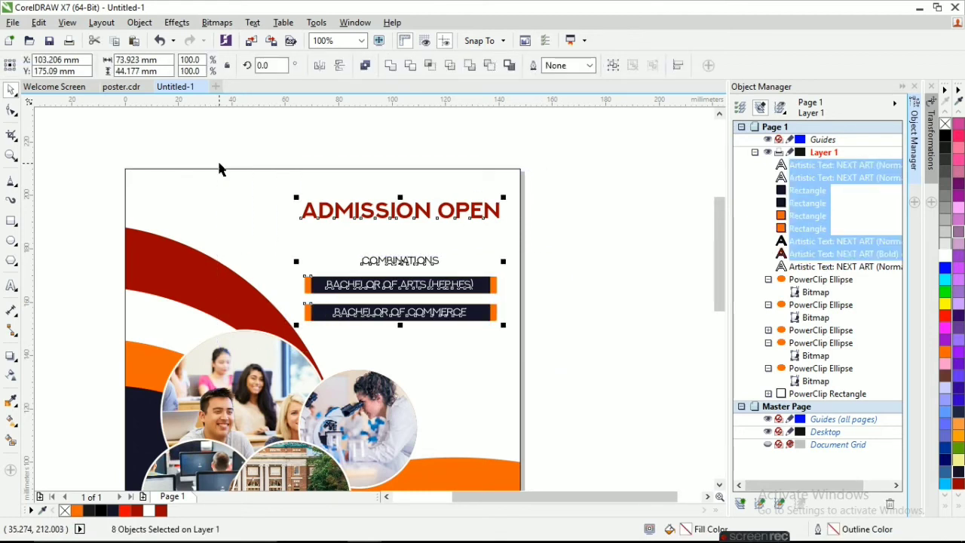
key(ctrl+z)
click(550, 351)
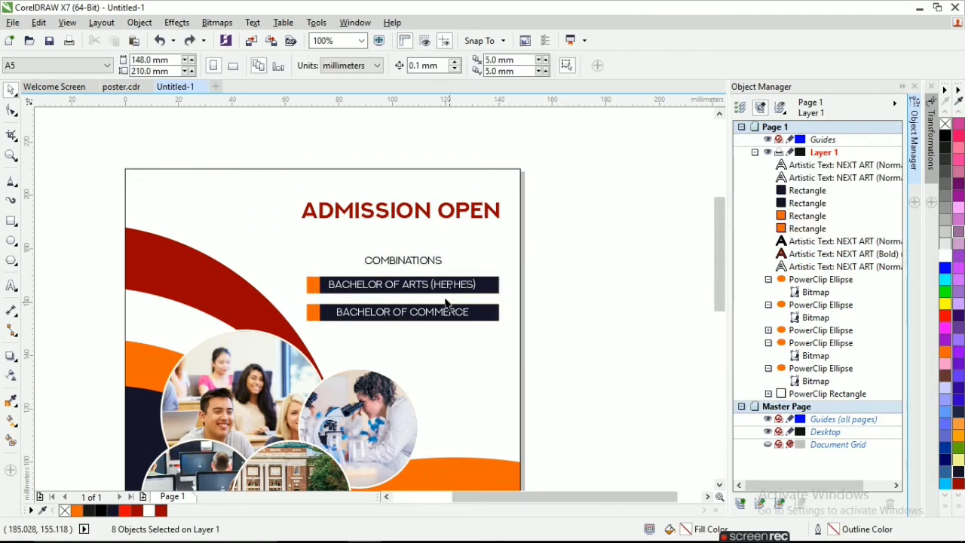
Duplicate the Bachelor of COMMERCE bar with its text and orange block, and place the copy directly below it.
scroll(441, 298, down, 2)
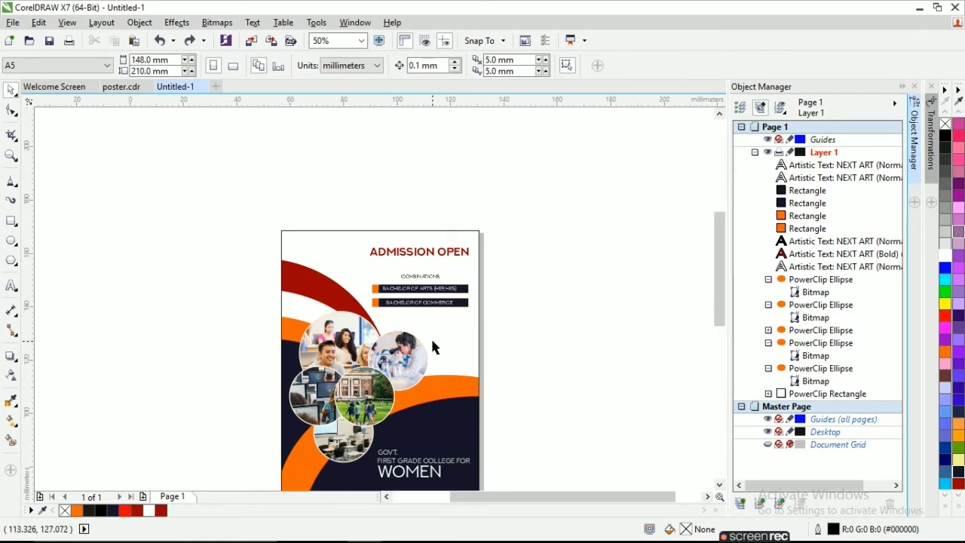
scroll(432, 340, up, 2)
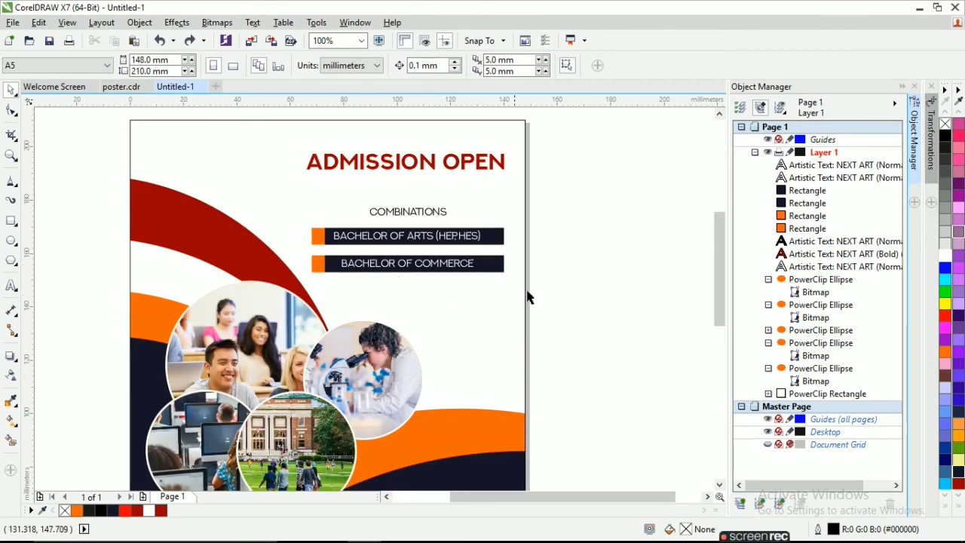
drag(528, 296, 321, 255)
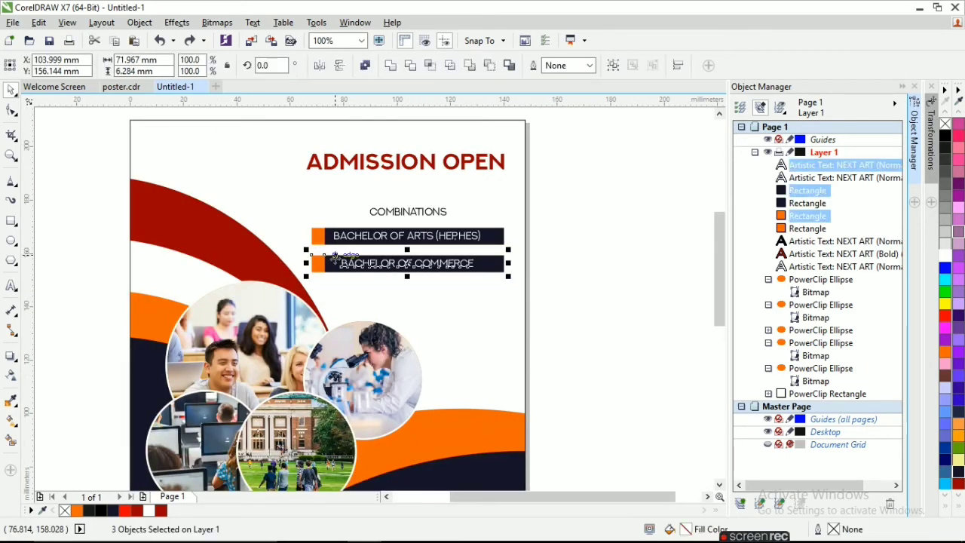
key(ctrl+c)
key(ctrl+v)
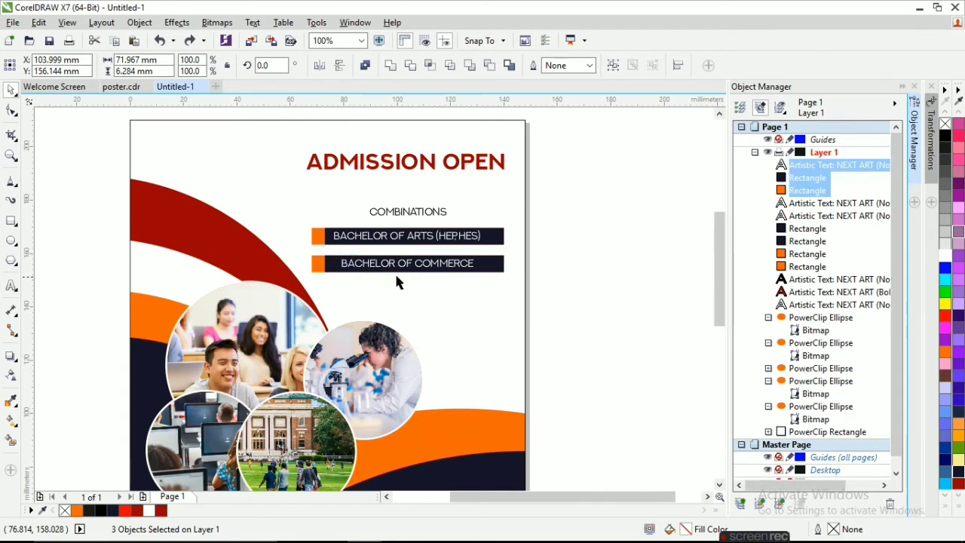
drag(407, 264, 409, 291)
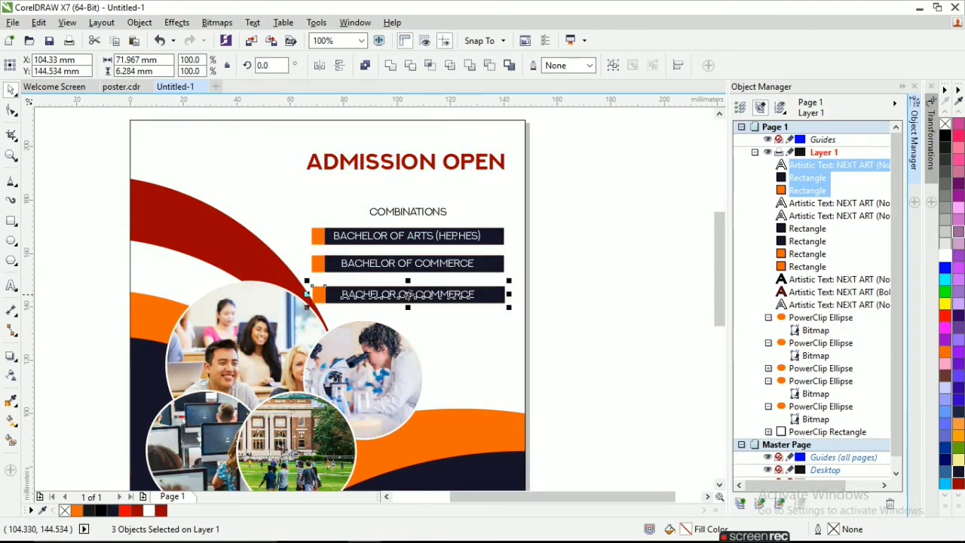
Replace COMMERCE with SCIENCE in the third bar's text.
scroll(445, 301, up, 2)
double_click(443, 289)
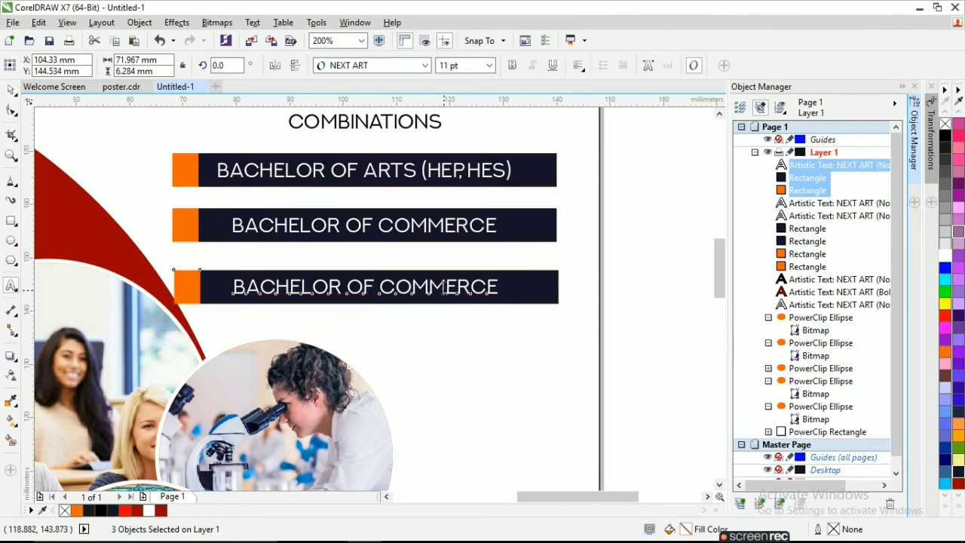
drag(379, 286, 500, 288)
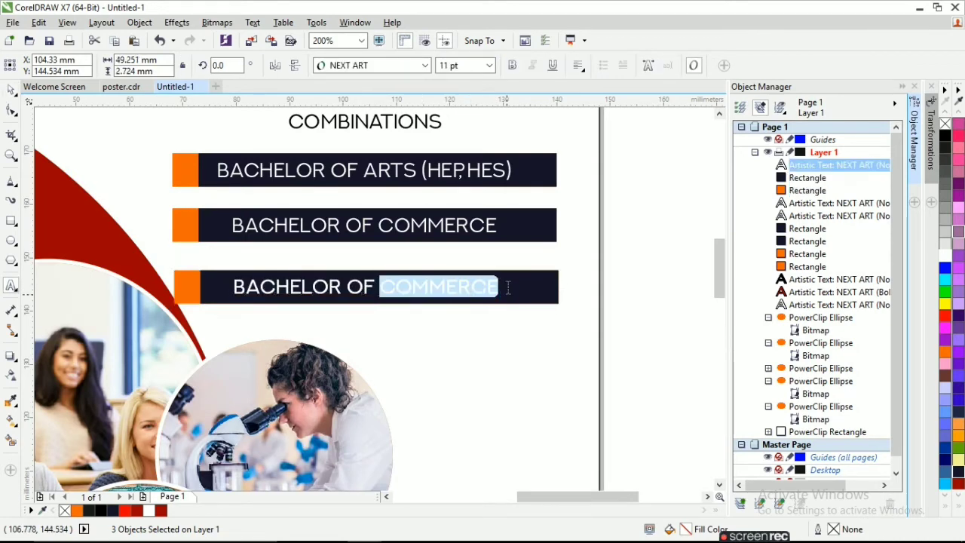
text(SCIEN)
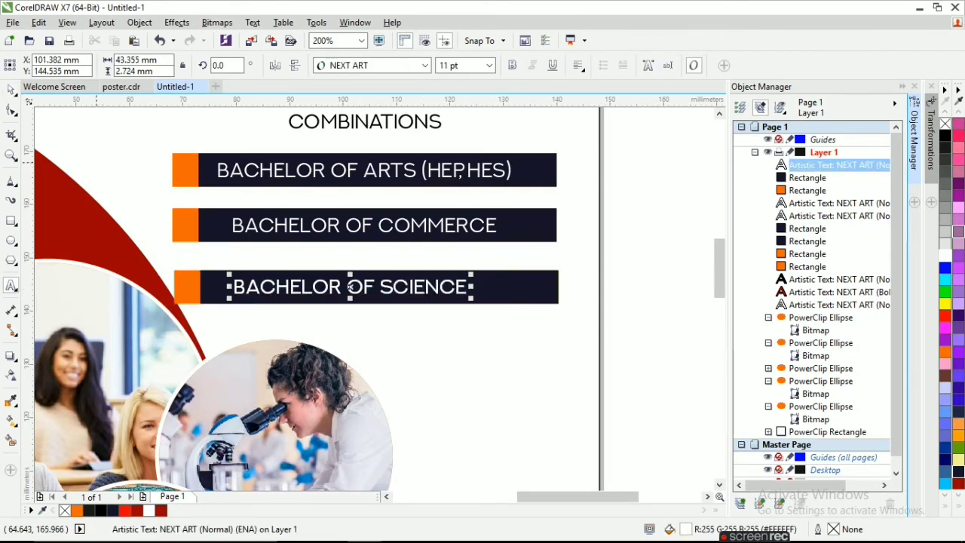
Align the three course texts horizontally by their centres with the COMBINATIONS text.
scroll(293, 214, down, 2)
shift+click(291, 204)
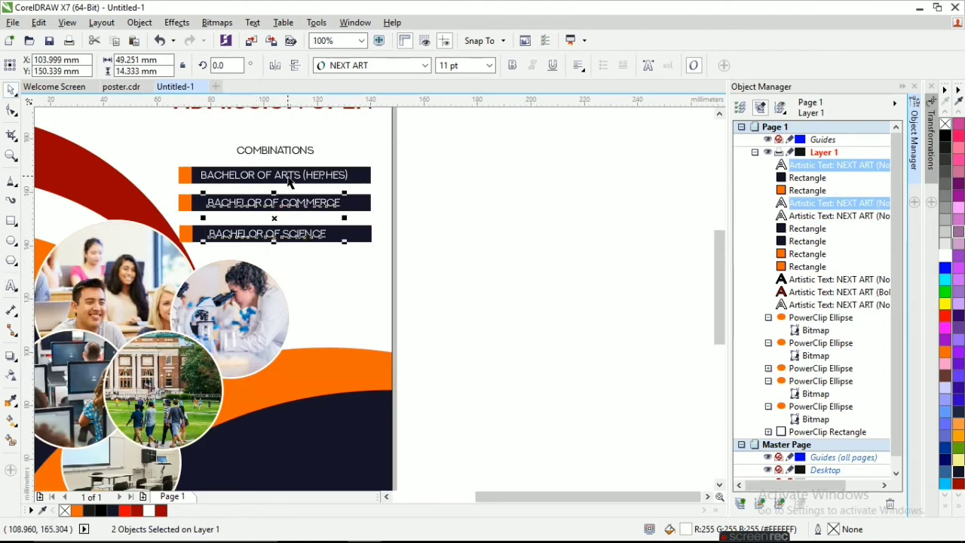
shift+click(286, 177)
shift+click(277, 150)
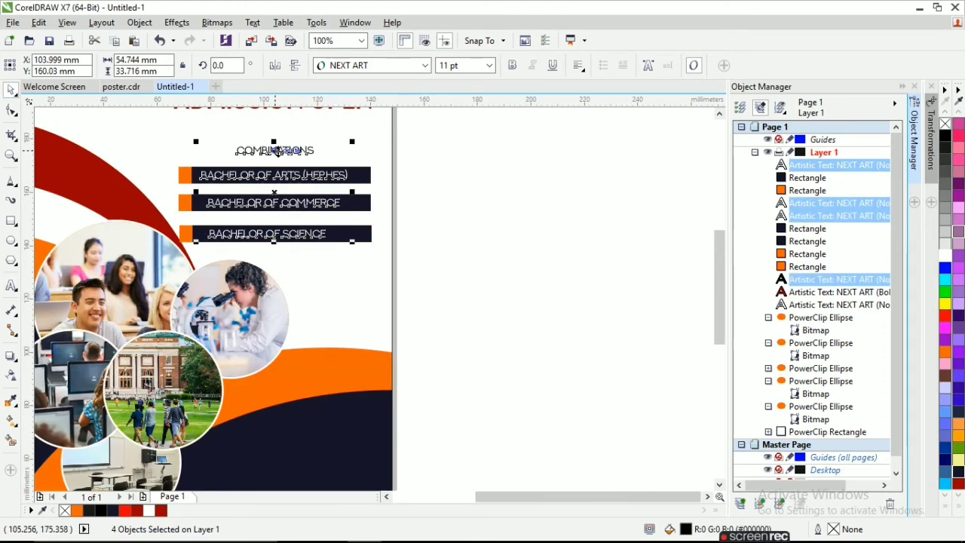
Move the Bachelor of SCIENCE bar with its text slightly up to even out the spacing between the three bars.
click(348, 243)
drag(202, 236, 171, 224)
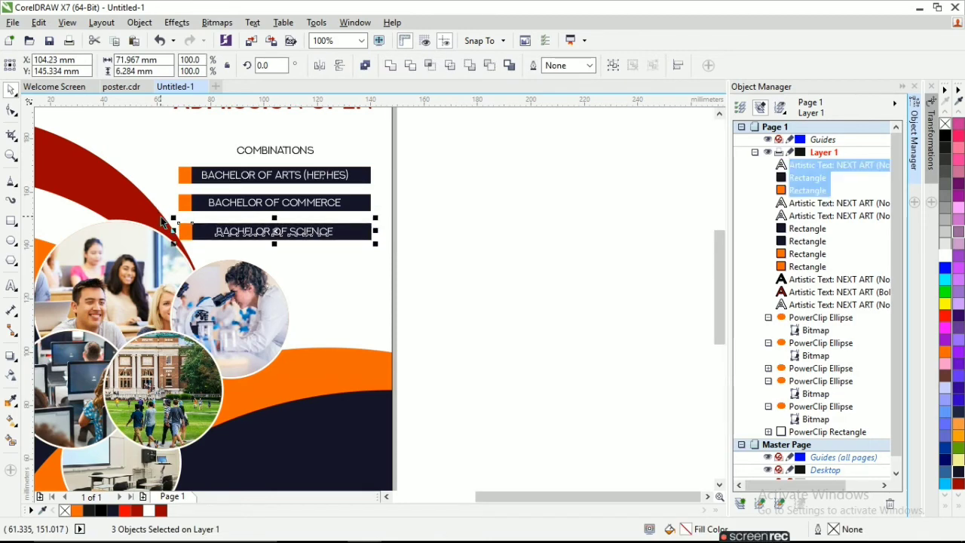
click(420, 243)
scroll(353, 245, down, 1)
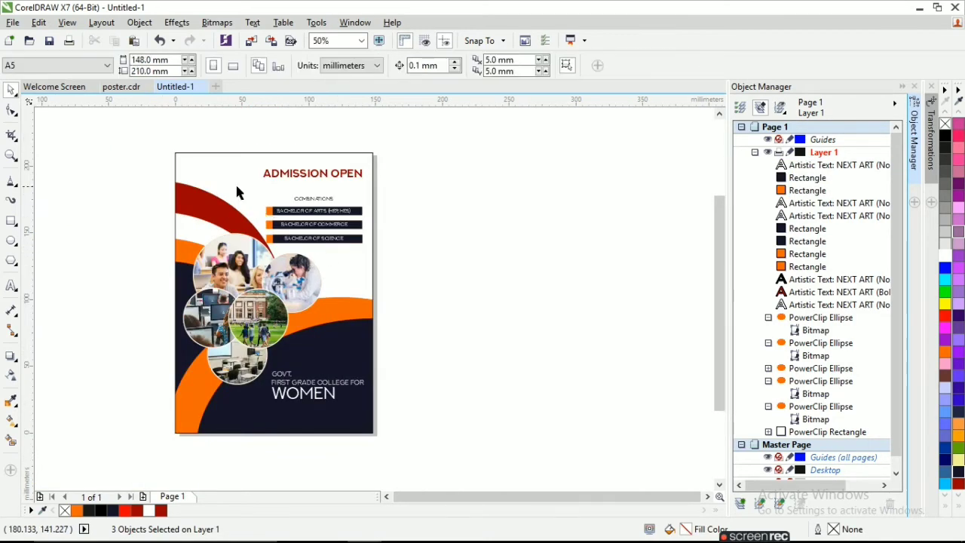
click(11, 285)
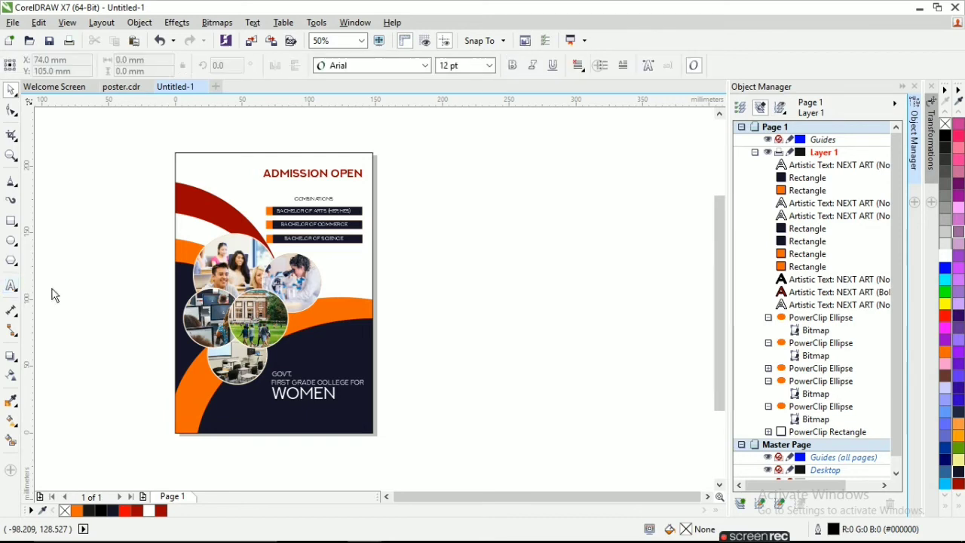
click(432, 277)
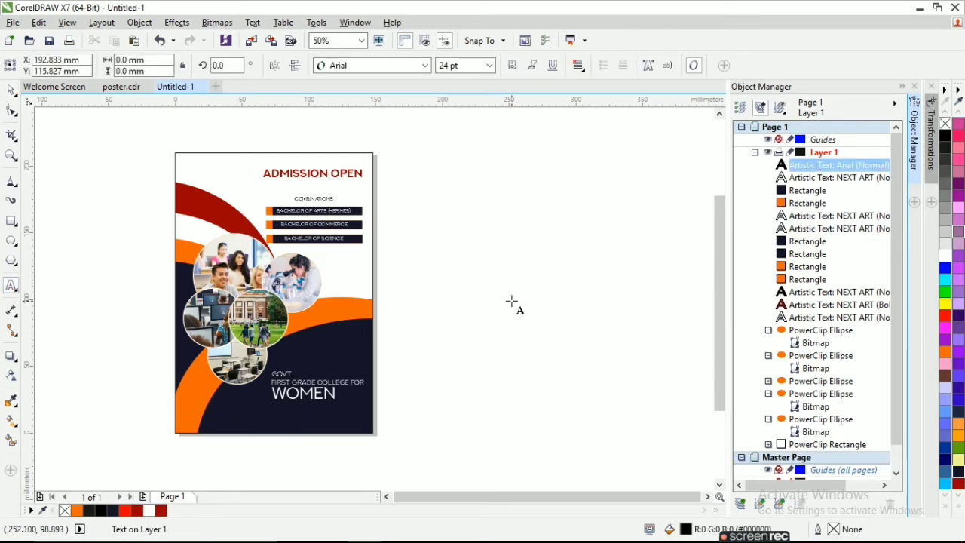
click(11, 90)
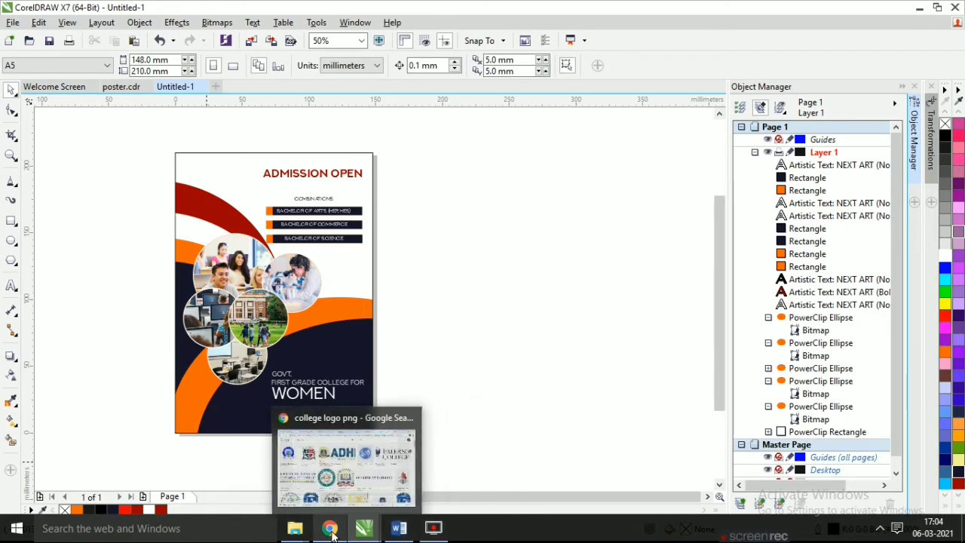
Copy the line (AFTER PUc RESULTS) from the Word document and return to the poster in CorelDRAW.
click(399, 528)
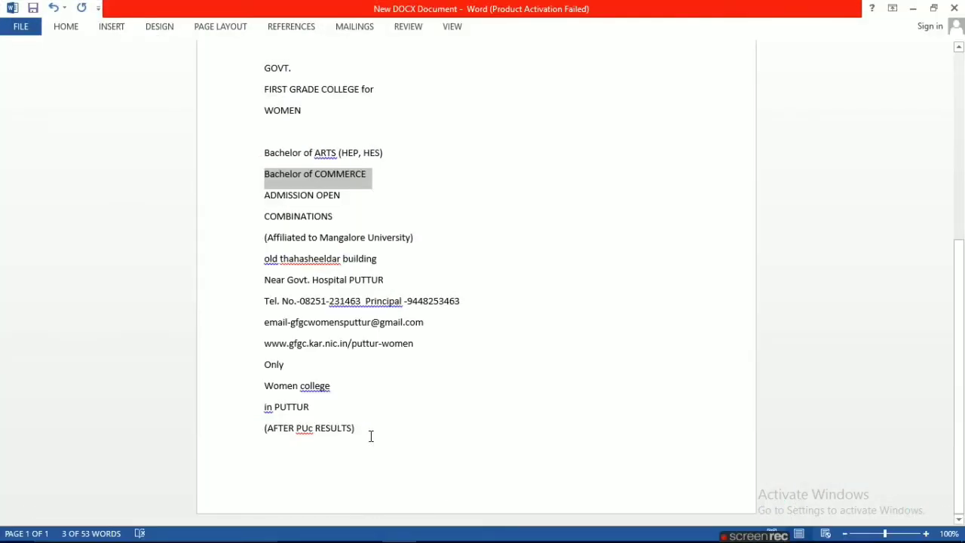
drag(361, 436, 250, 442)
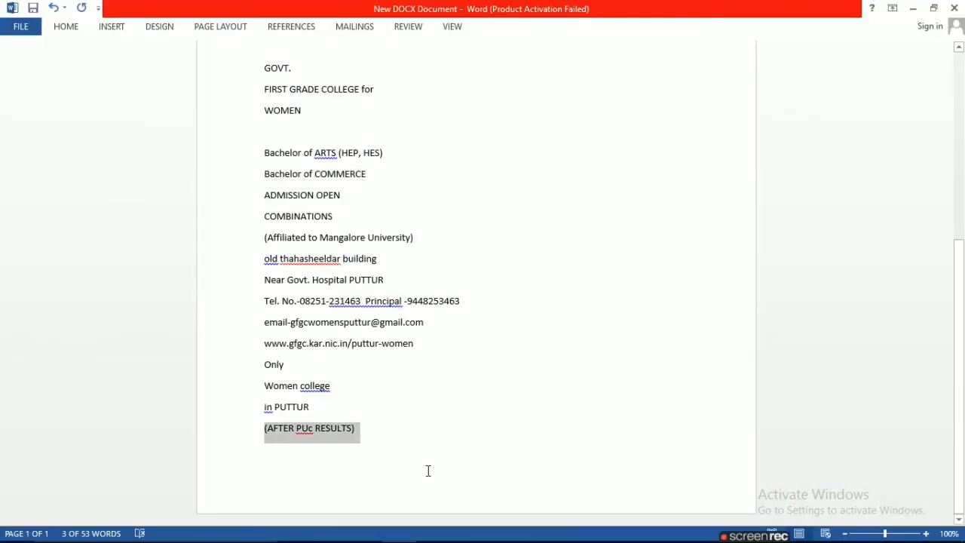
click(912, 8)
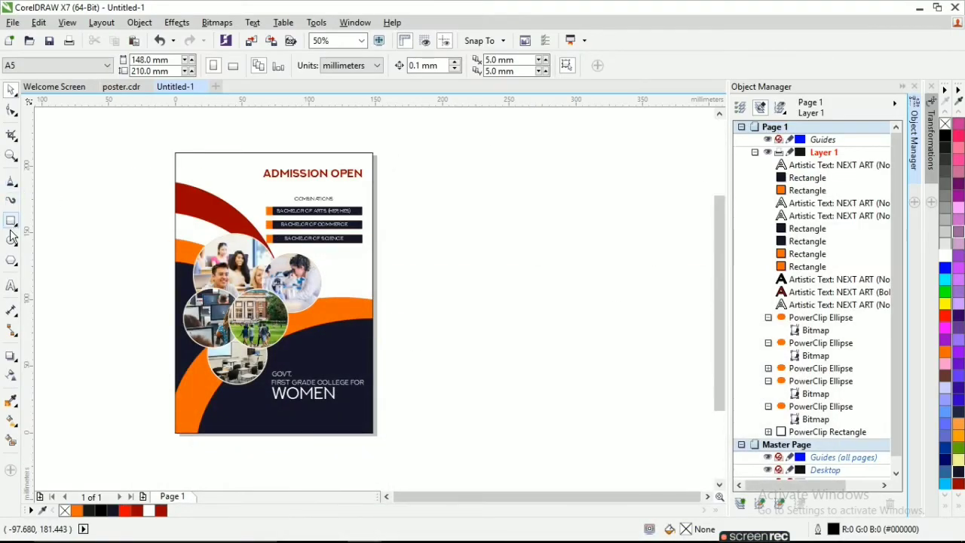
Paste (AFTER PUc RESULTS) as artistic text just under the ADMISSION OPEN heading, maintaining fonts and formatting.
key(F8)
click(313, 188)
key(ctrl+v)
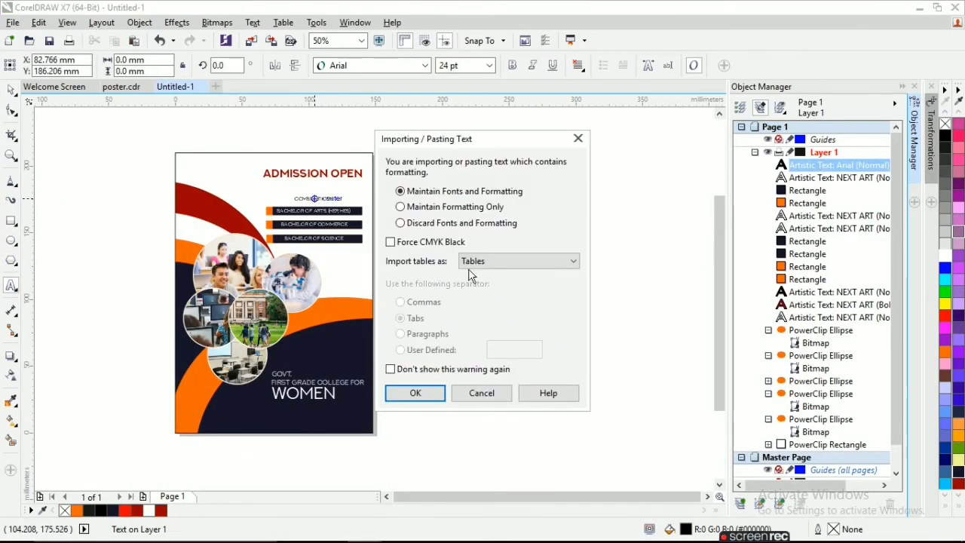
key(Return)
click(10, 89)
Set the (AFTER PUc RESULTS) text to the NEXT ART font and position it centrally just below the ADMISSION OPEN heading.
click(407, 72)
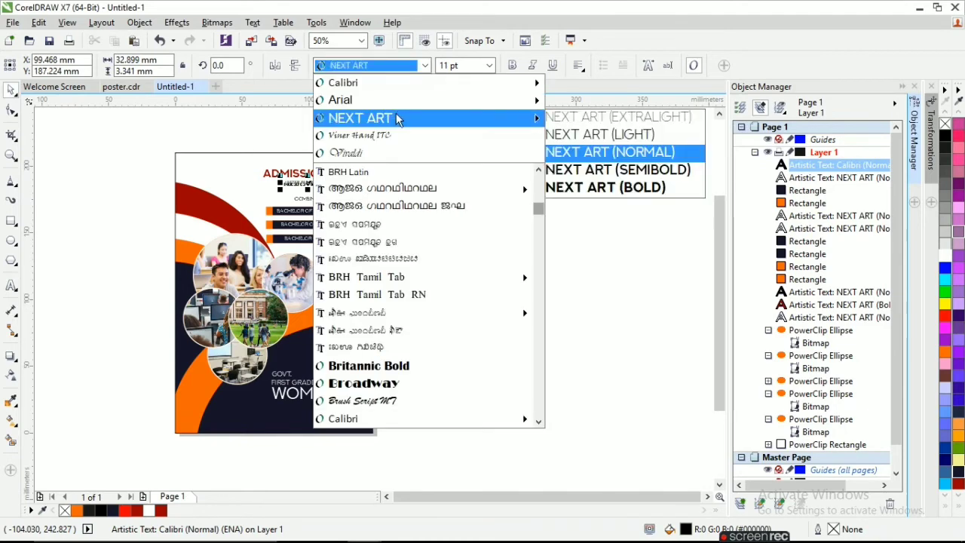
click(396, 115)
scroll(361, 163, up, 2)
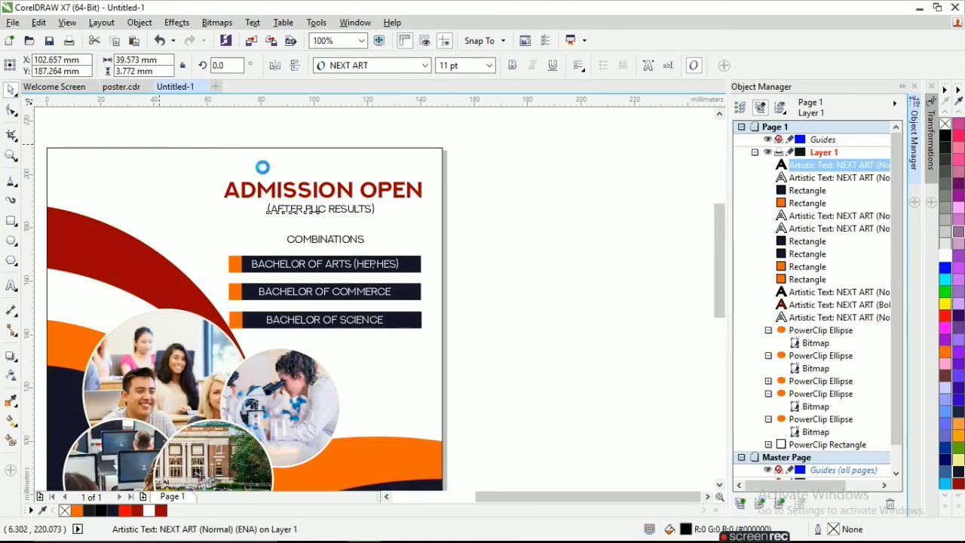
click(529, 236)
click(357, 218)
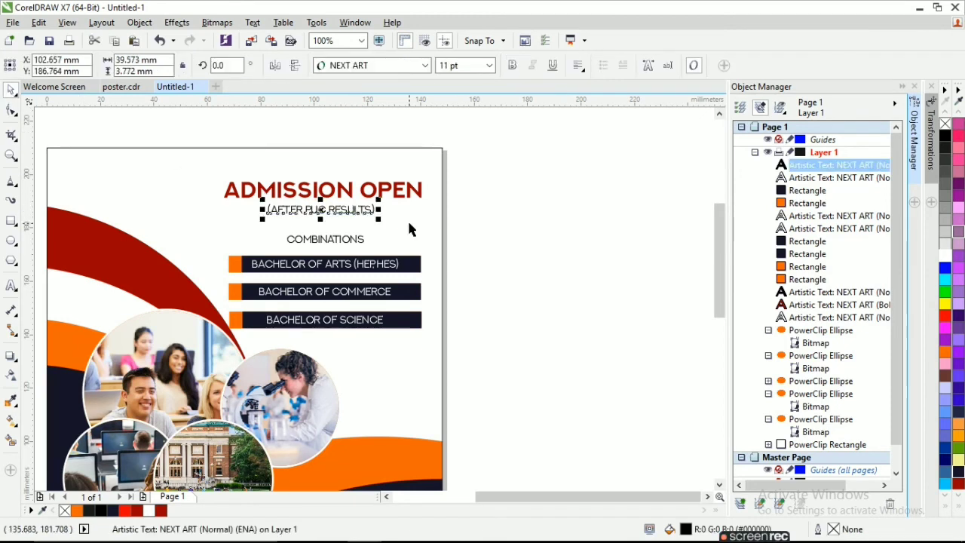
click(489, 234)
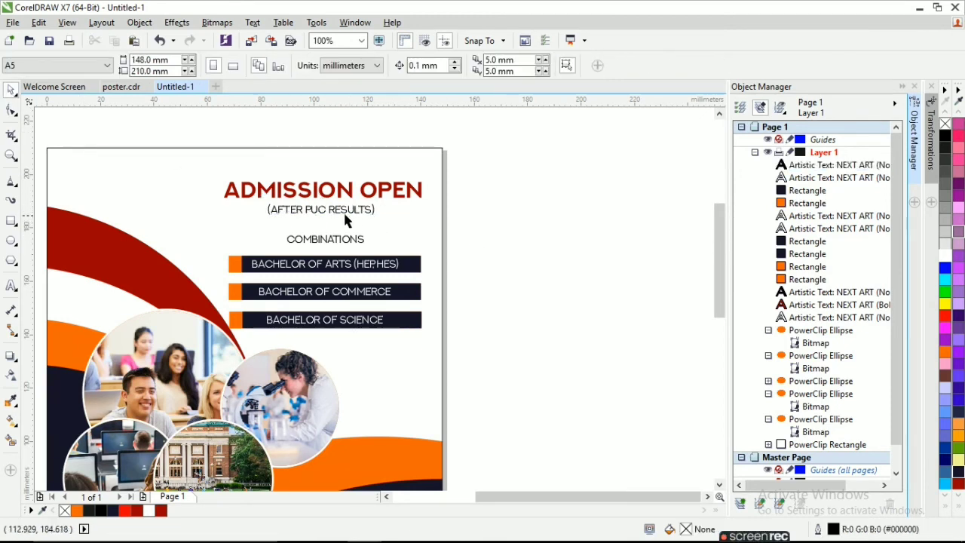
click(216, 173)
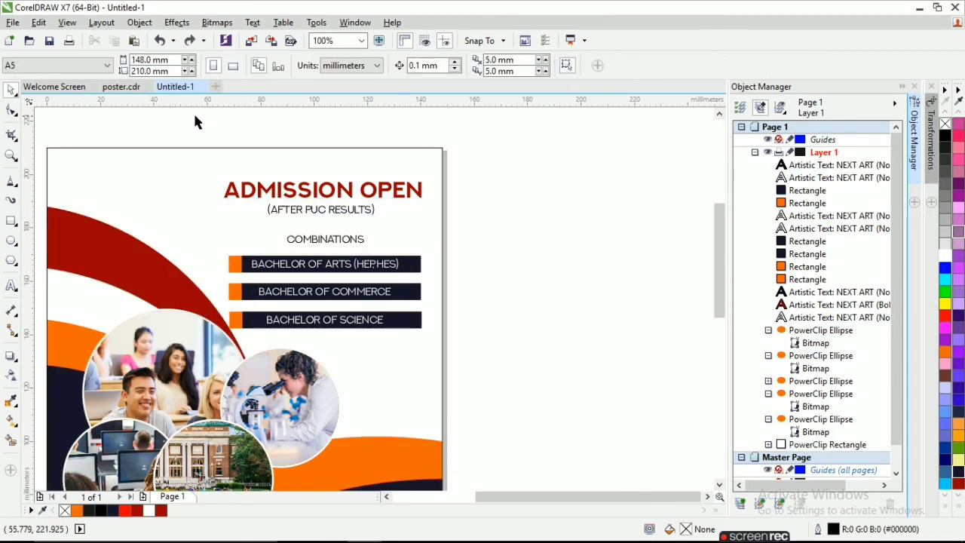
drag(194, 116, 398, 334)
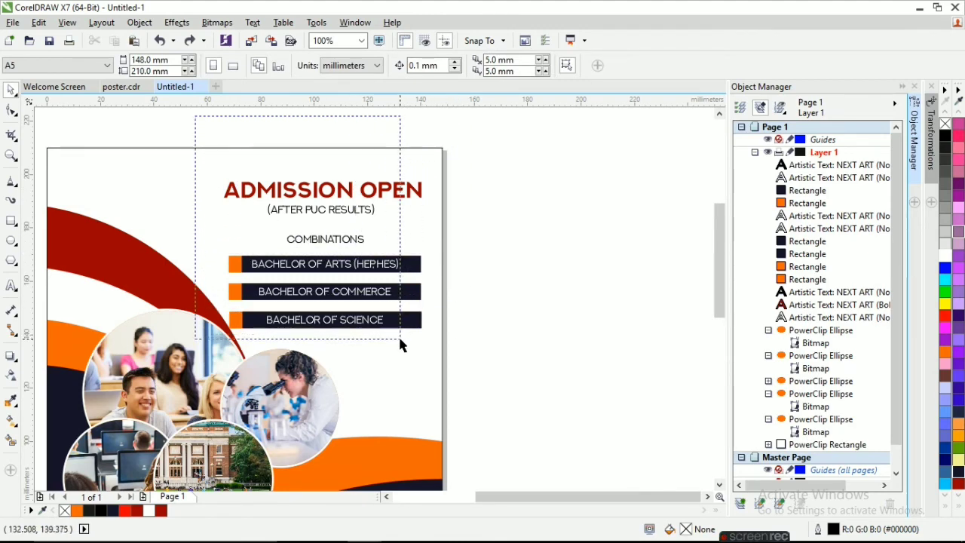
click(554, 342)
Move the COMBINATIONS heading together with the three course bars slightly up, closer to the (AFTER PUC RESULTS) line.
scroll(385, 266, down, 2)
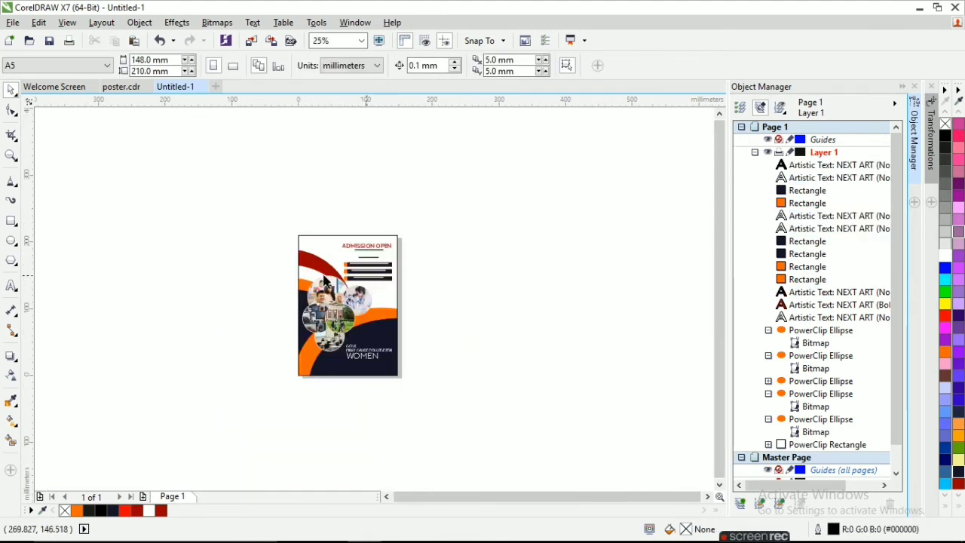
scroll(310, 264, up, 1)
drag(463, 312, 359, 230)
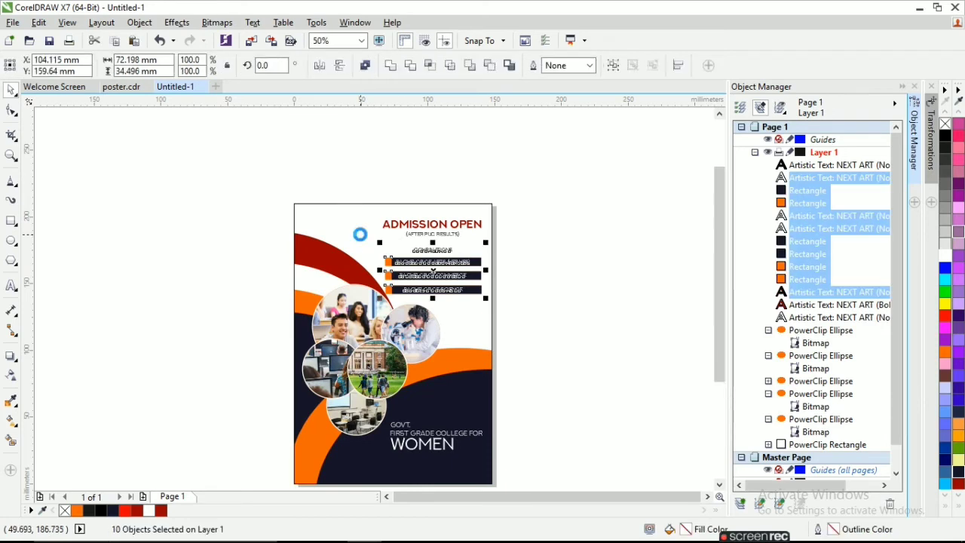
key(Up)
key(Up)
key(Up)
key(Up)
key(Up)
key(Up)
key(Up)
key(Up)
key(Up)
key(Up)
key(Up)
key(Up)
key(Up)
key(Up)
key(Up)
key(Up)
key(Up)
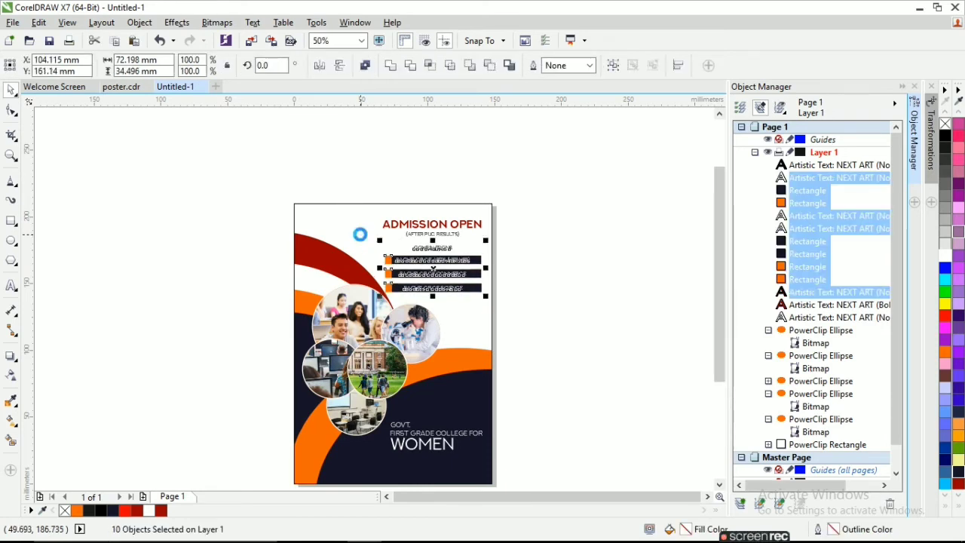
click(566, 369)
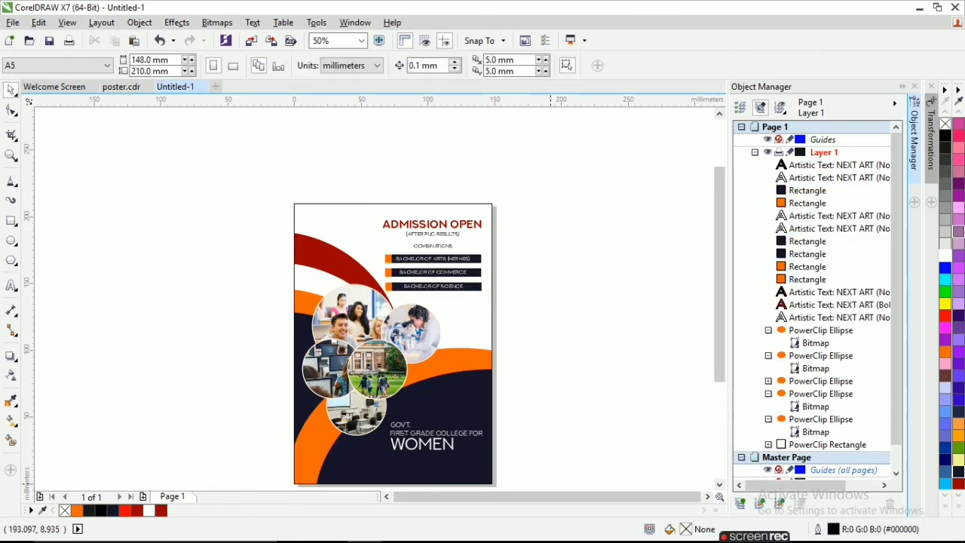
Copy the three lines Only / Women college / in PUTTUR from the Word document and return to the poster in CorelDRAW.
mouse_move(368, 534)
click(399, 528)
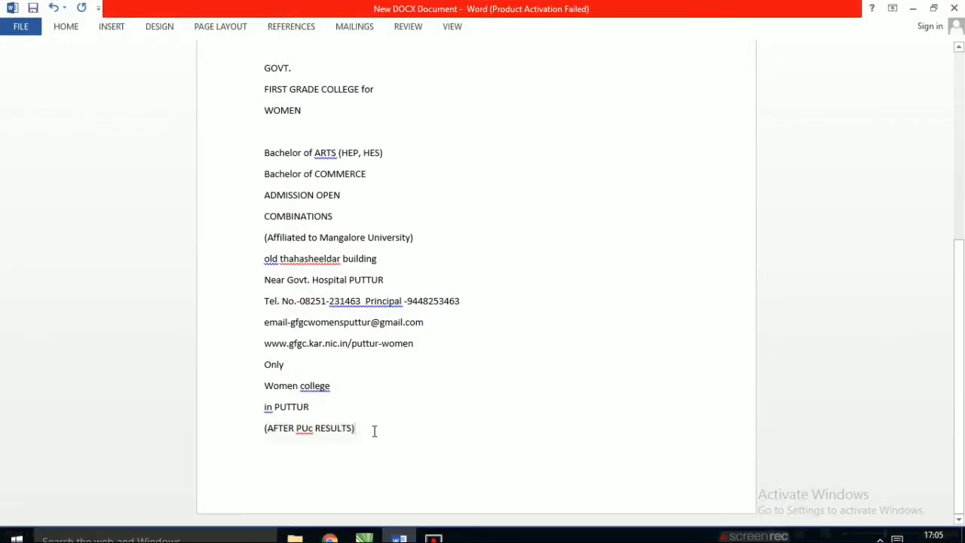
drag(310, 407, 266, 386)
click(913, 8)
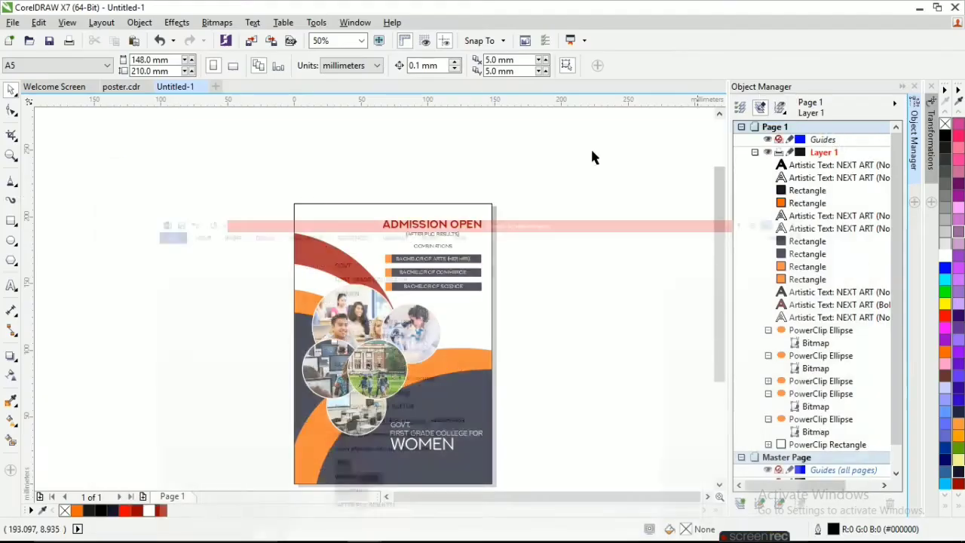
Paste the Only Women college in PUTTUR lines as artistic text in the poster's upper-left corner, maintaining fonts and formatting.
click(302, 216)
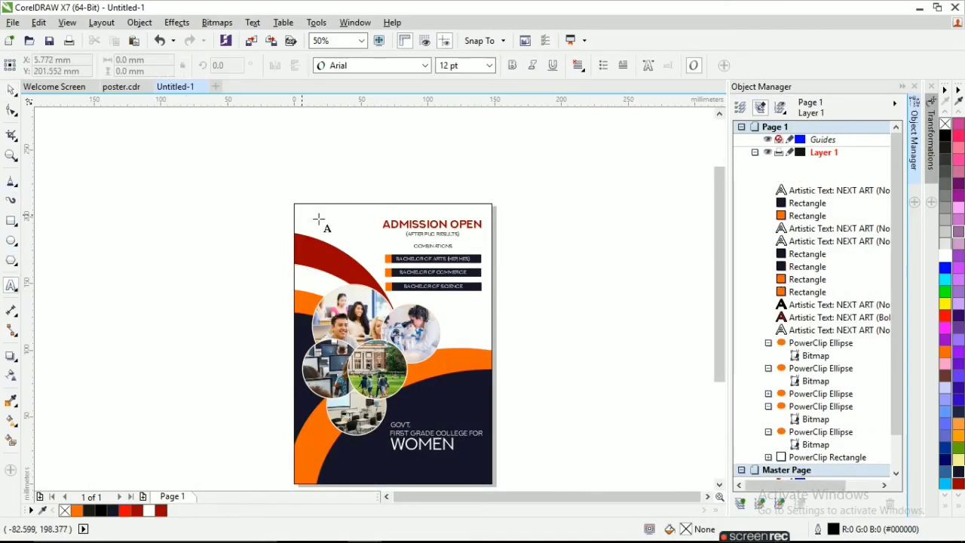
key(ctrl+v)
click(416, 396)
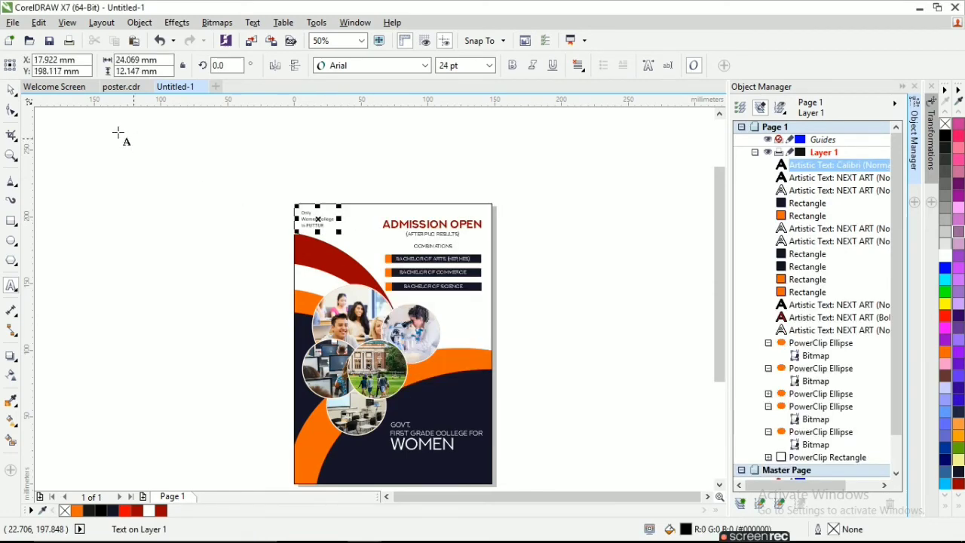
Set the ONLY WOMEN COLLEGE IN PUTTUR text to the NEXT ART (Normal) font.
click(10, 90)
scroll(332, 224, up, 1)
click(411, 65)
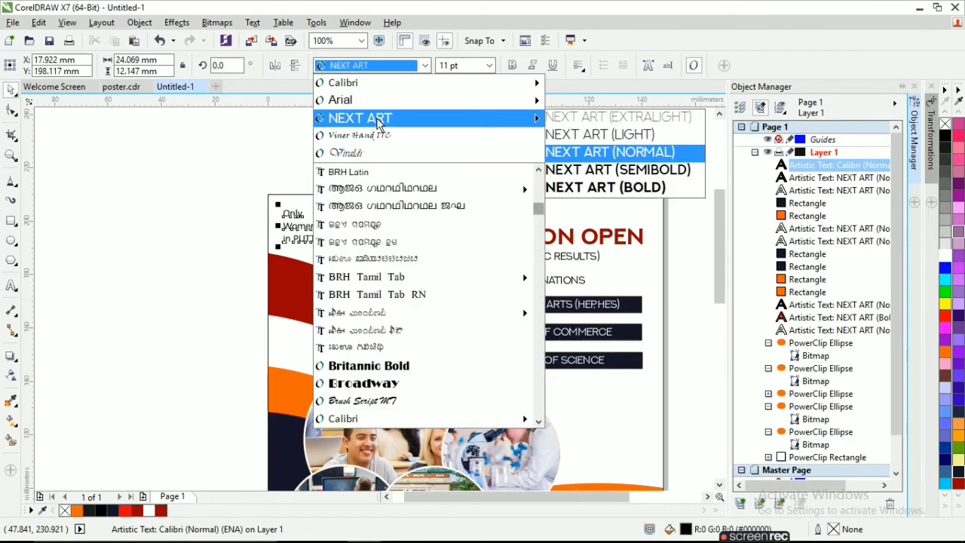
click(603, 151)
scroll(350, 245, up, 1)
click(351, 249)
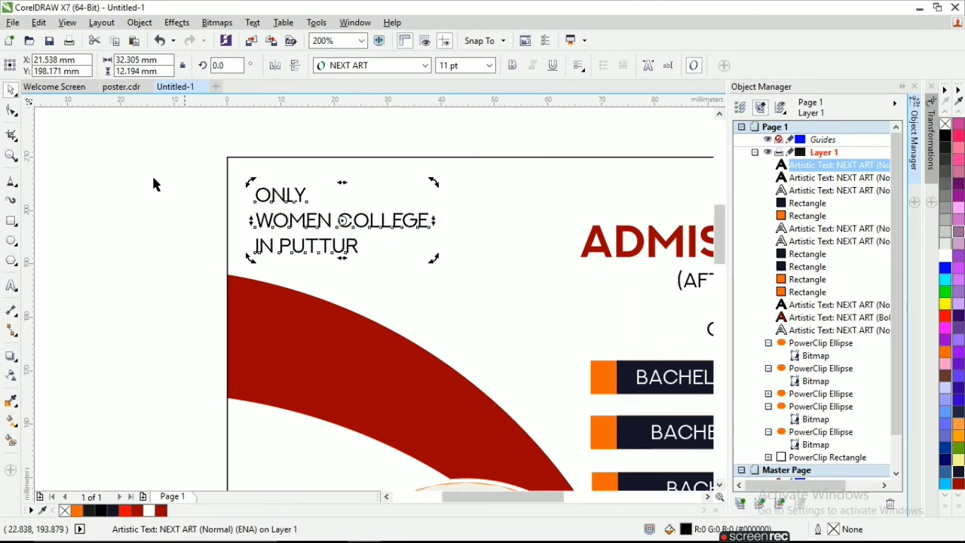
click(88, 186)
Reduce only the word ONLY in the corner text to a font size of 9 pt.
double_click(272, 198)
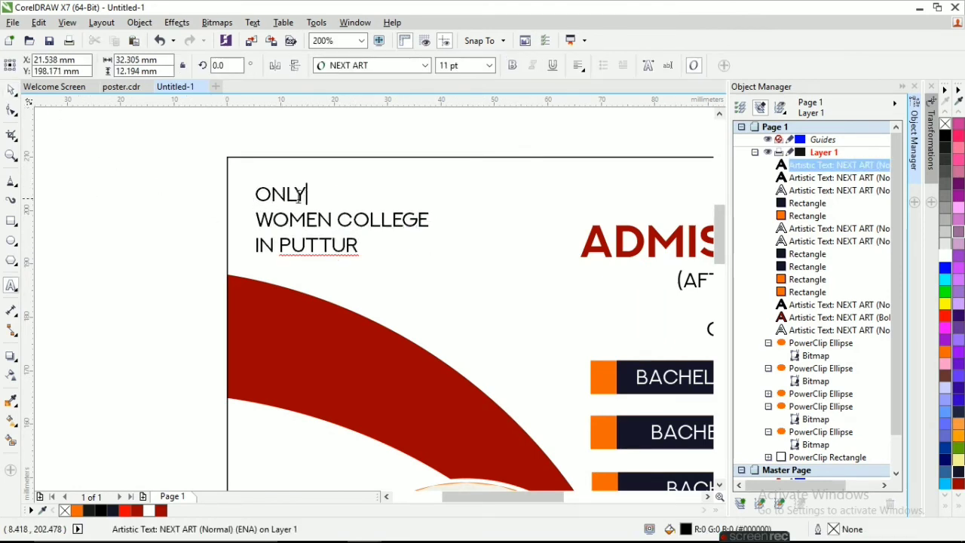
drag(308, 195, 255, 195)
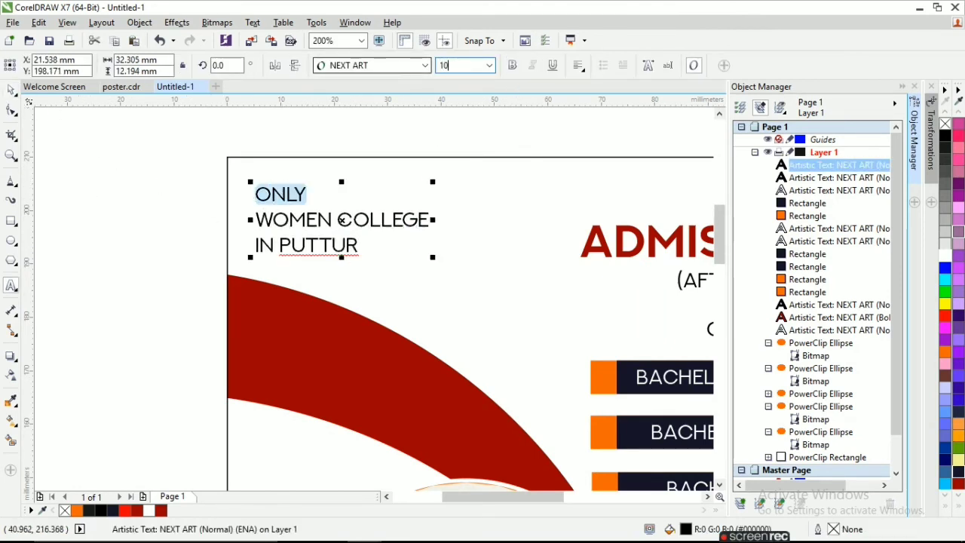
key(Return)
click(456, 66)
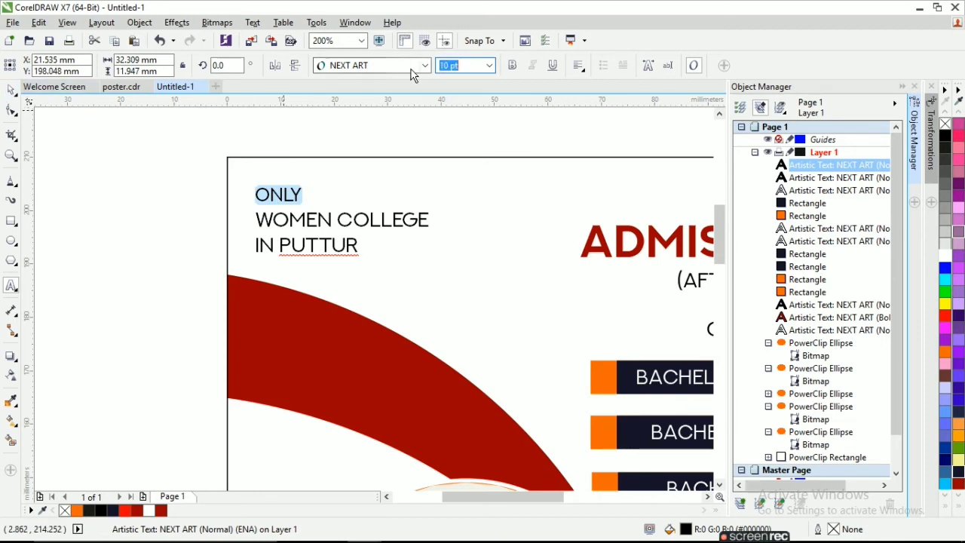
text(9)
key(Return)
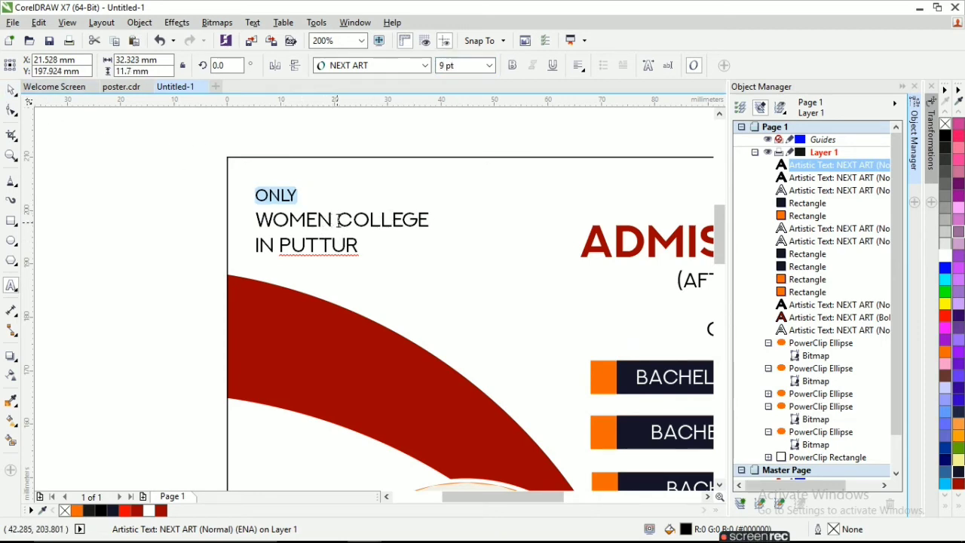
Shift the corner text slightly to the right and reduce the font size of the word COLLEGE.
mouse_move(332, 220)
mouse_down()
mouse_move(355, 215)
mouse_move(348, 221)
mouse_up()
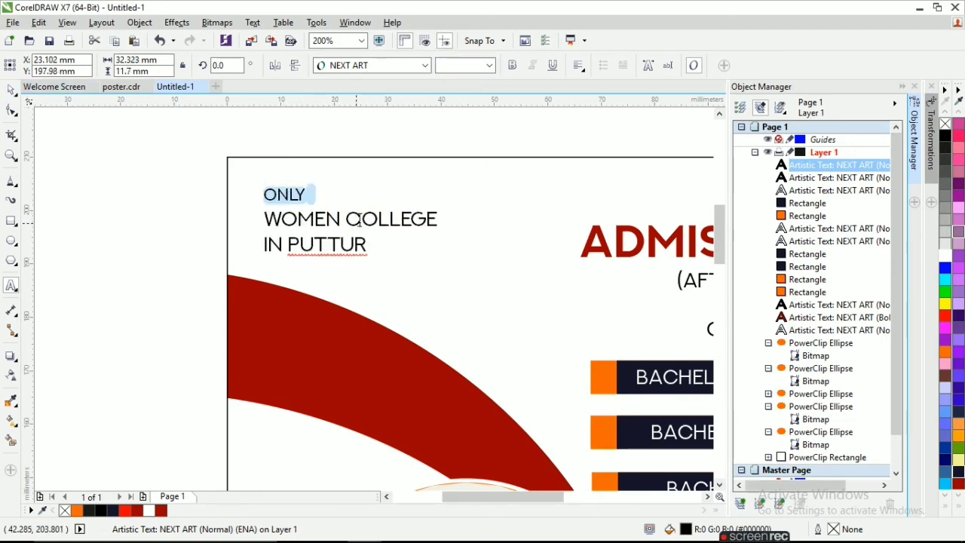
double_click(360, 221)
click(470, 68)
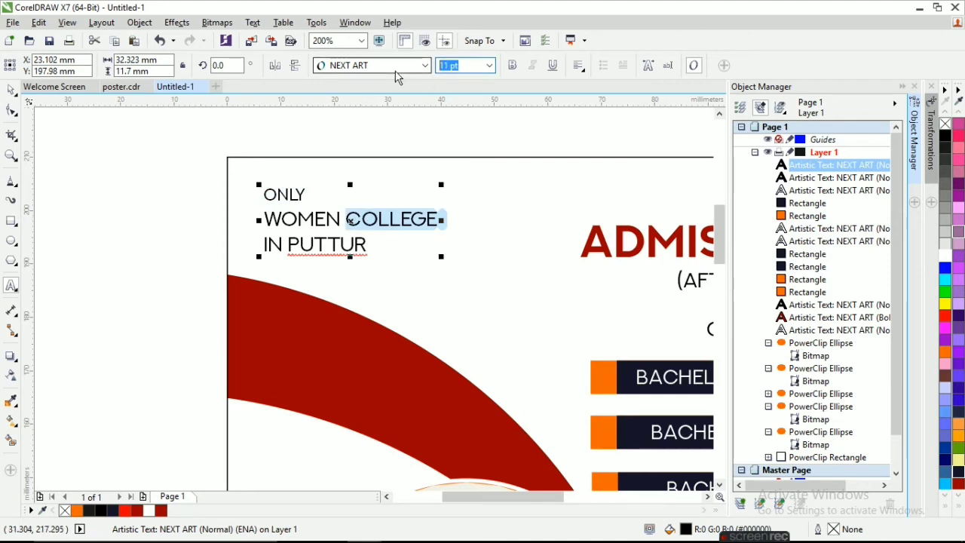
key(Return)
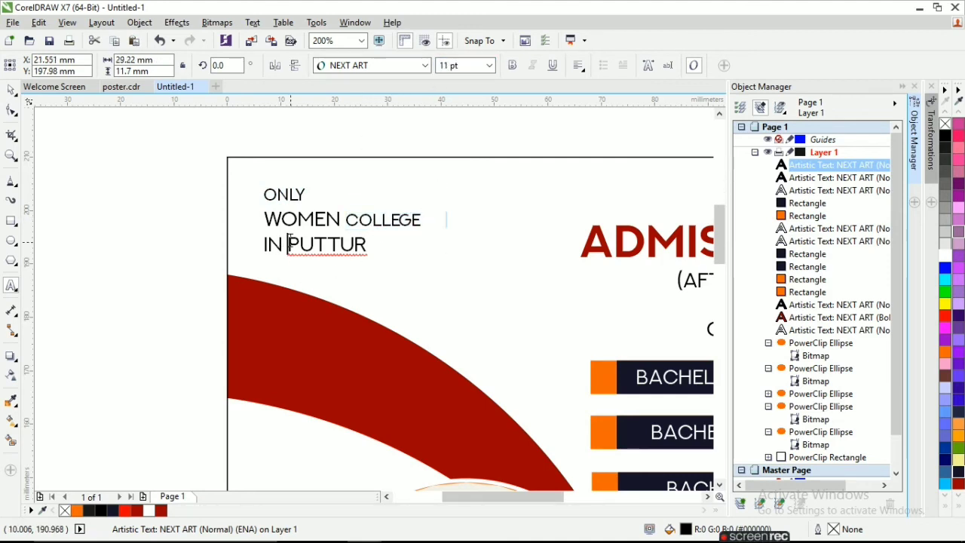
Set the word PUTTUR in the corner text to 12 pt and make it bold.
double_click(291, 245)
click(472, 68)
text(1)
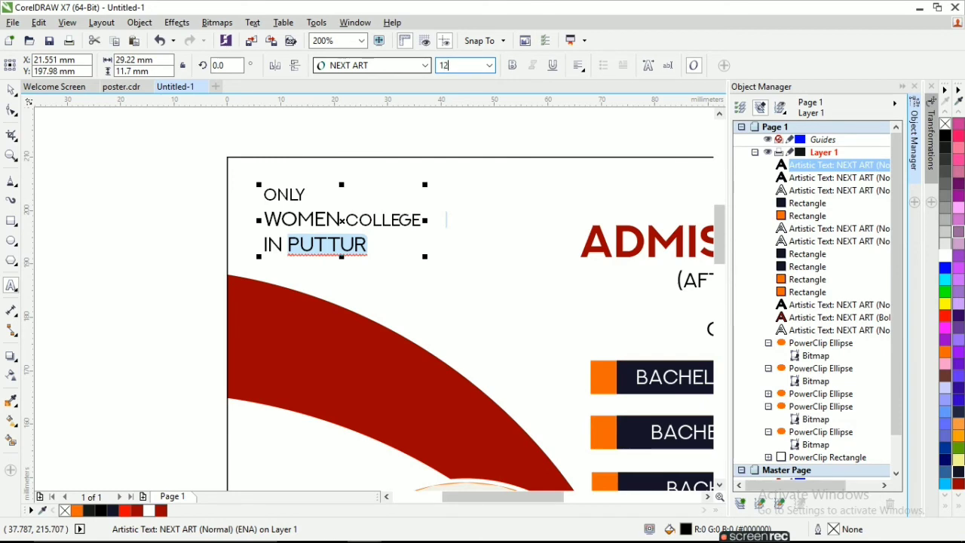
text(2)
key(Return)
click(512, 64)
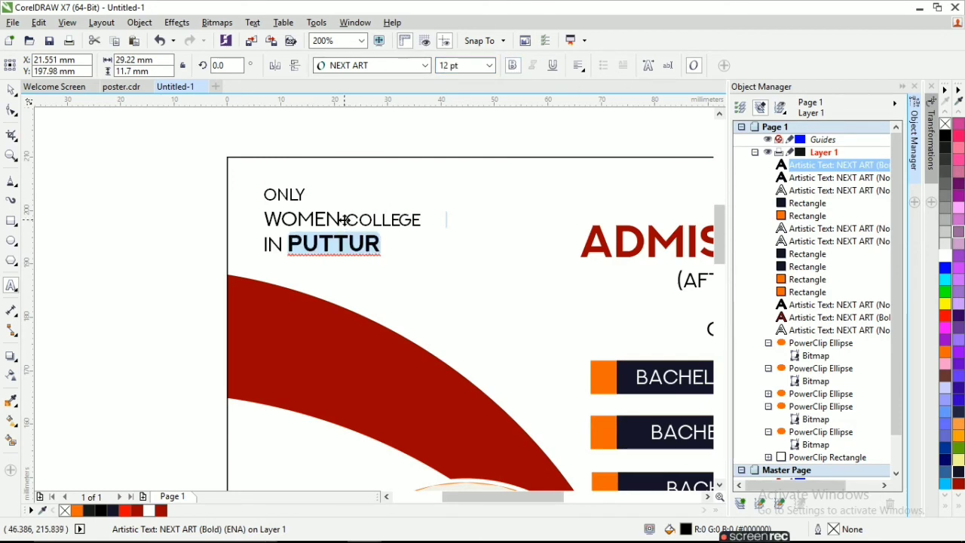
click(339, 217)
drag(339, 216, 272, 218)
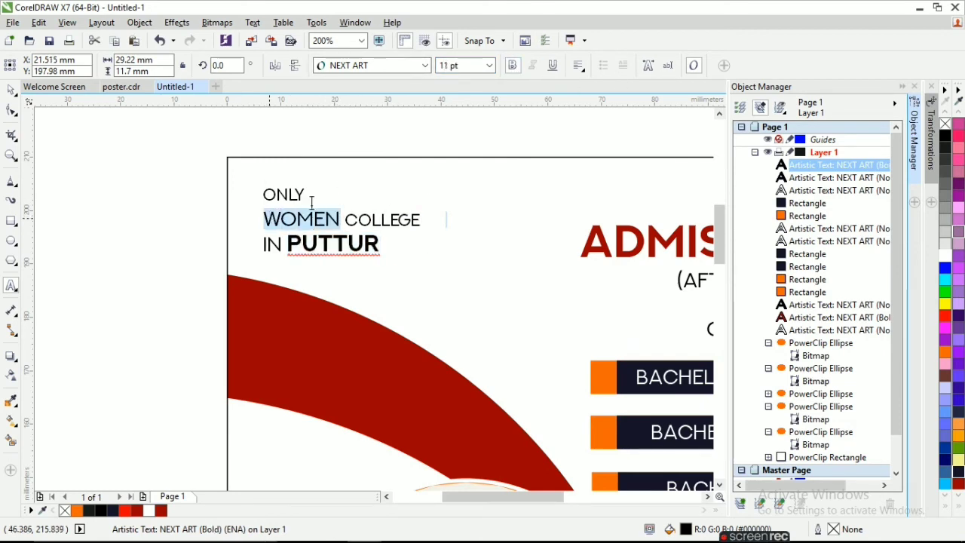
key(ctrl+z)
key(ctrl+space)
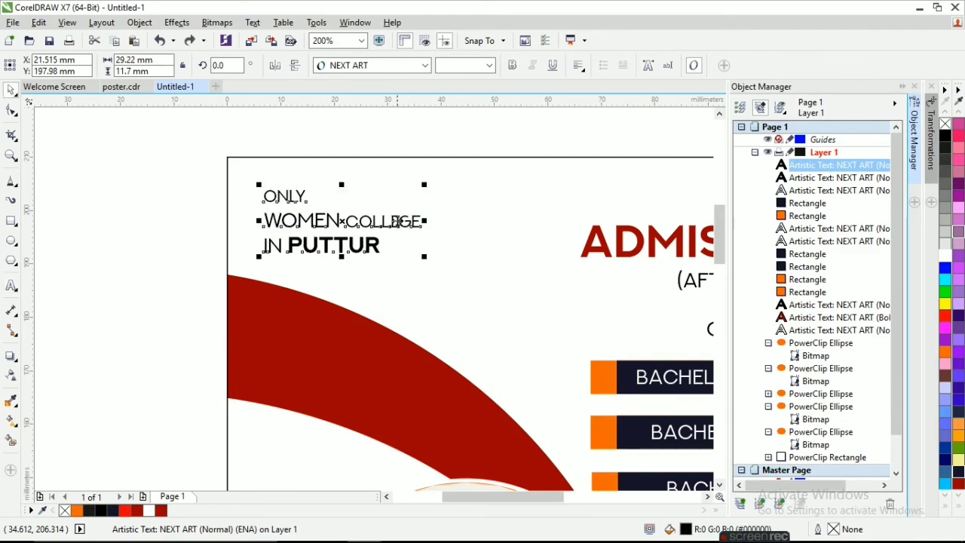
double_click(314, 218)
Bring the line (Affiliated to Mangalore University) from Word into CorelDRAW as artistic text beside the poster, maintaining fonts and formatting.
key(alt+Tab)
click(914, 7)
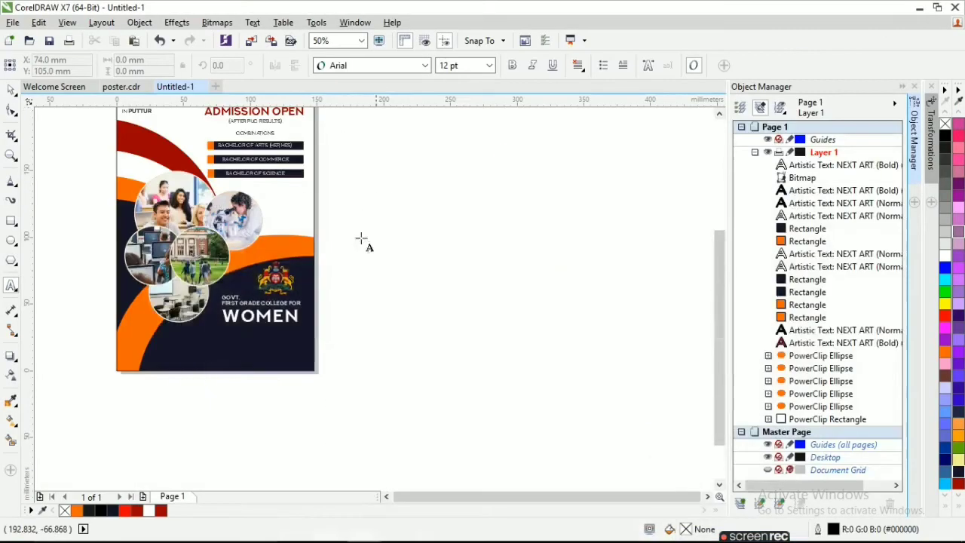
click(371, 327)
key(ctrl+v)
click(415, 394)
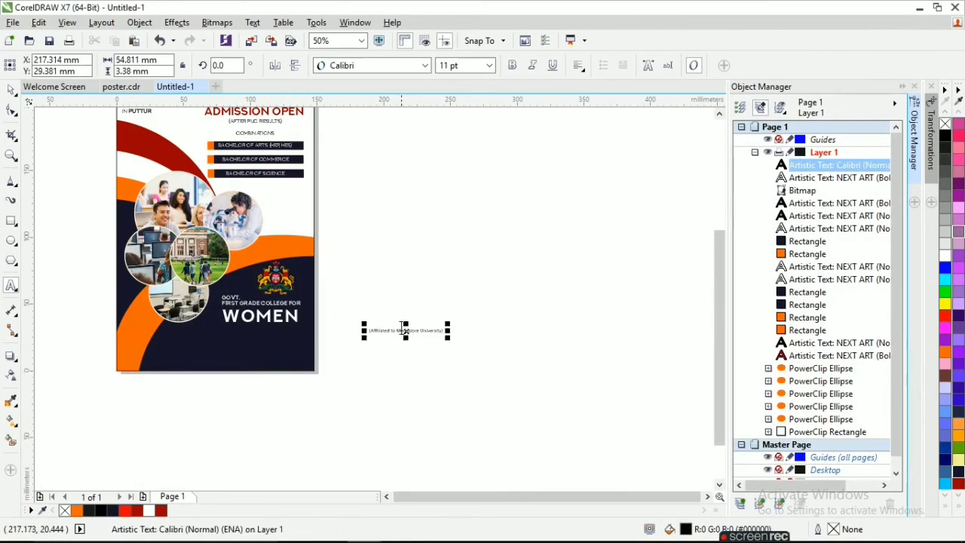
Place the affiliation line below WOMEN on the dark area, fill it with orange and set it to the NEXT ART font.
drag(406, 334, 253, 338)
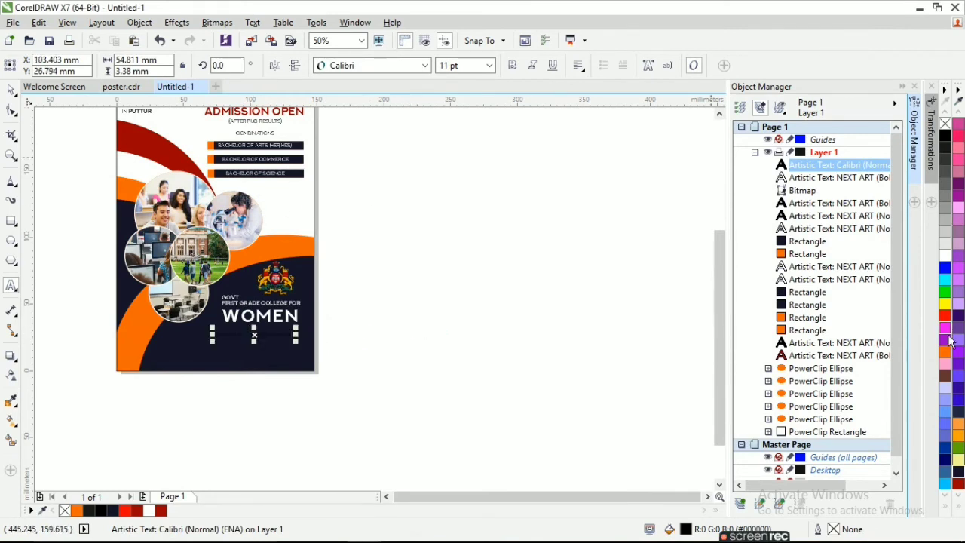
click(945, 352)
click(11, 91)
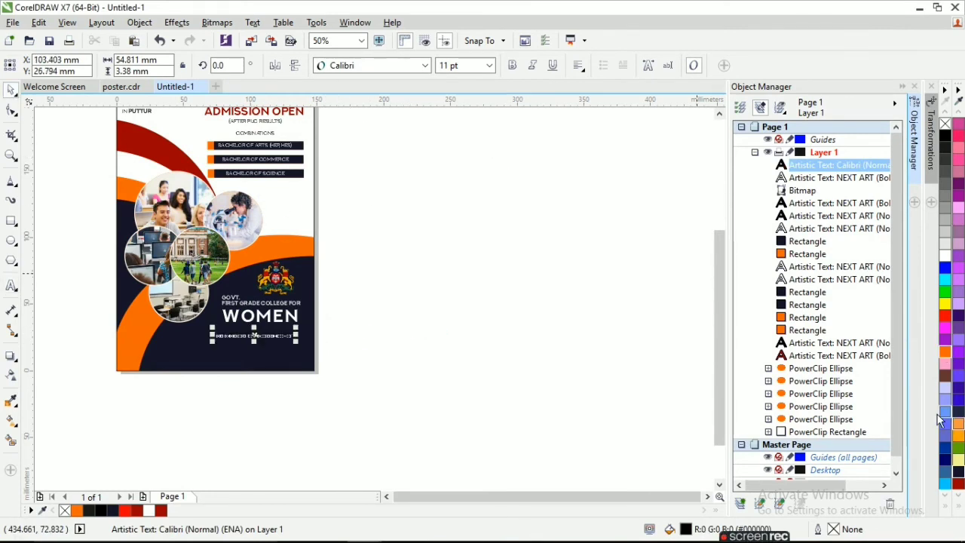
click(320, 69)
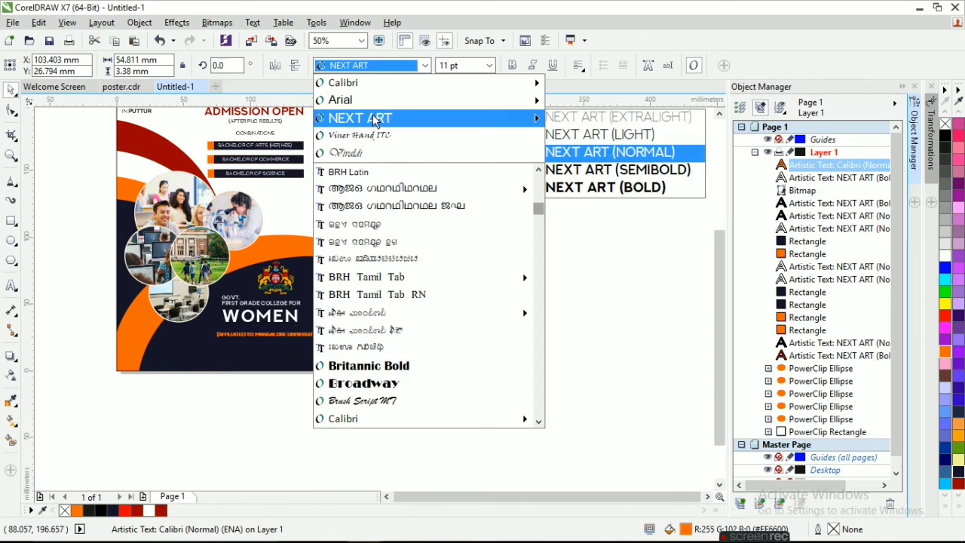
click(372, 114)
Set the affiliation line to 9 pt and align it horizontally centred with the college name, just below WOMEN.
scroll(267, 332, up, 2)
drag(255, 349, 229, 342)
text(9)
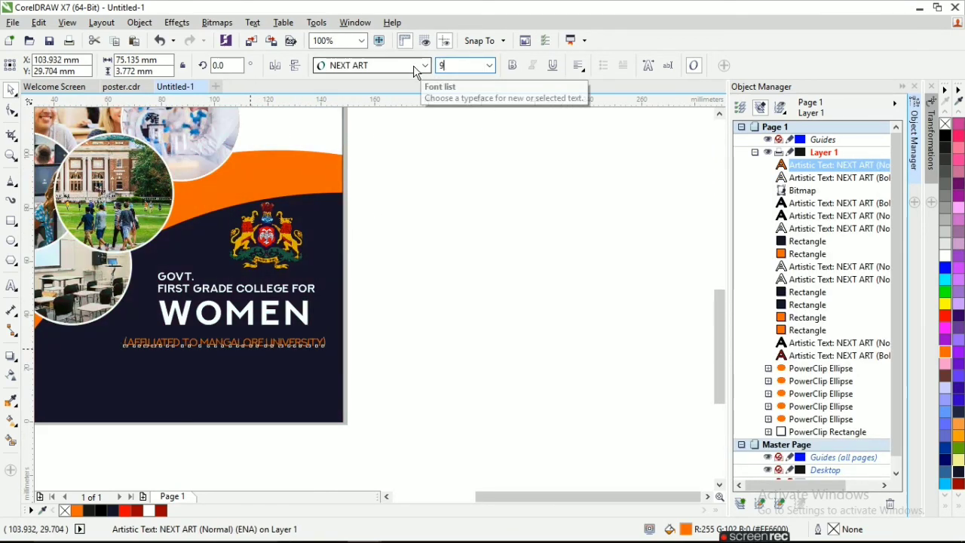
key(Return)
drag(423, 372, 125, 289)
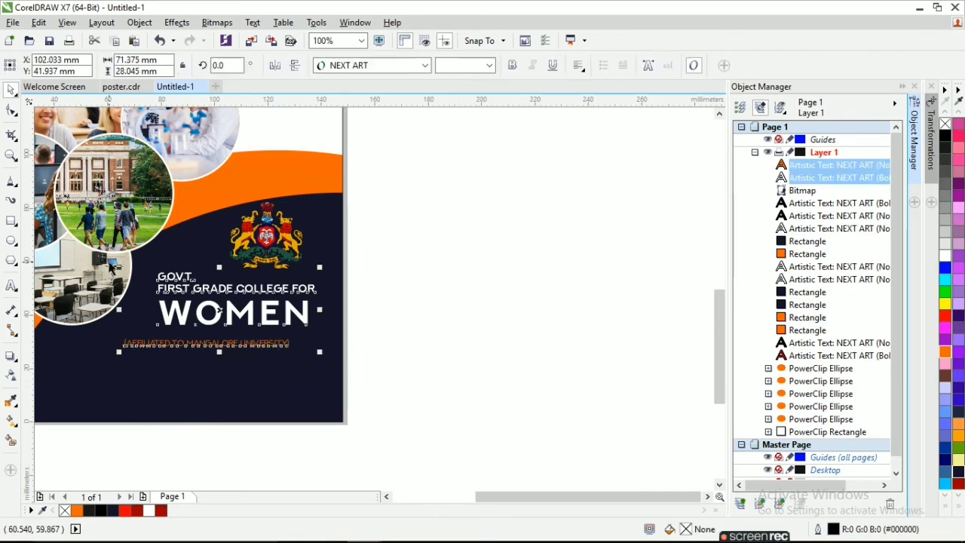
key(c)
click(420, 370)
scroll(404, 360, down, 2)
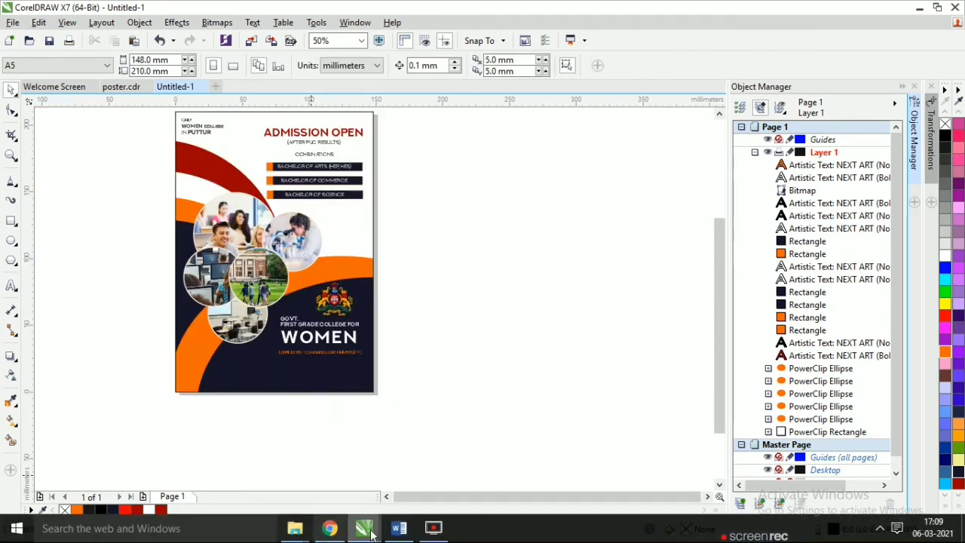
Copy the five address, phone, e-mail and website lines from the Word document and return to the poster in CorelDRAW.
click(398, 530)
drag(426, 349, 252, 259)
key(alt+Tab)
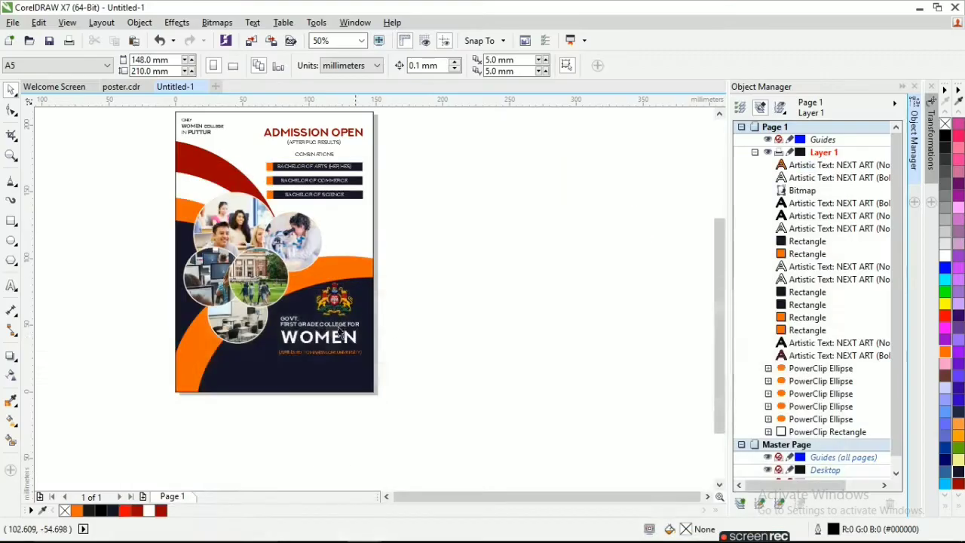
Paste the contact lines as artistic text, maintaining fonts and formatting, and place them at the poster's bottom below the affiliation line.
click(468, 398)
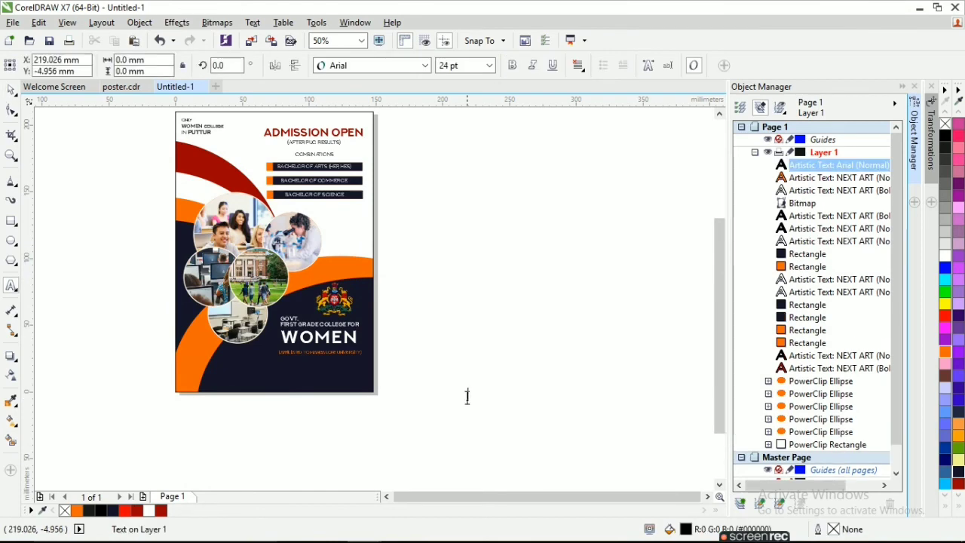
key(ctrl+v)
key(Return)
drag(519, 411, 350, 390)
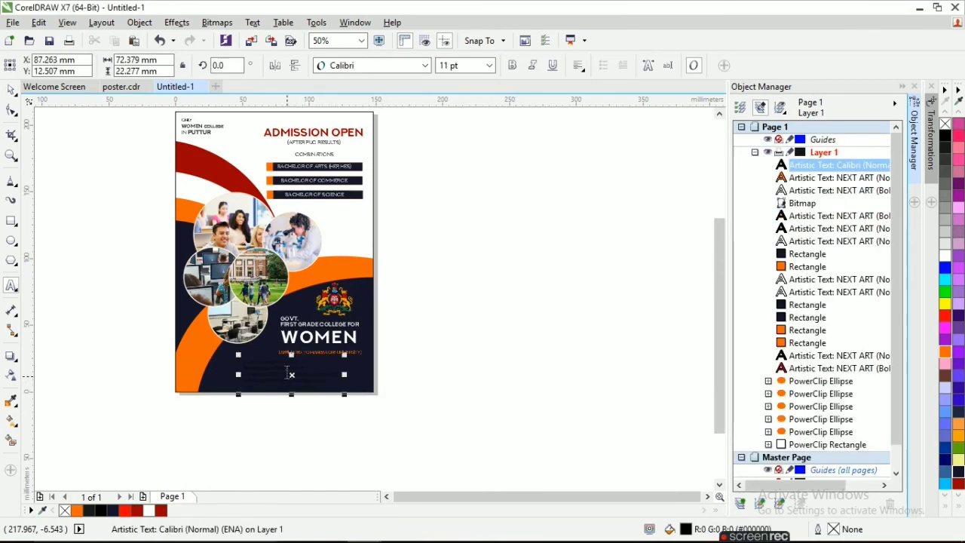
Set the contact lines to the NEXT ART font and fill them with orange.
scroll(292, 375, up, 2)
click(425, 65)
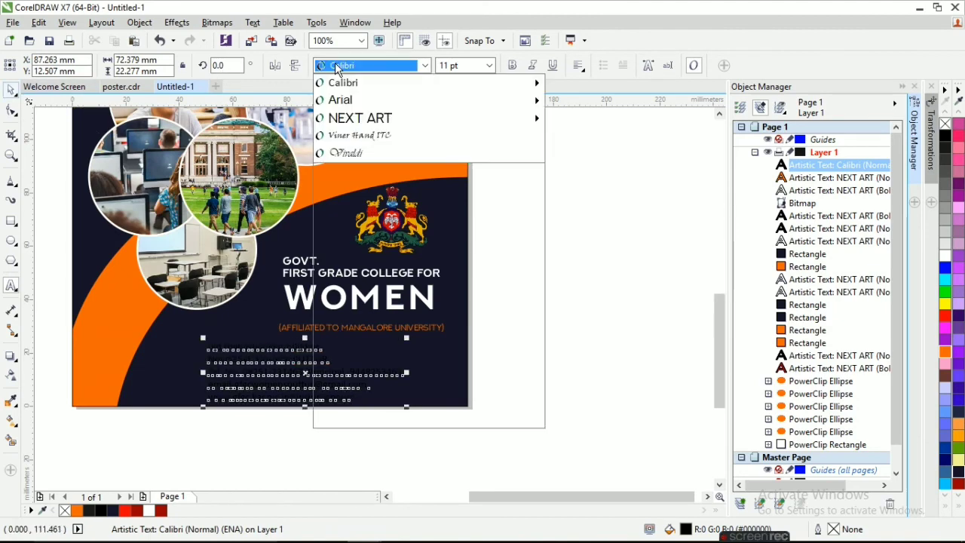
click(389, 121)
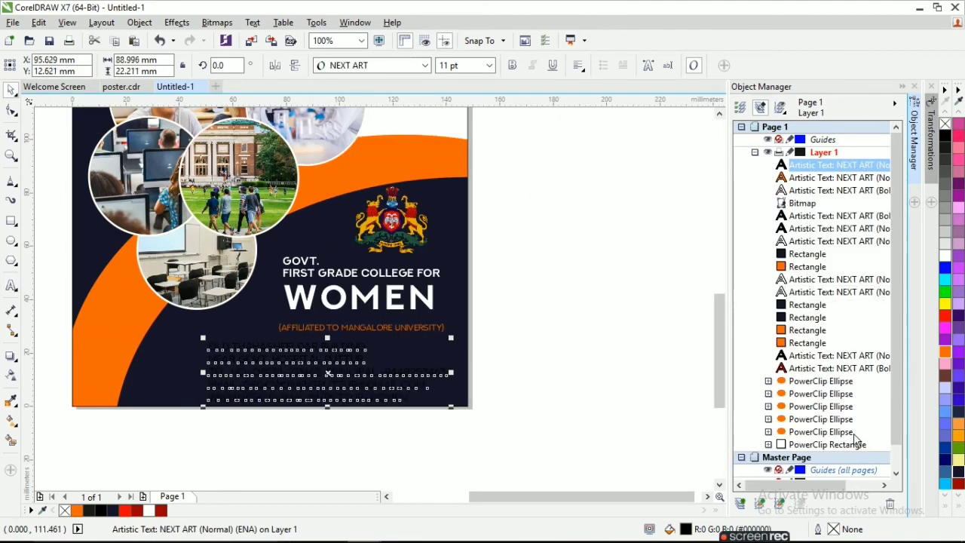
click(945, 353)
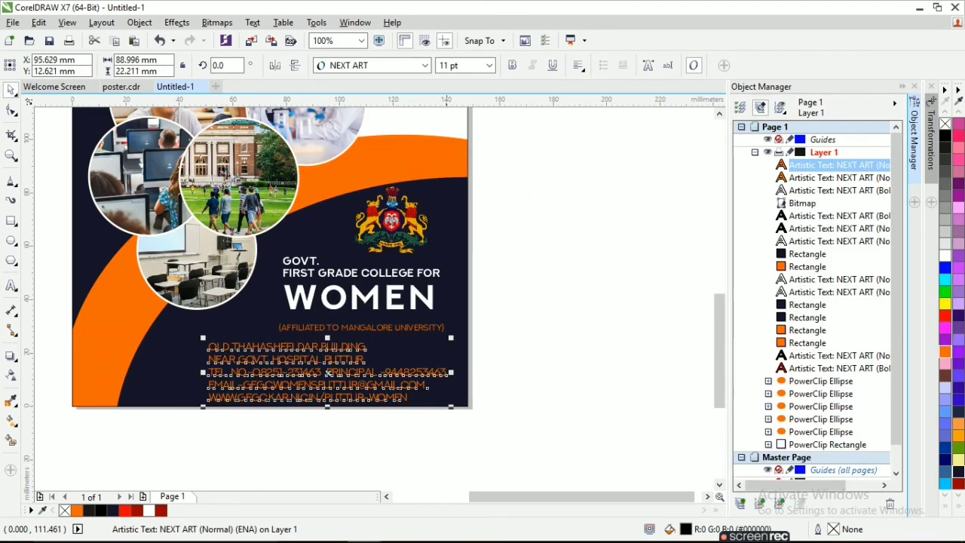
click(541, 236)
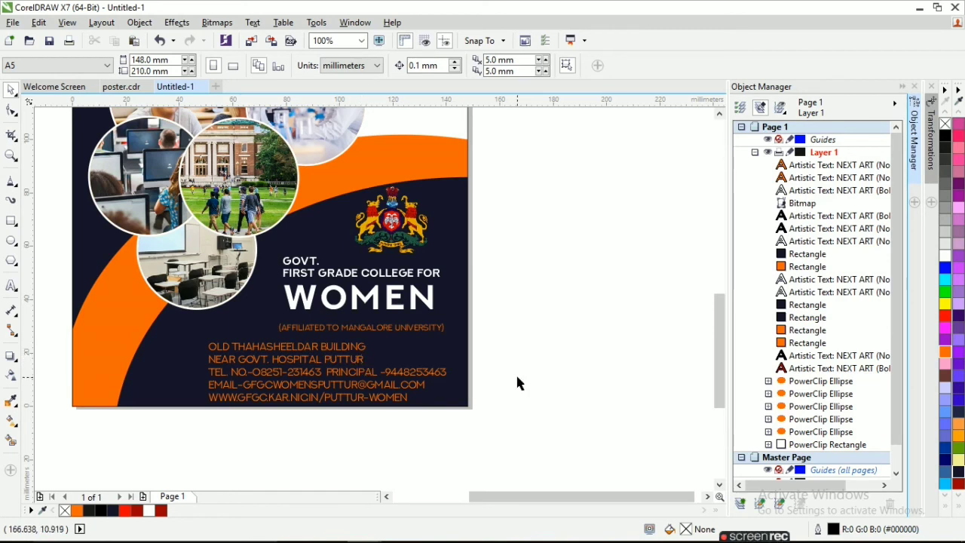
click(363, 365)
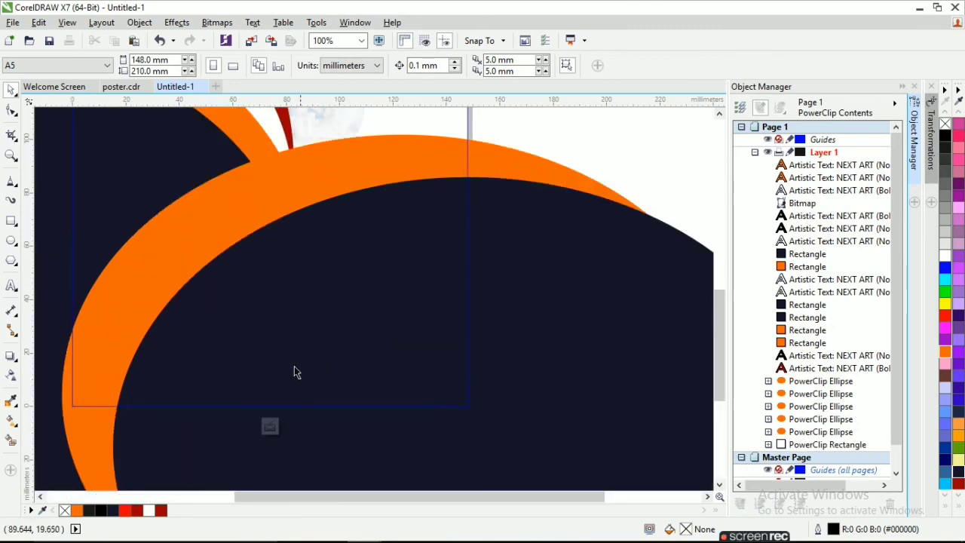
click(271, 427)
click(482, 379)
Fill the two address lines of the contact text with white.
click(414, 387)
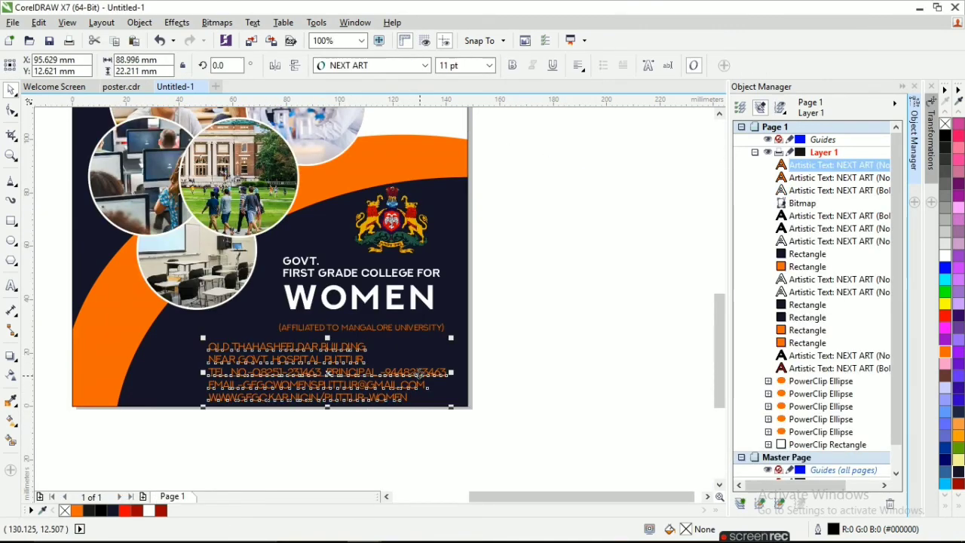
double_click(328, 372)
drag(369, 359, 209, 346)
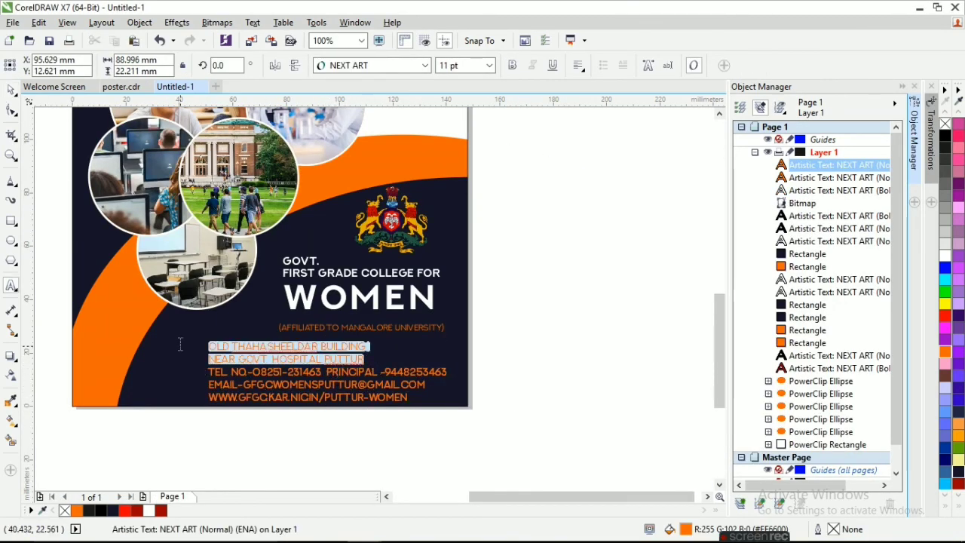
click(946, 259)
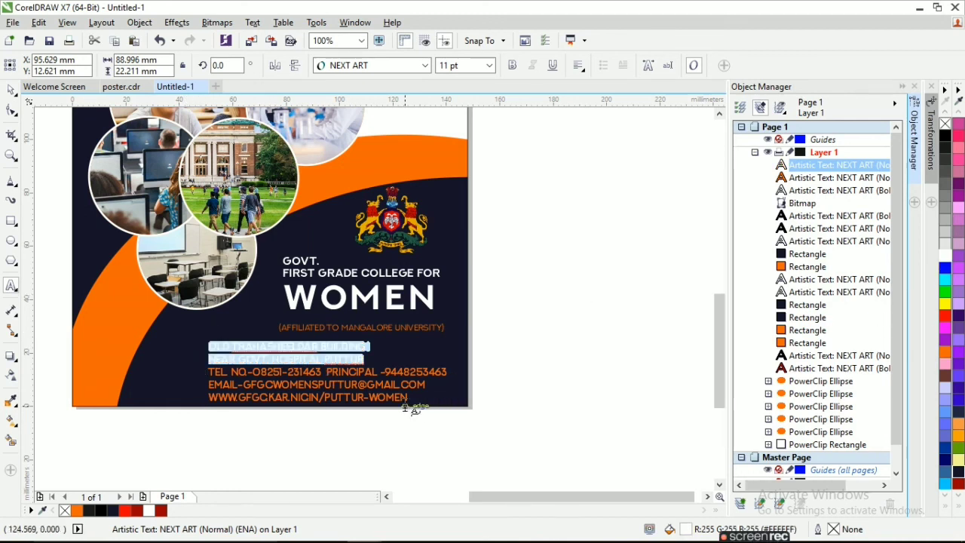
Right-align the contact text and shift it slightly so its edge lines up with the college name above.
mouse_move(817, 532)
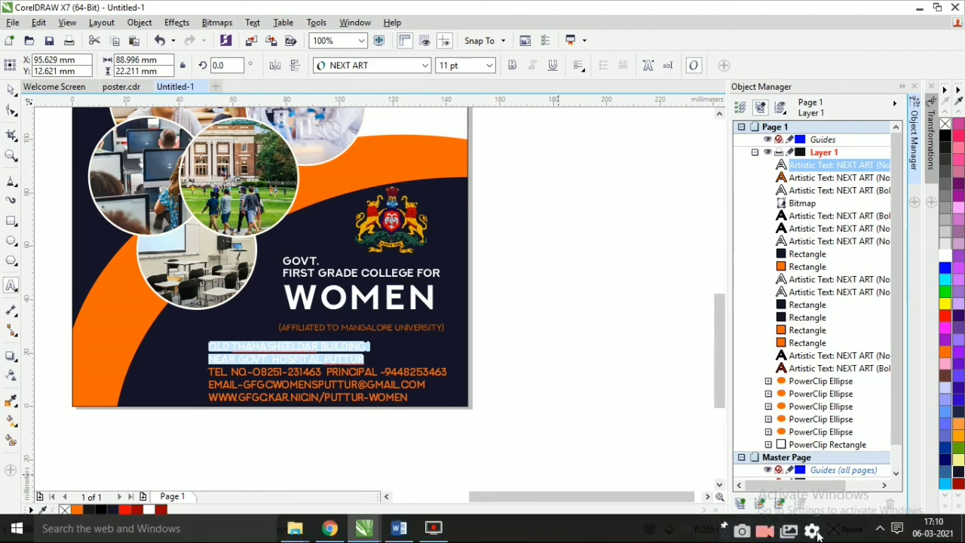
click(578, 65)
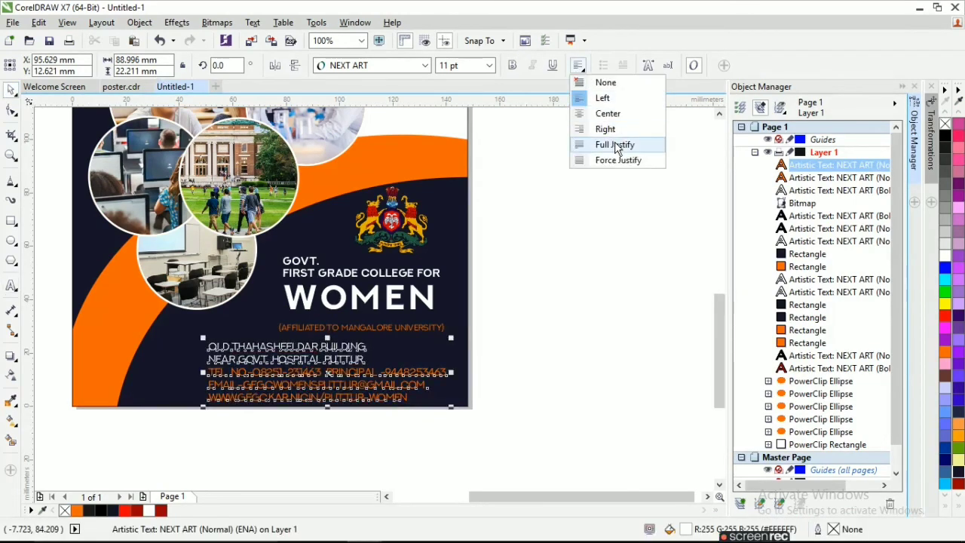
click(606, 129)
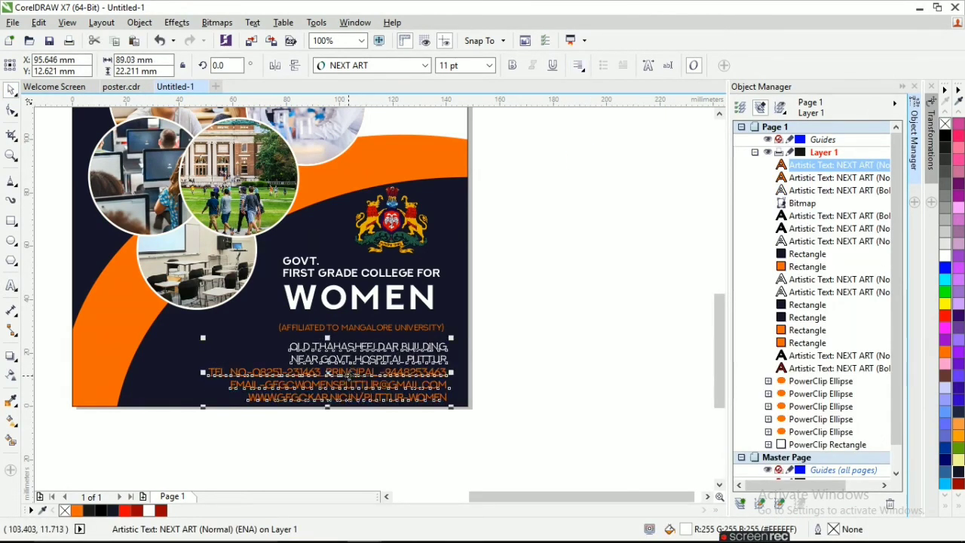
drag(393, 361, 320, 370)
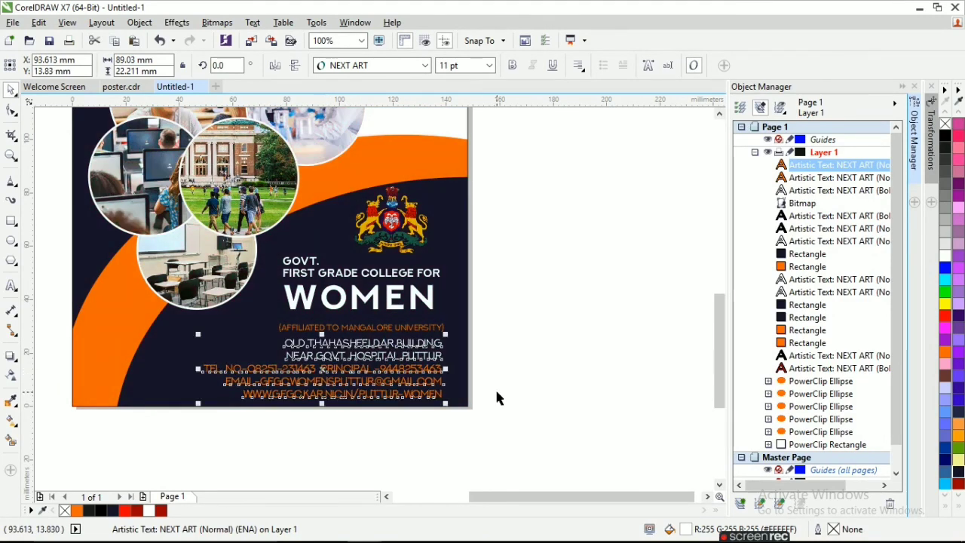
click(495, 390)
Insert a blank line below the address lines and join the website onto the end of the e-mail line.
scroll(368, 391, up, 1)
double_click(300, 357)
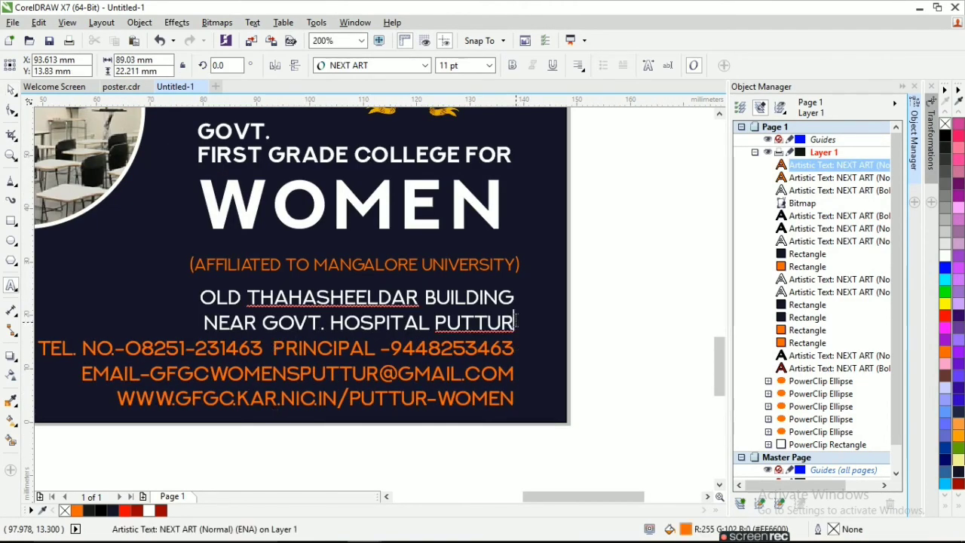
click(515, 322)
key(Return)
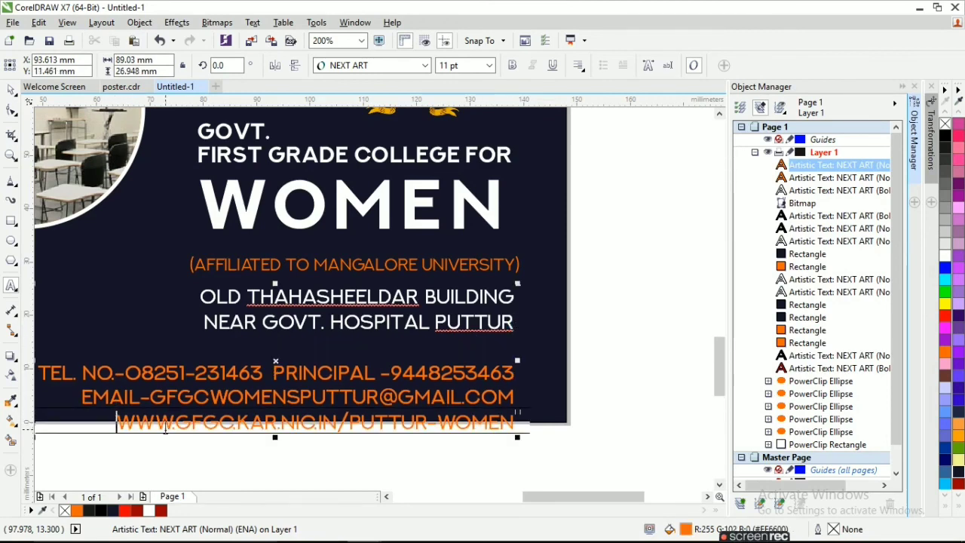
key(BackSpace)
scroll(416, 403, down, 1)
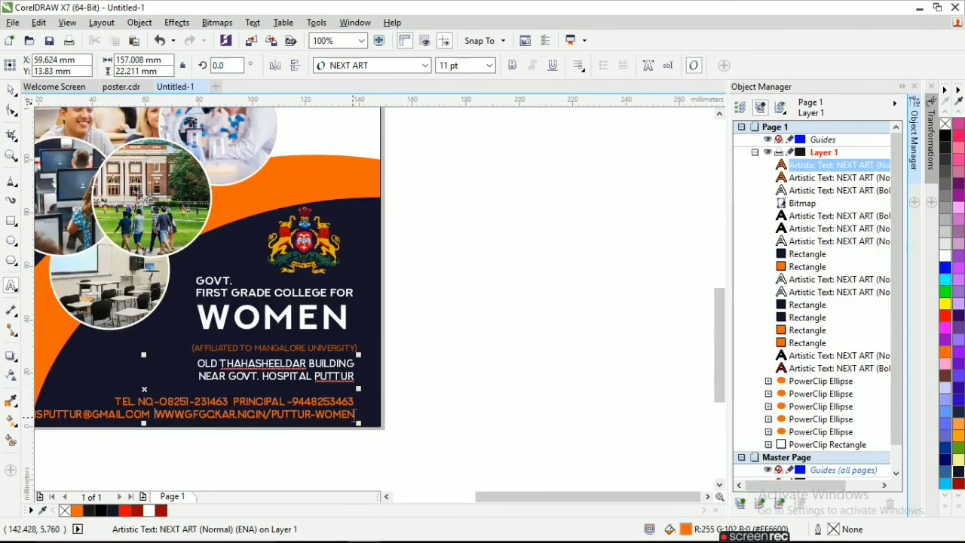
Set the combined e-mail and website line to 8 pt and fill it with white.
drag(356, 414, 103, 421)
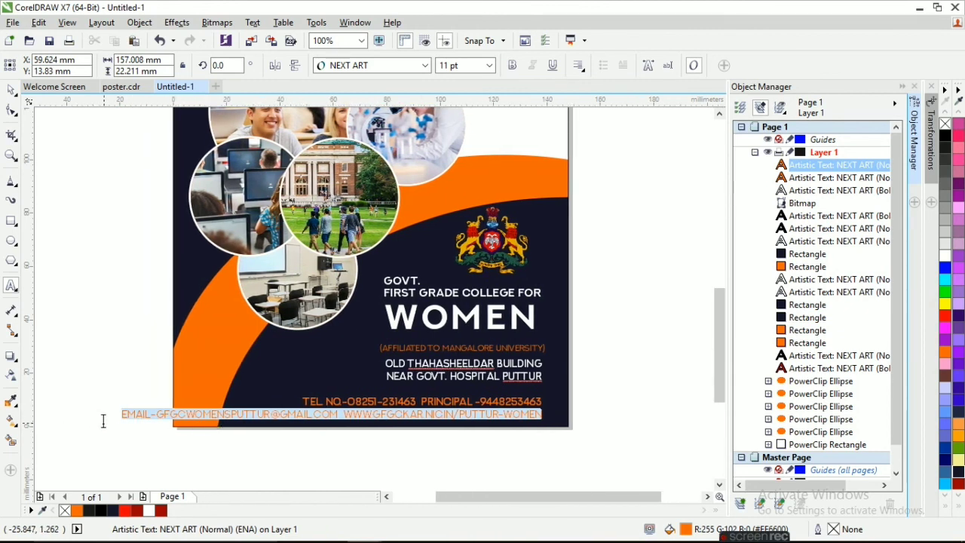
click(487, 66)
text(8)
key(Return)
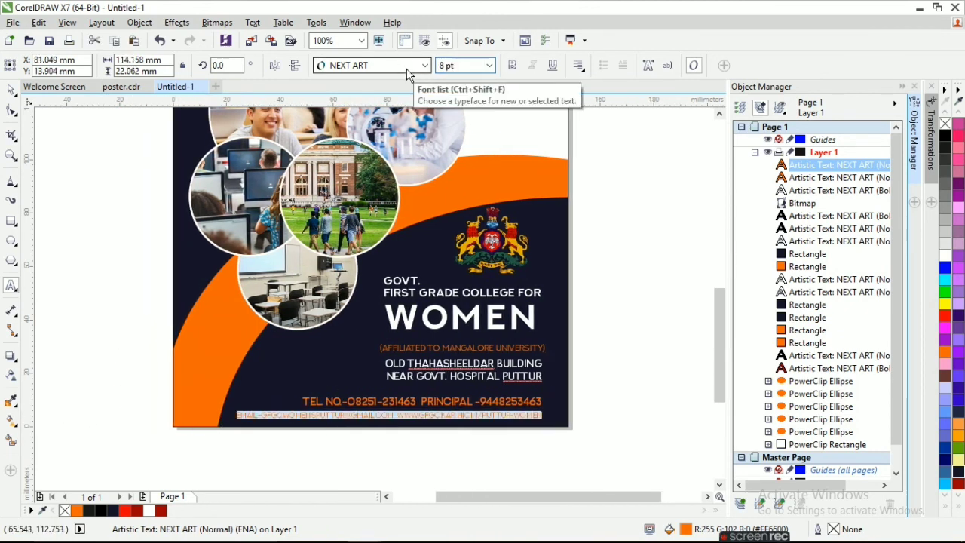
click(946, 255)
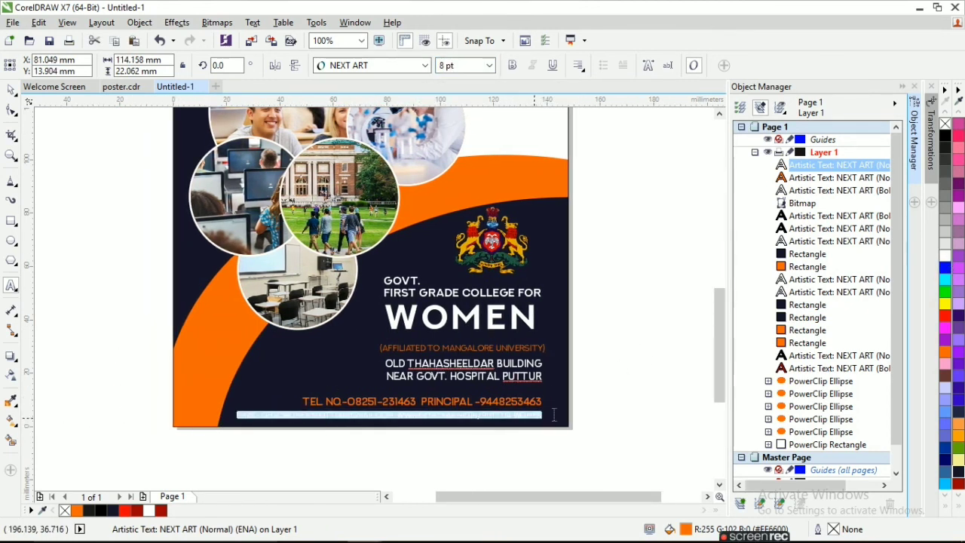
click(619, 405)
click(601, 406)
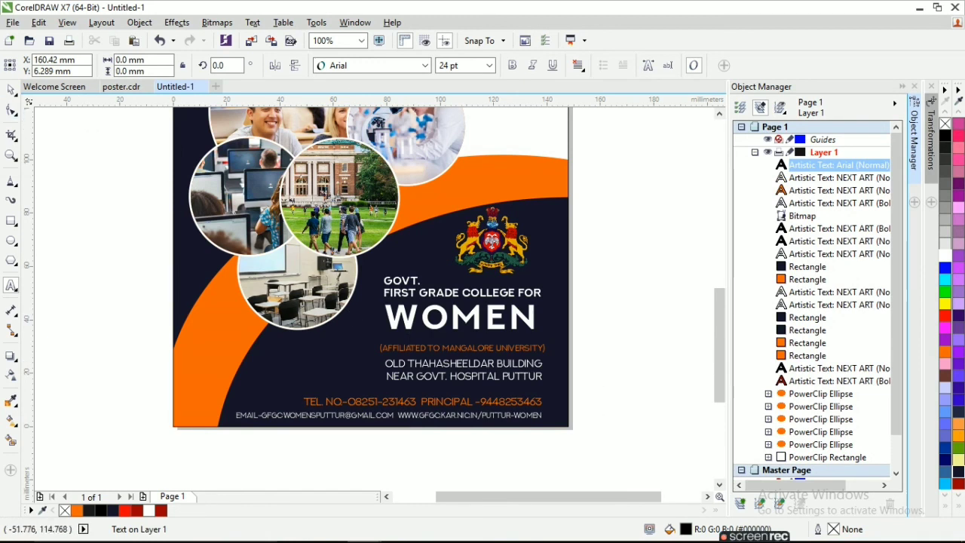
click(11, 89)
Try to centre the contact text horizontally with the affiliation line and college name, and undo the alignment.
drag(571, 448, 223, 395)
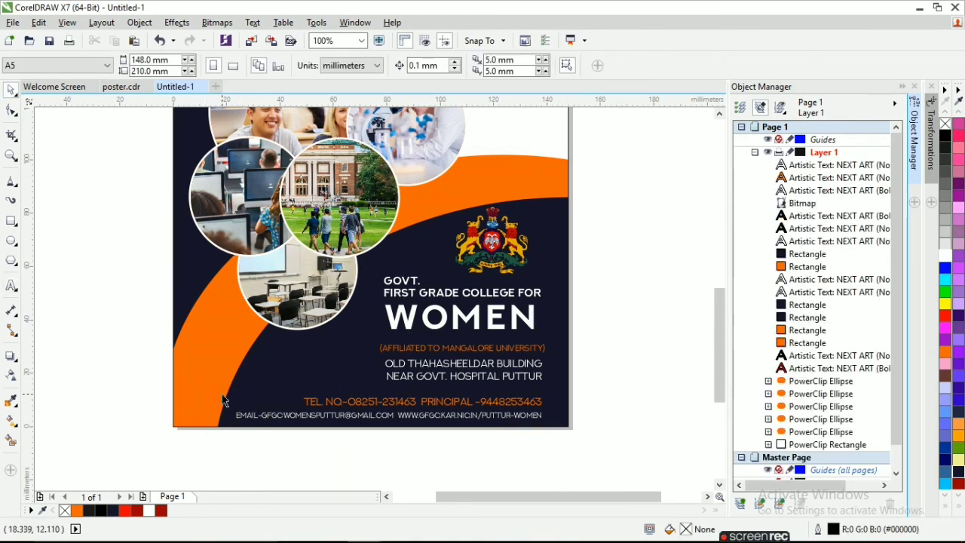
click(330, 408)
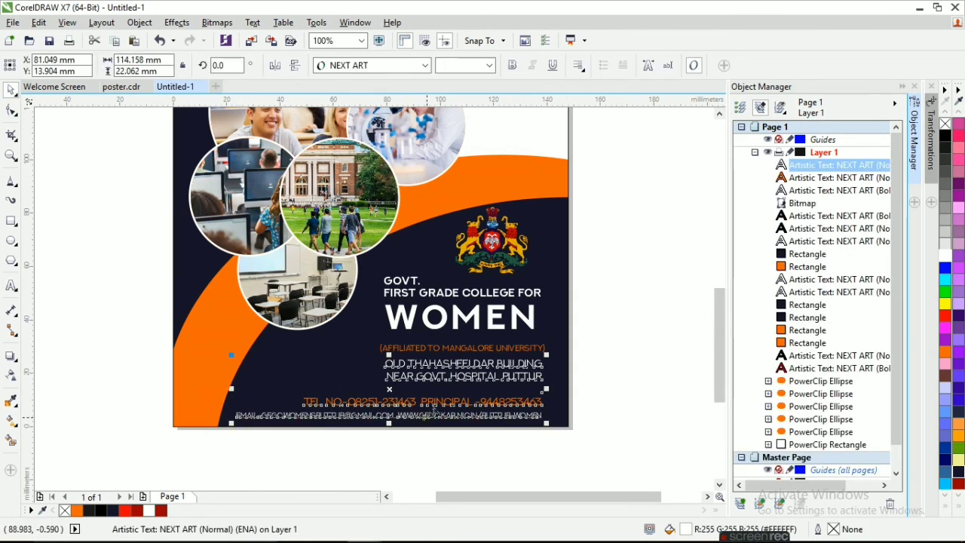
drag(581, 341, 161, 269)
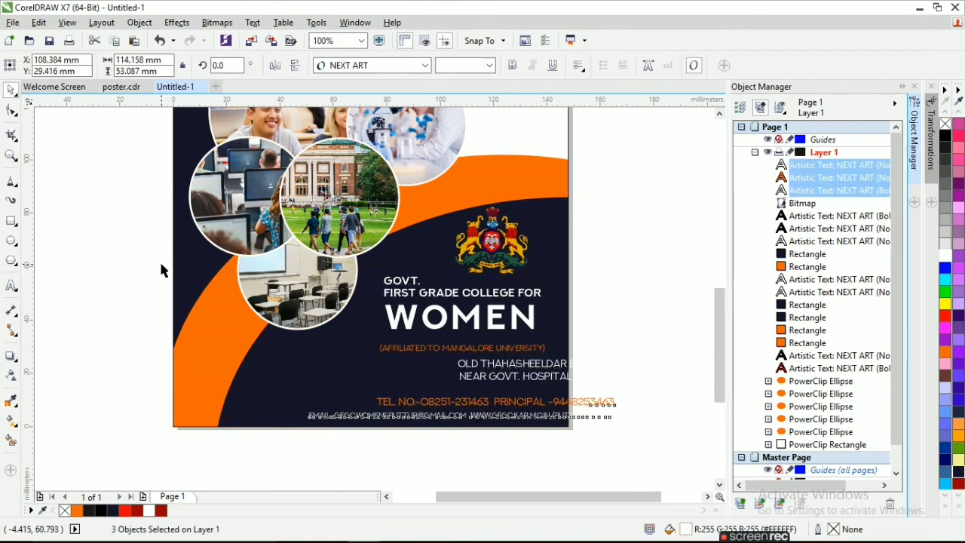
click(618, 363)
scroll(618, 363, down, 2)
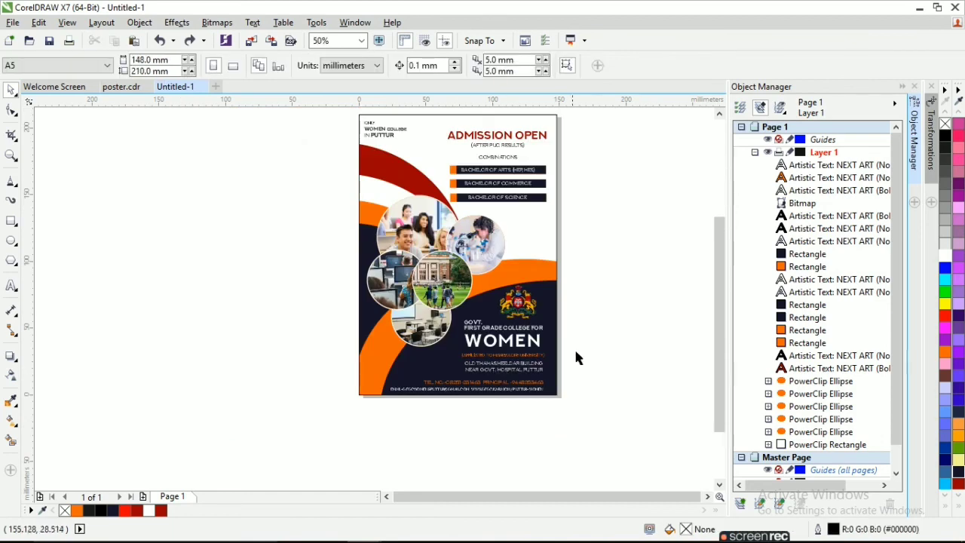
scroll(555, 325, down, 1)
scroll(584, 270, up, 1)
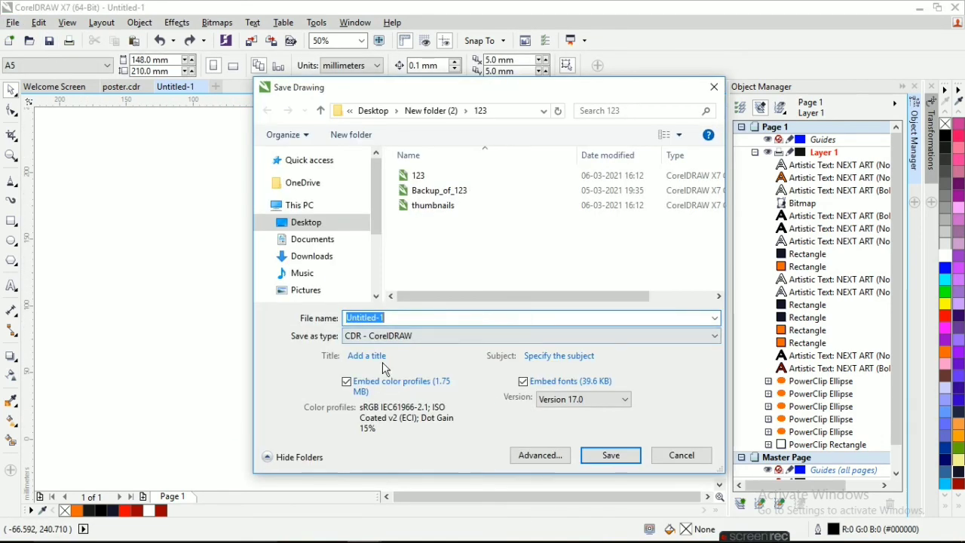
click(682, 455)
Export the poster as a JPG - JPEG Bitmaps file named Untitled-1 in New folder (2).
click(13, 22)
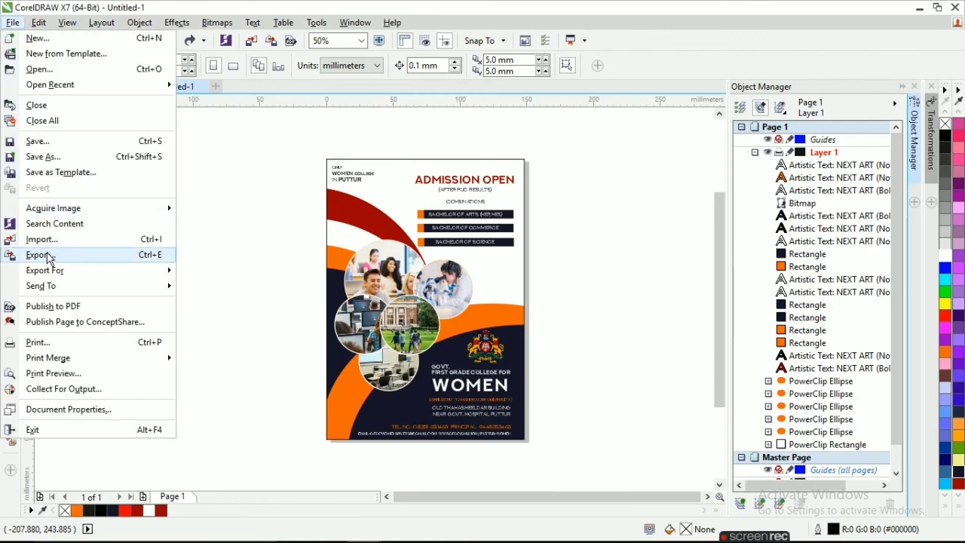
click(46, 255)
click(436, 336)
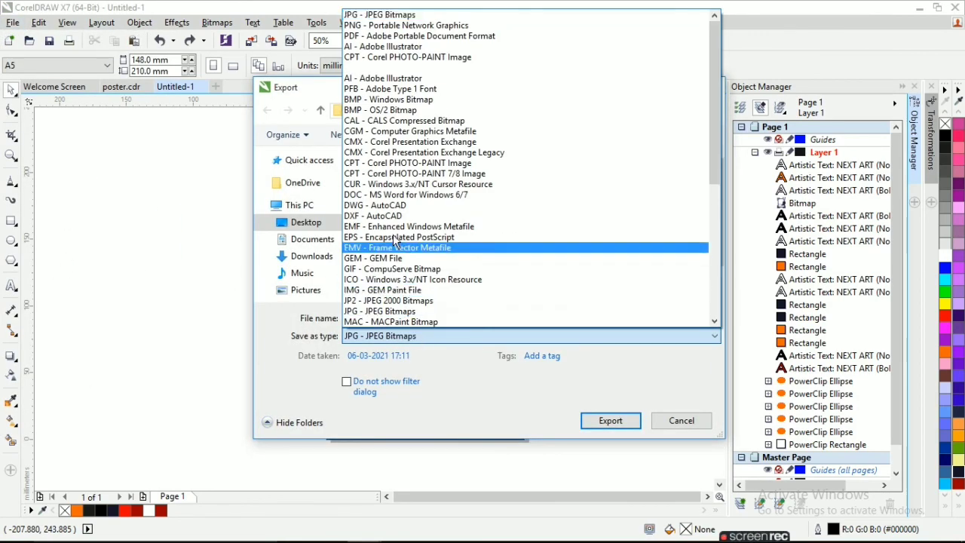
click(401, 311)
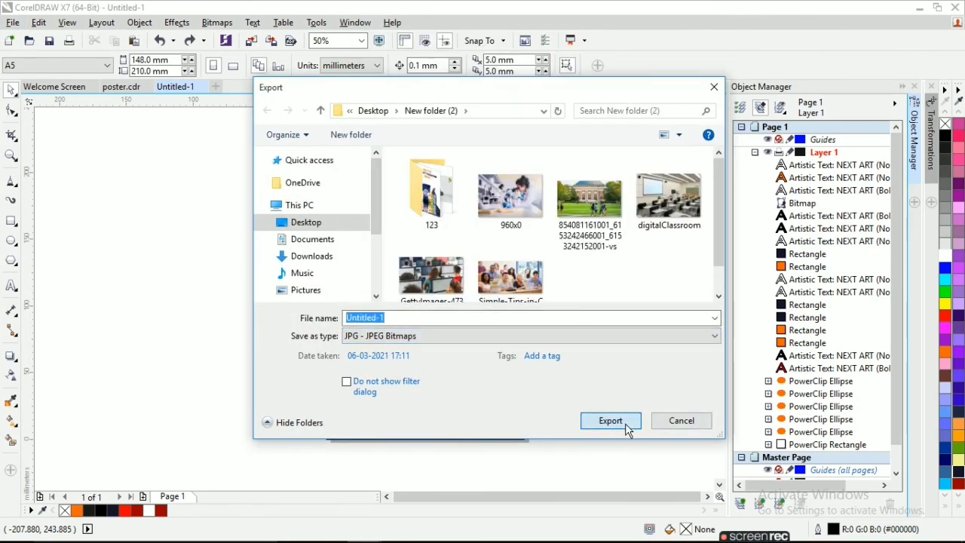
click(629, 422)
Choose RGB Color (24-bit) as the JPEG color mode and complete the export.
click(698, 125)
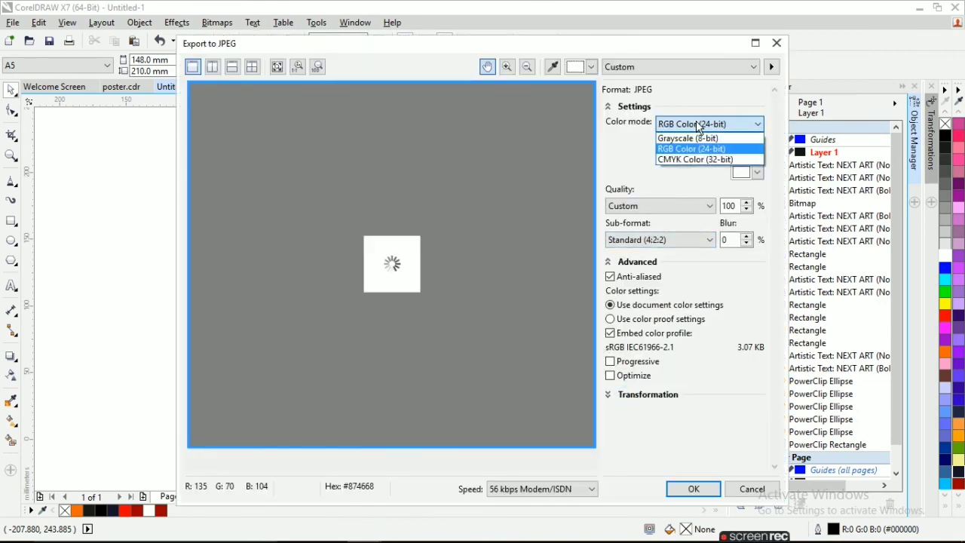
click(698, 149)
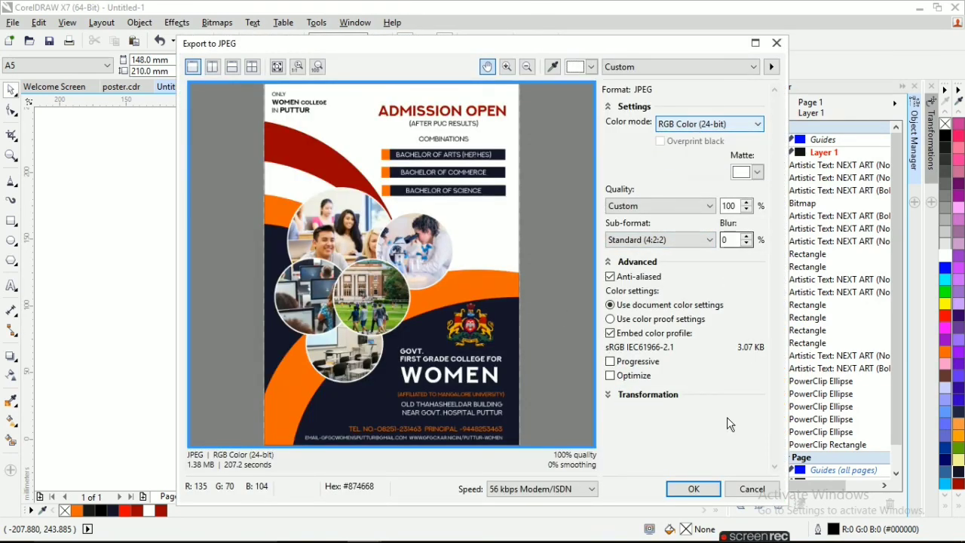
click(694, 489)
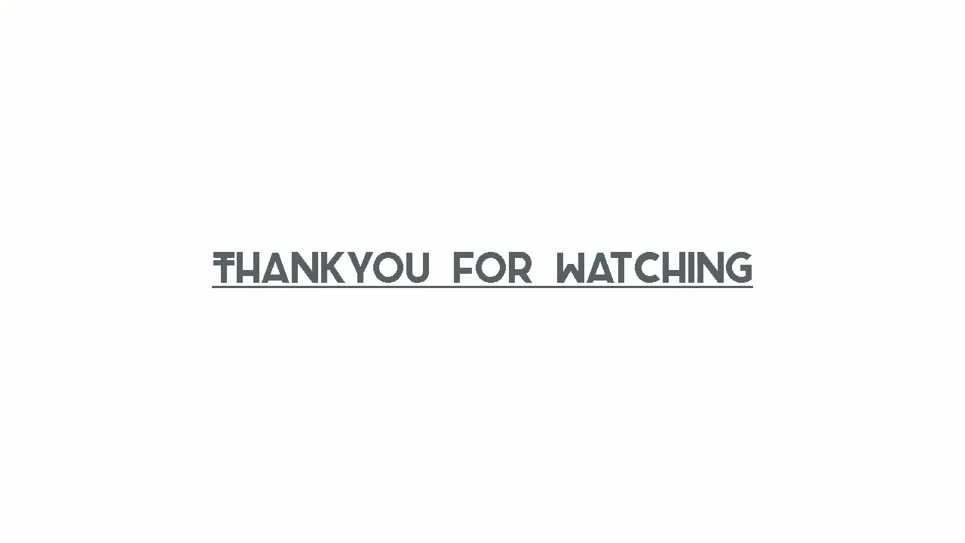